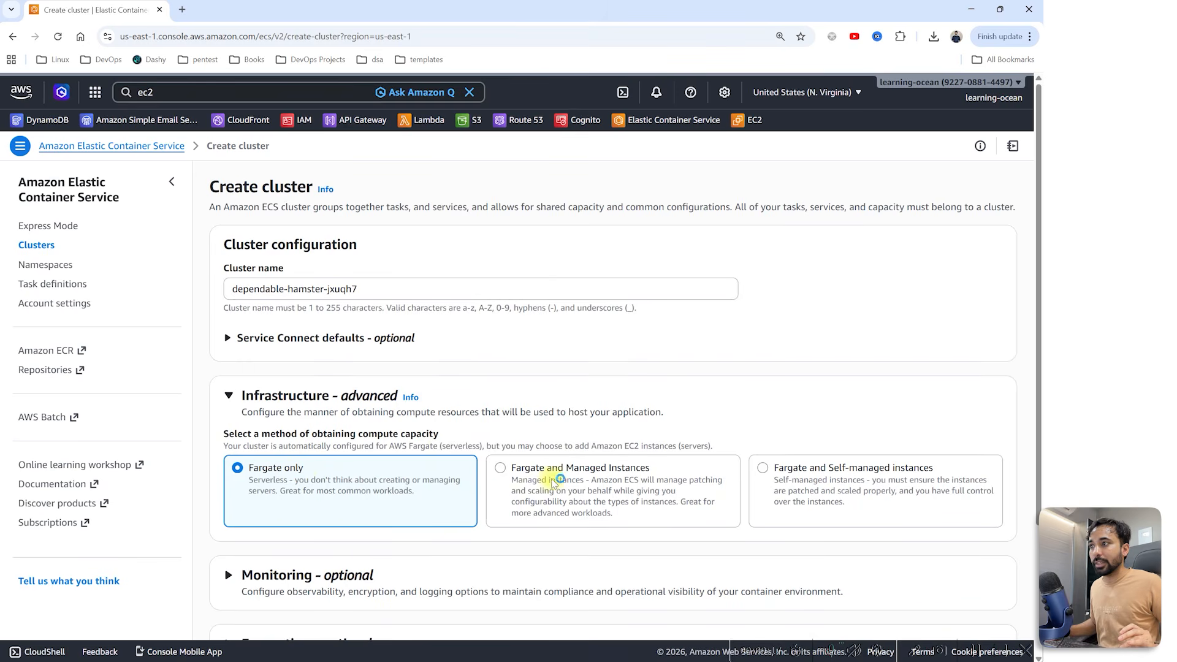
Step: Compare the capacity options, reselect Fargate only, and abandon cluster creation for the Clusters list
left_click_drag(553, 470, 504, 471)
left_click(697, 474)
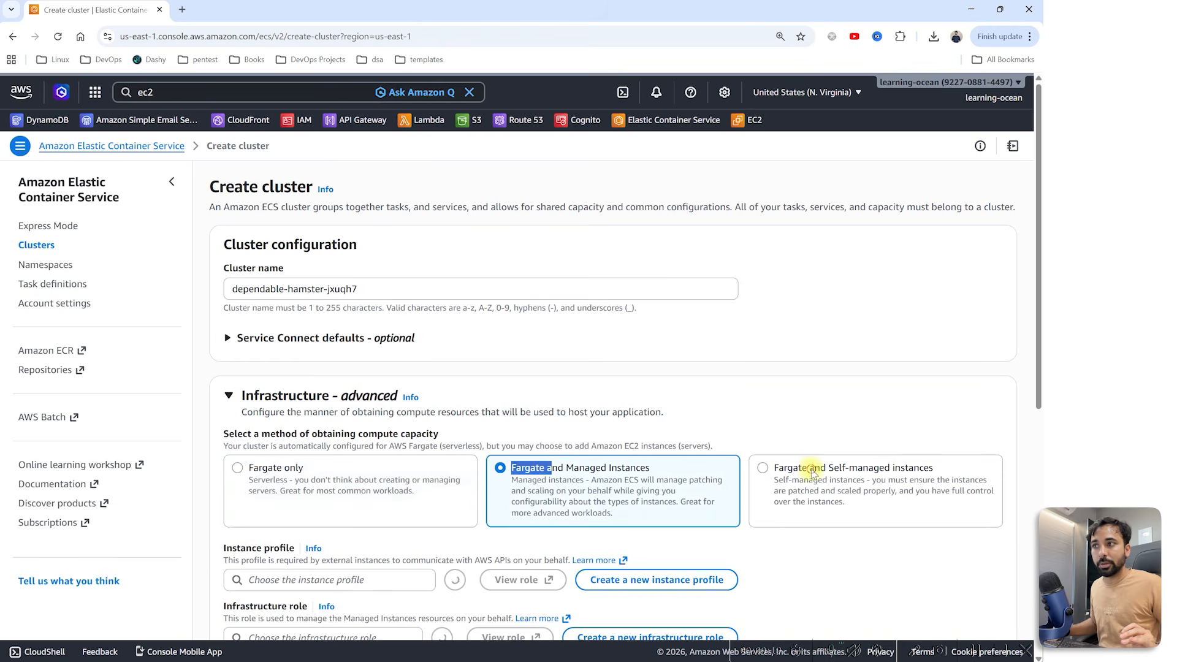
left_click_drag(810, 469, 783, 468)
left_click_drag(273, 473, 252, 472)
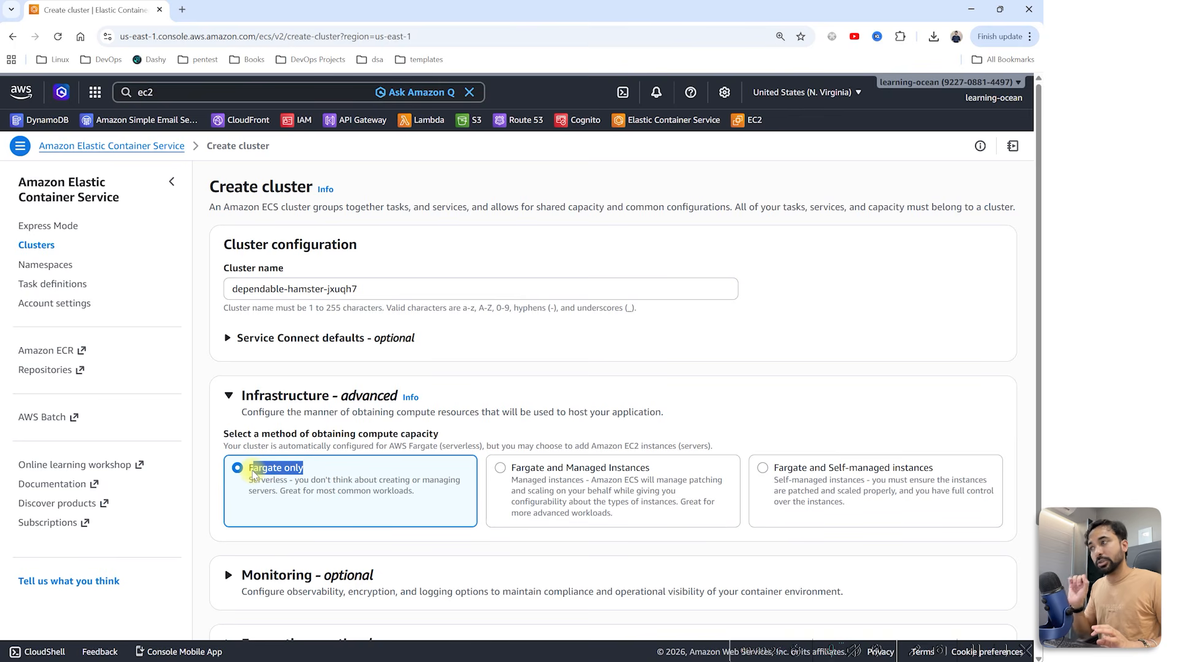
left_click(127, 148)
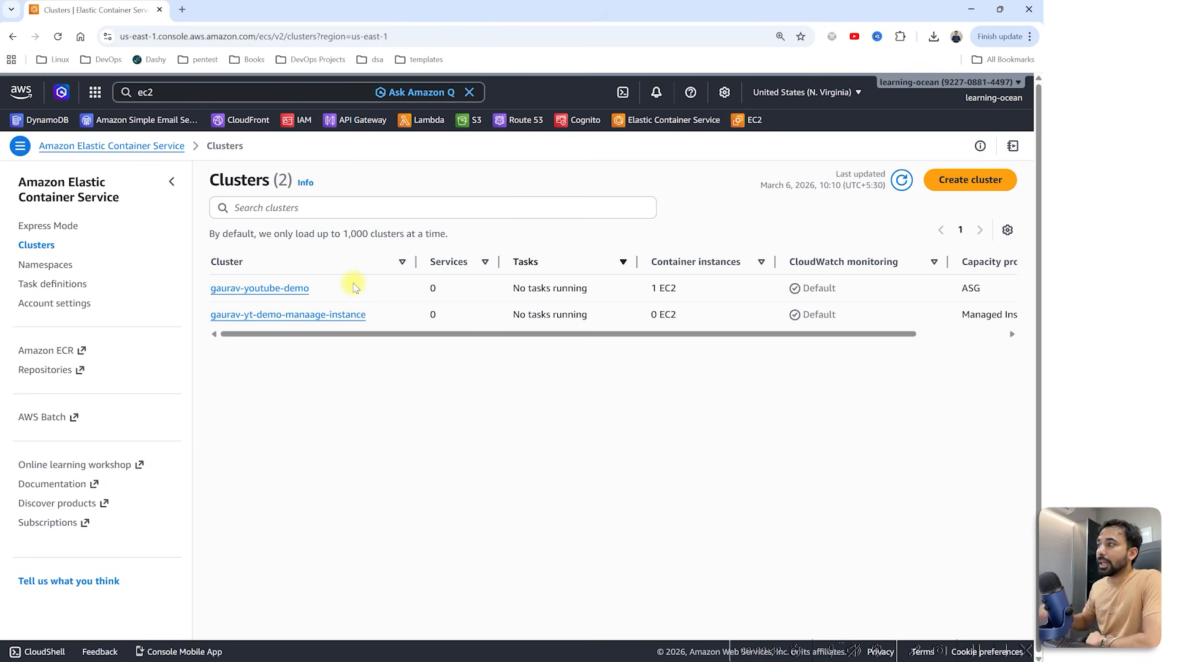
Step: Go to the Task definitions page in the ECS navigation
left_click(43, 286)
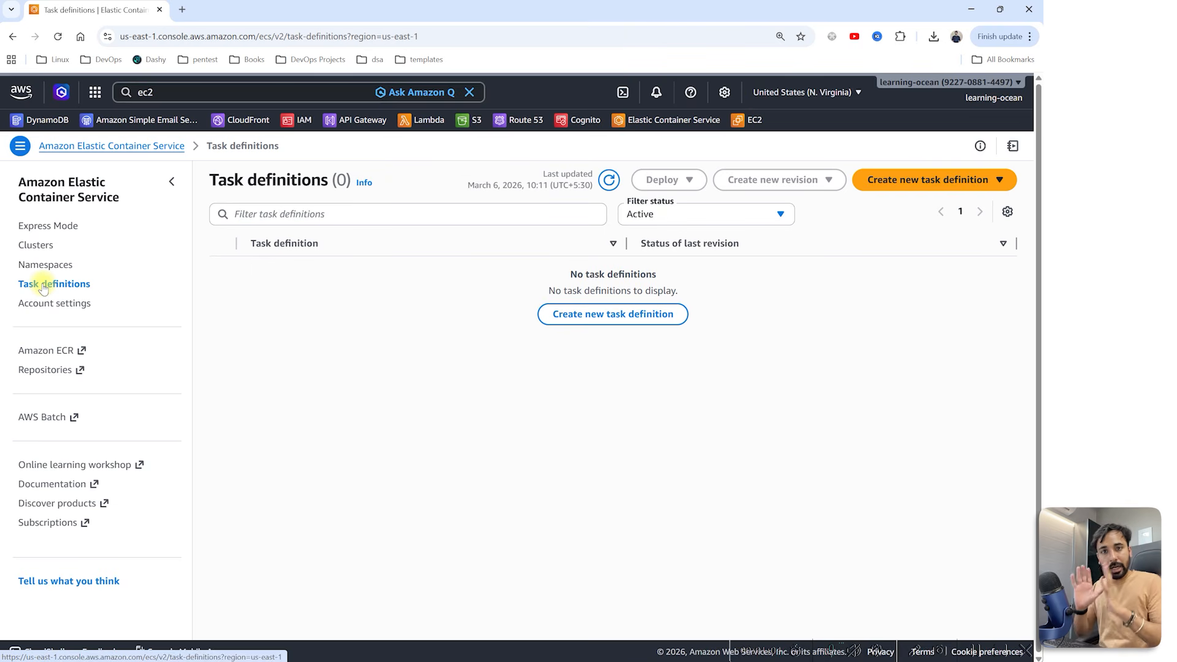
Step: Open hub.docker.com in a new tab and go to the nginx-custom image page
left_click(182, 10)
type("hud.df")
key("BackSpace")
key("BackSpace")
key("BackSpace")
key("BackSpace")
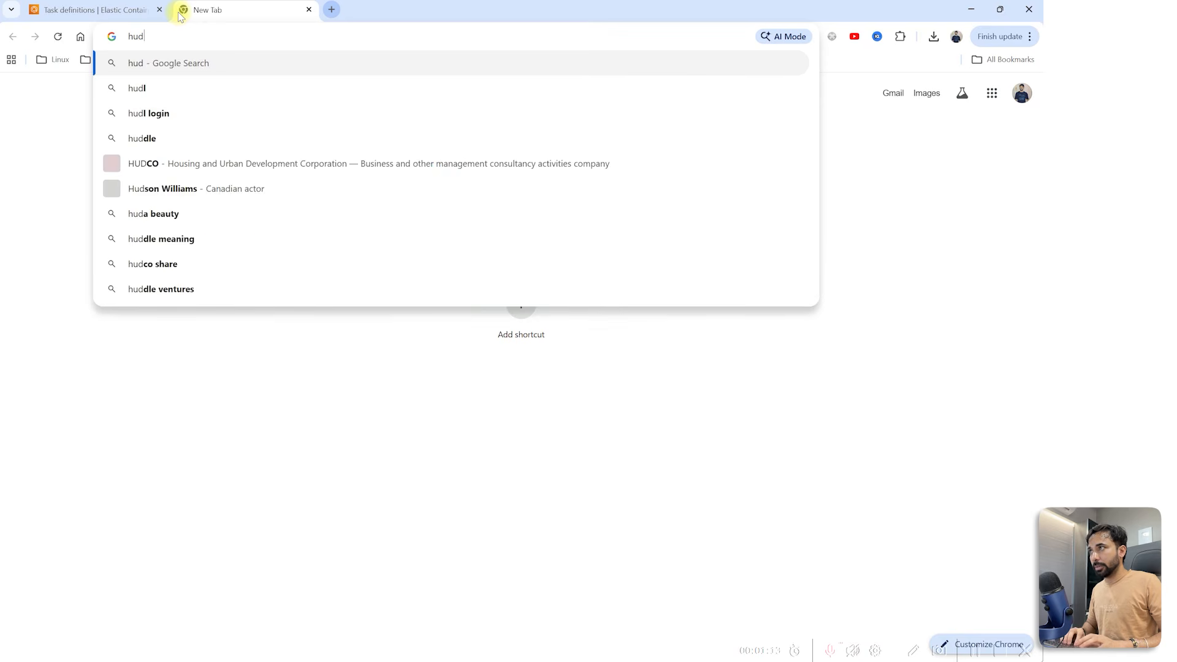
type("b.docker.com")
key("Return")
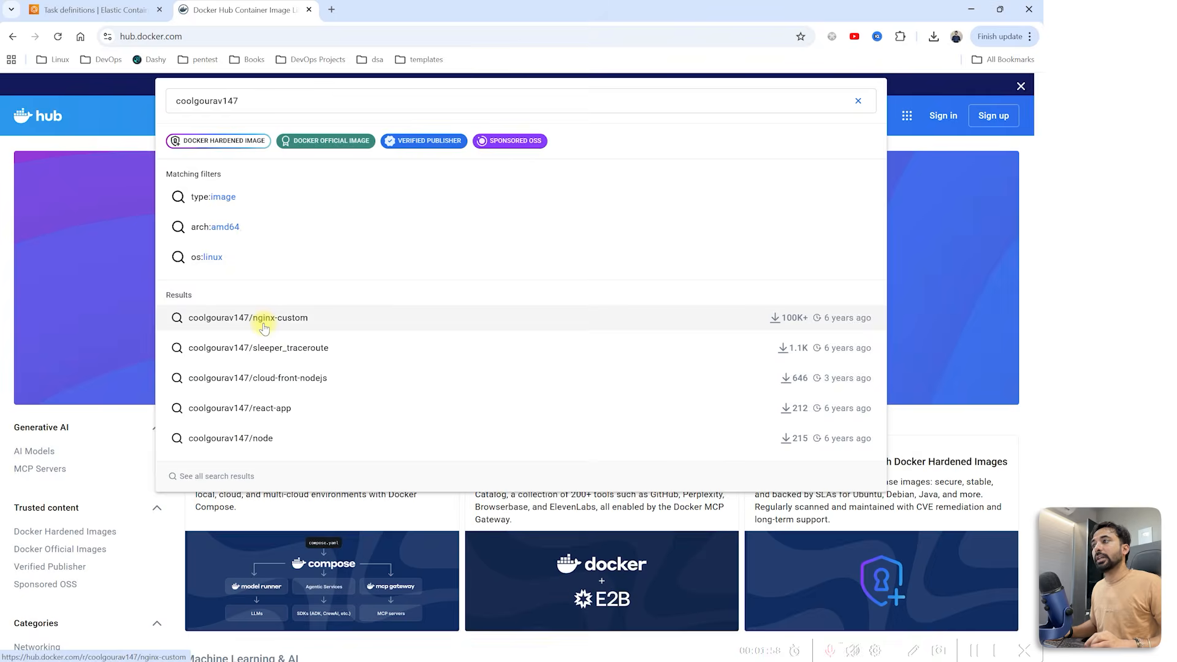
left_click(264, 323)
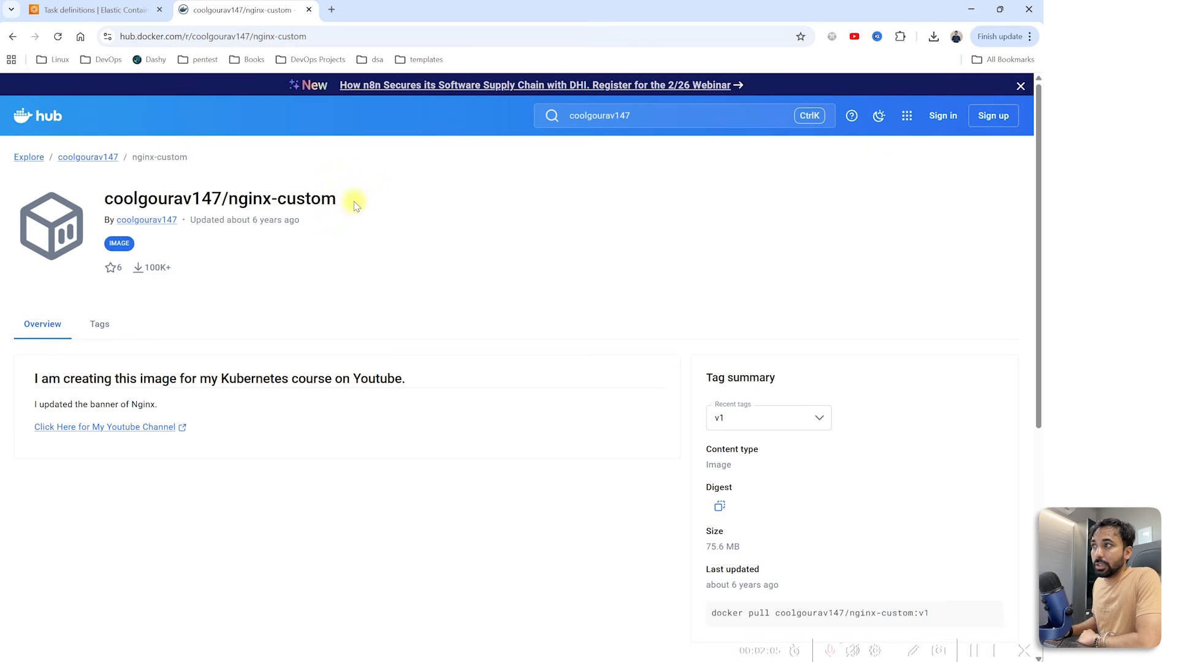
Step: Check the v1, latest and v2 tags and select the image:v1 reference in the pull command
left_click_drag(352, 198, 103, 204)
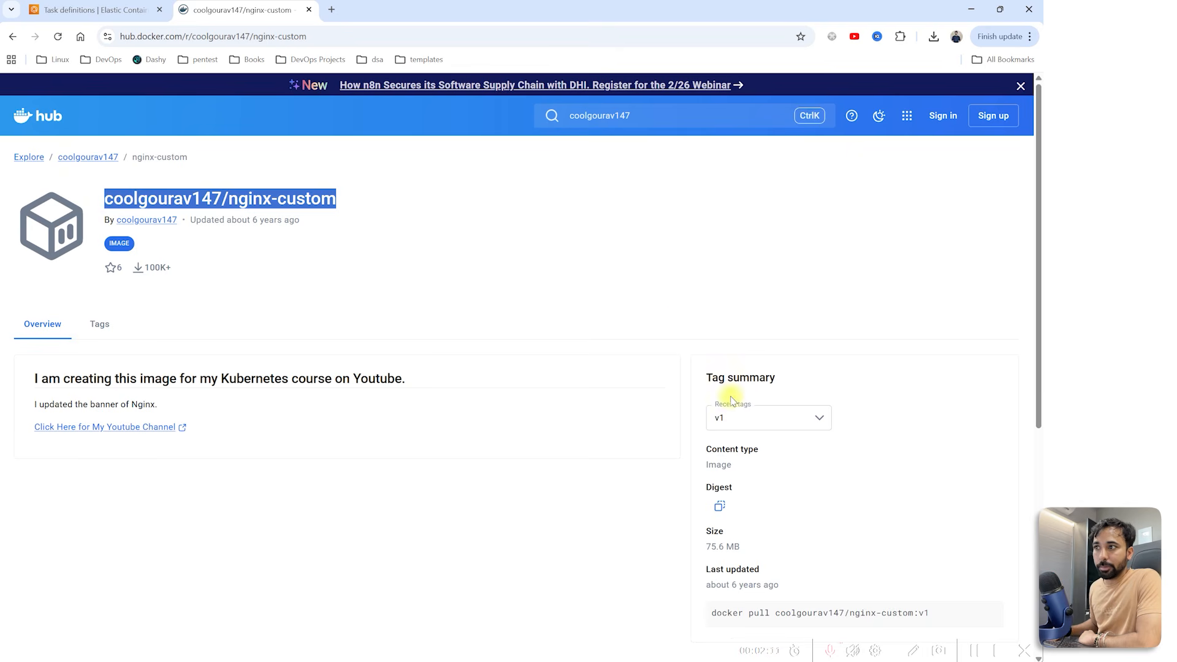
left_click(734, 418)
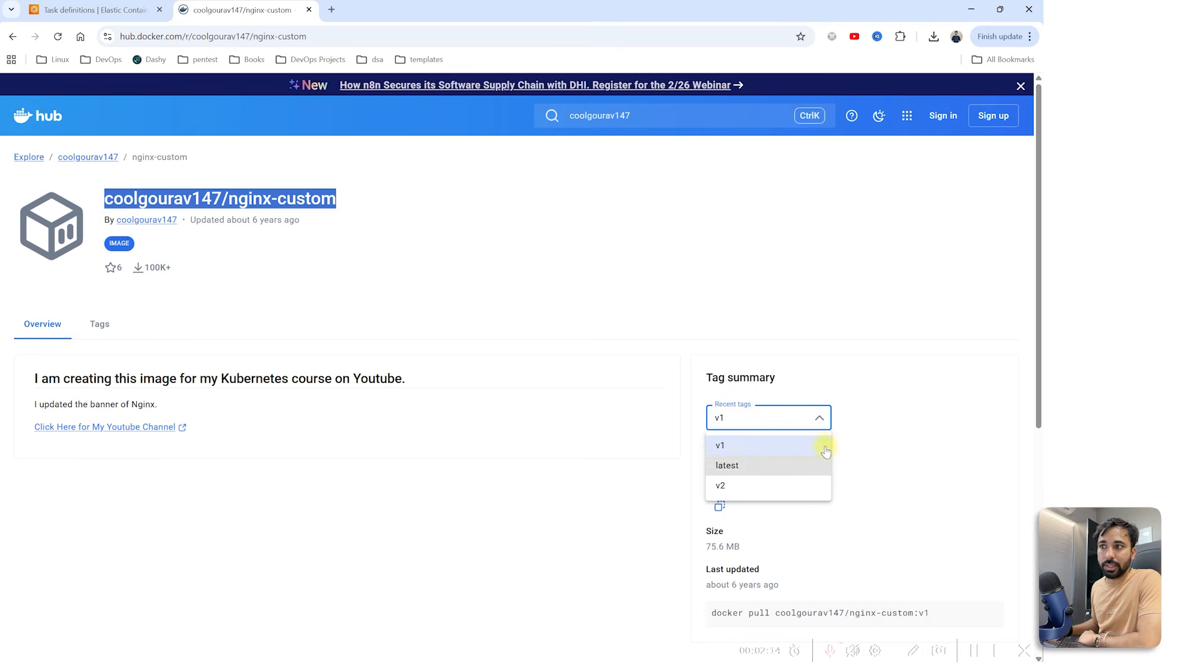
left_click(910, 412)
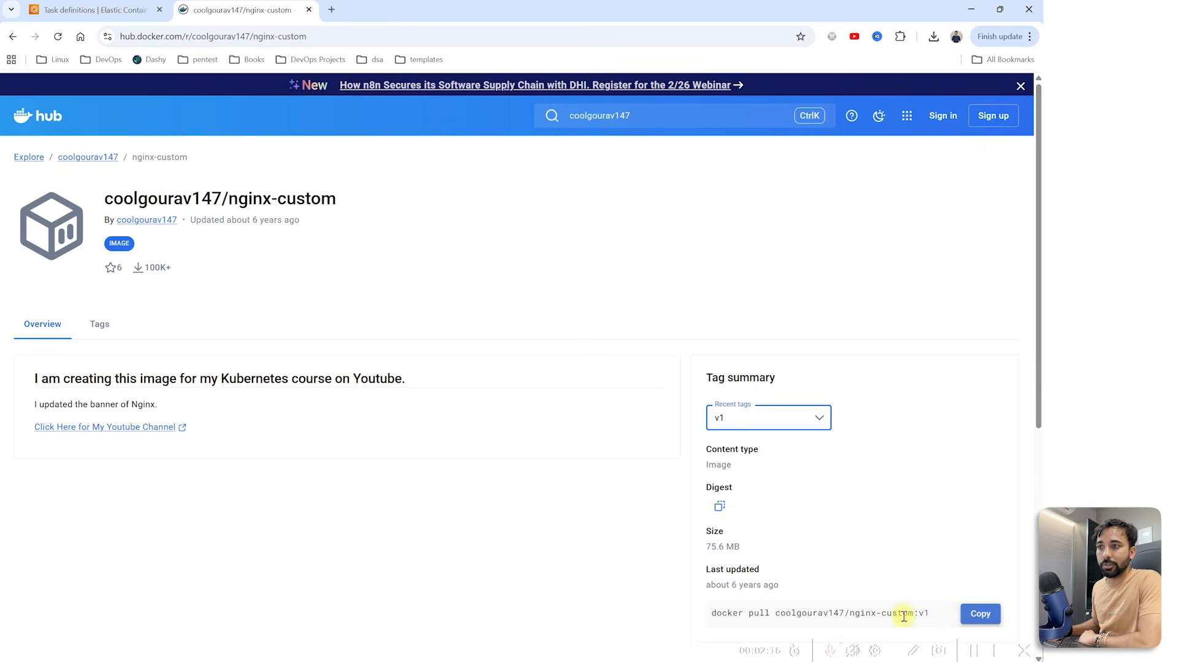
left_click(931, 615)
left_click_drag(931, 614, 777, 623)
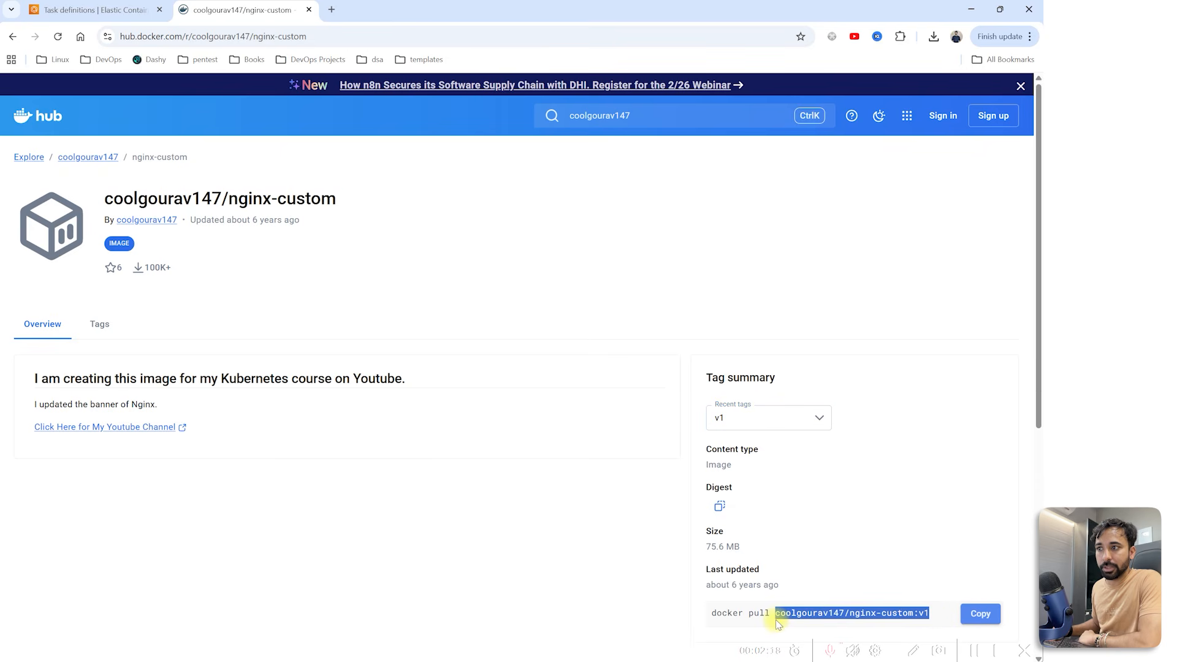
Step: Start a new task definition from the form with family name cusomt-nginx
left_click(95, 10)
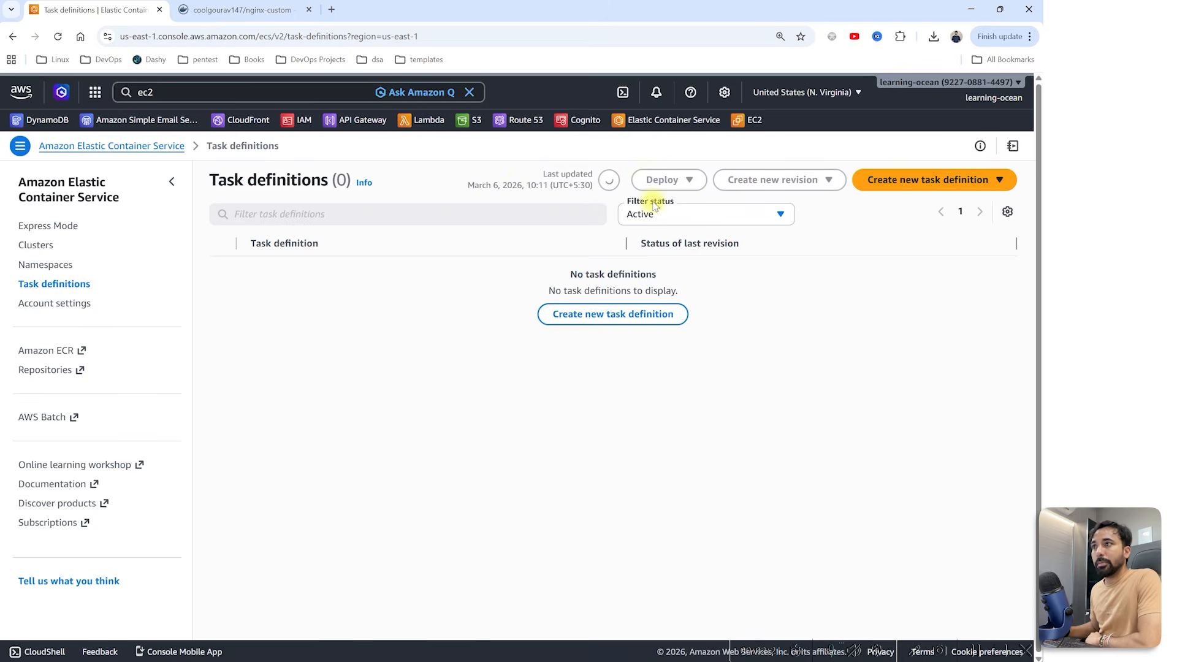
left_click(925, 187)
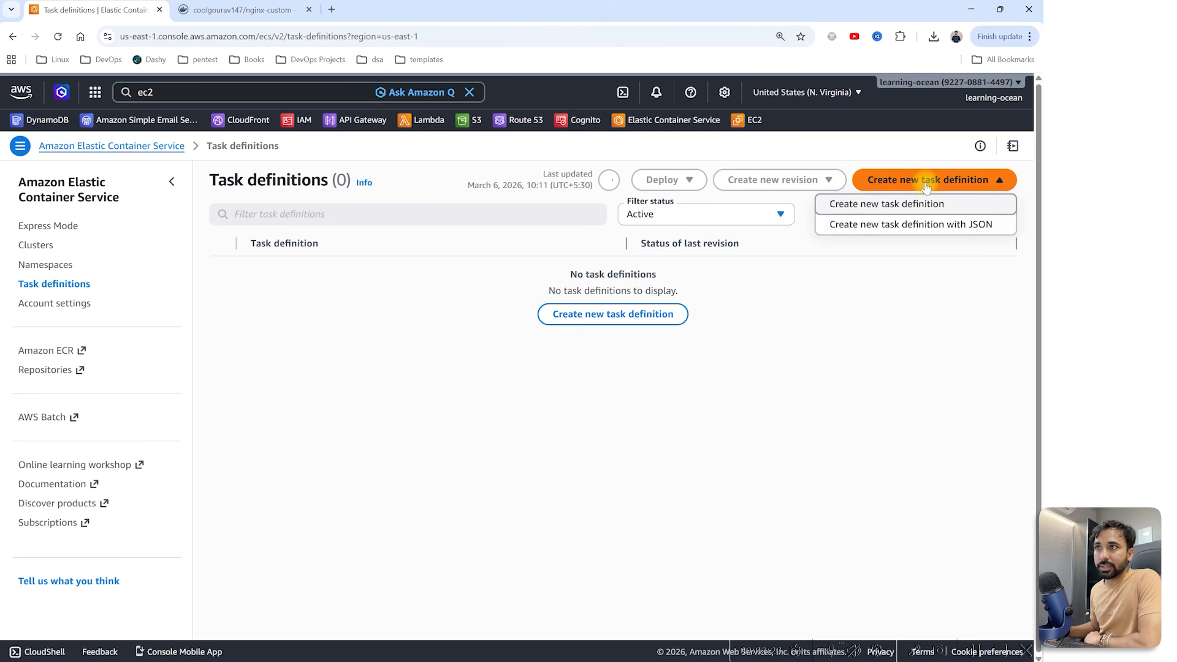
left_click(869, 207)
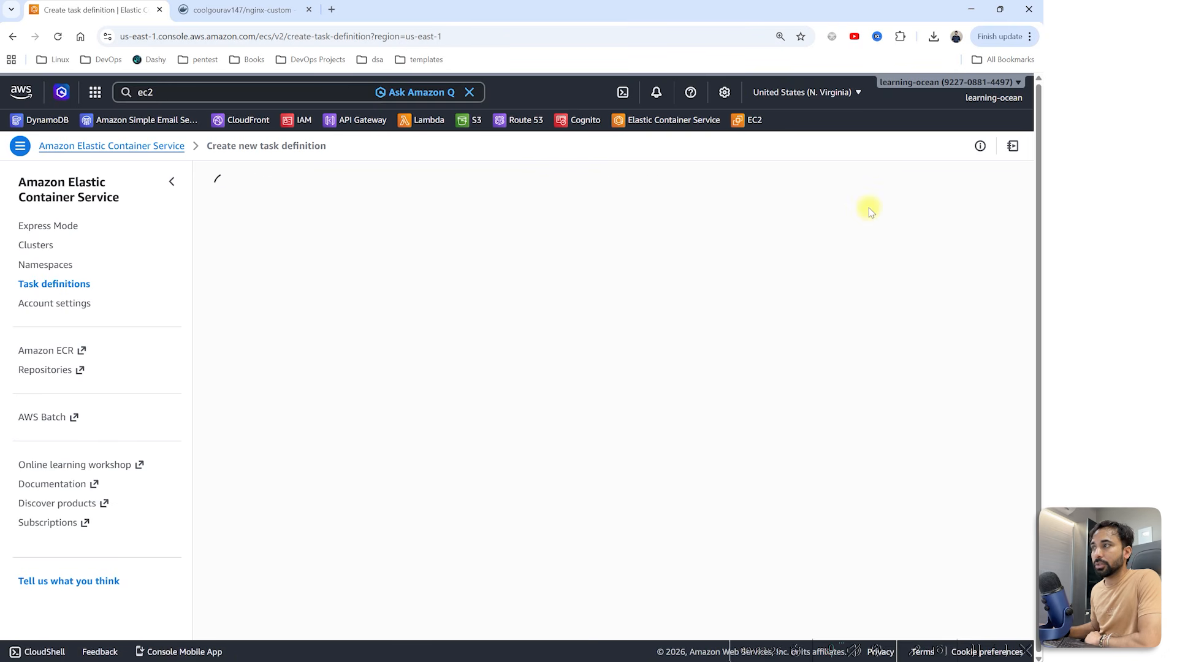
left_click(420, 278)
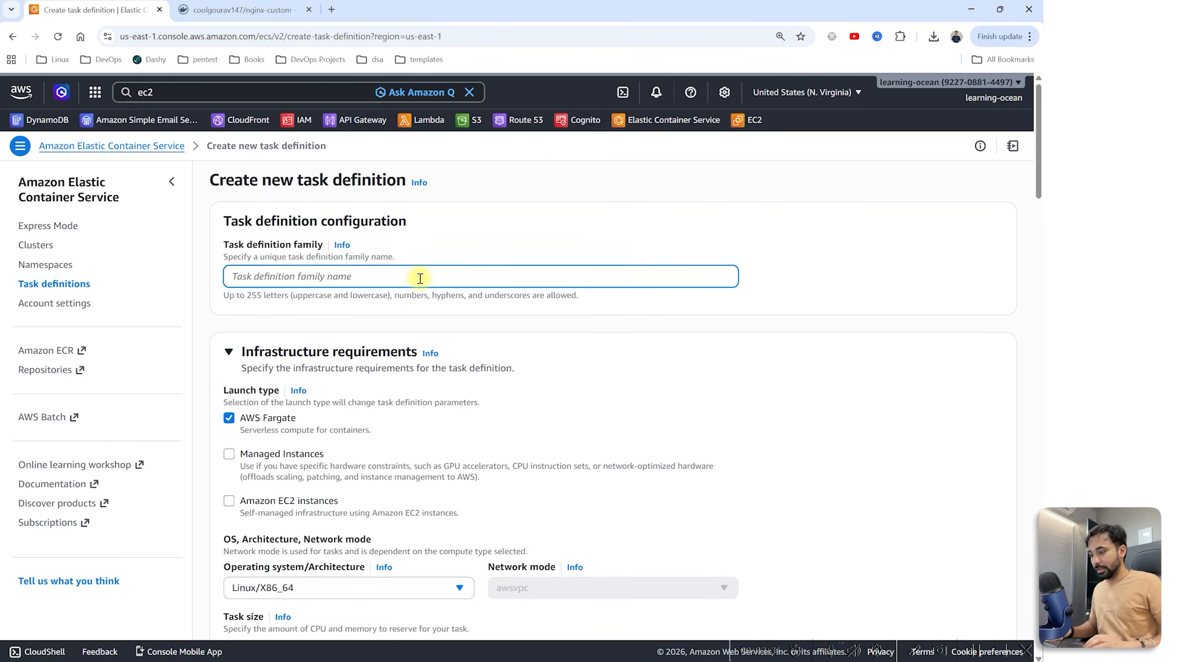
type("cusomt-n")
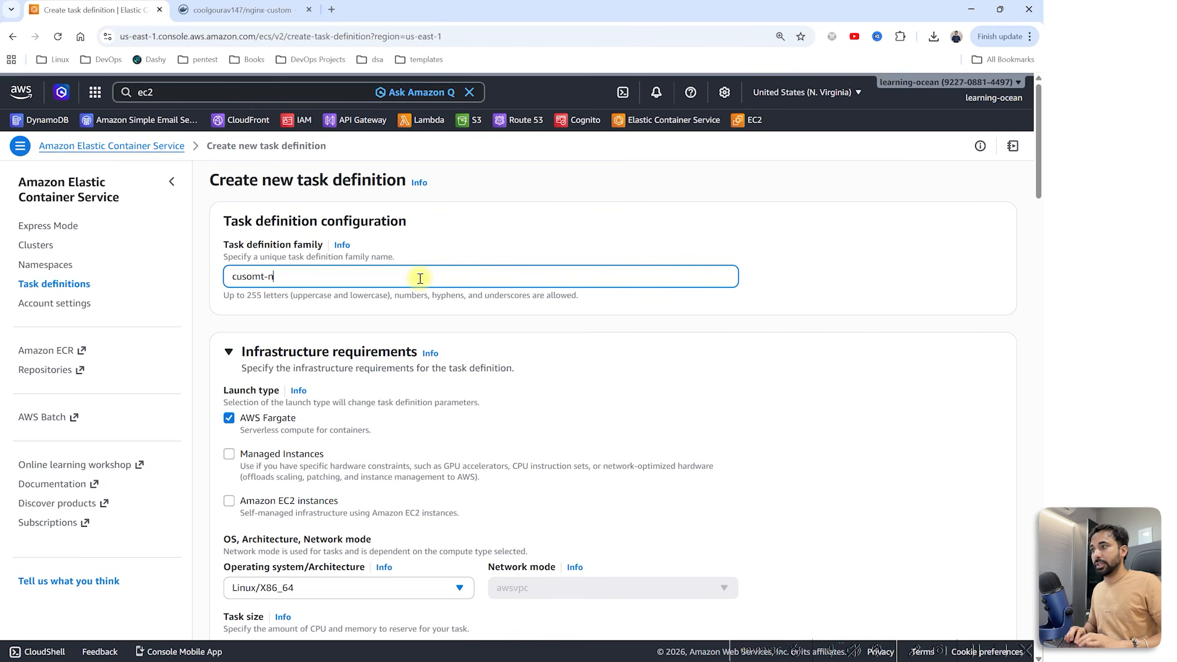
type("ginx")
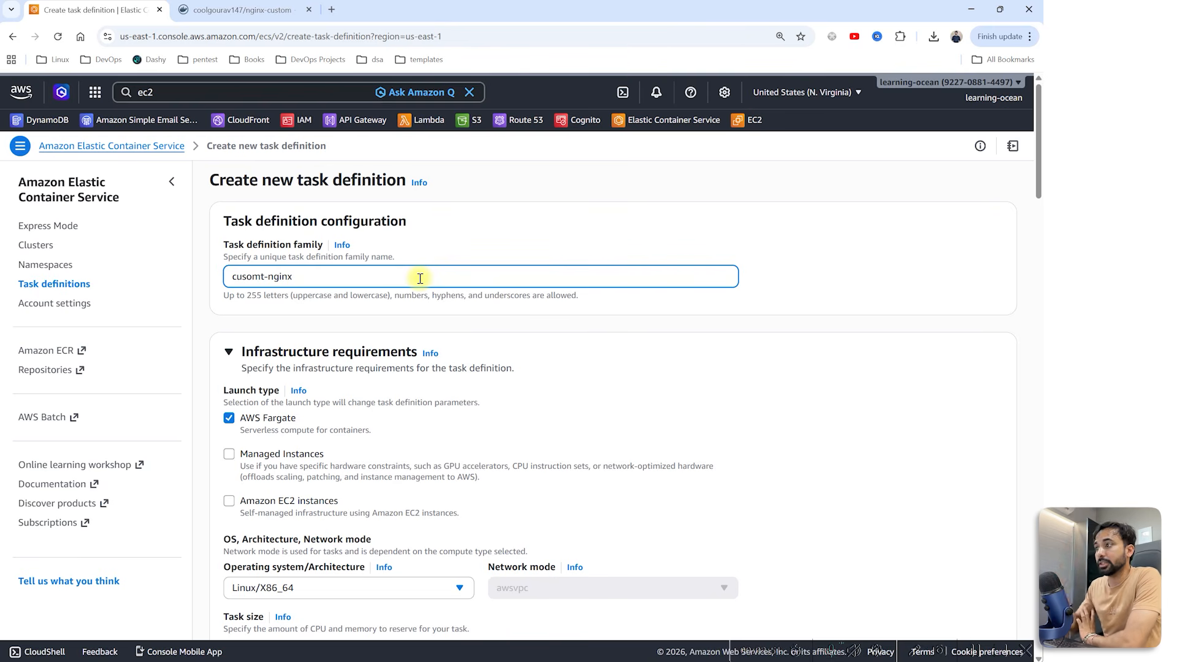
Step: Keep AWS Fargate as launch type and review network mode and CPU settings
scroll(420, 279, "down", 3)
left_click_drag(296, 231, 245, 238)
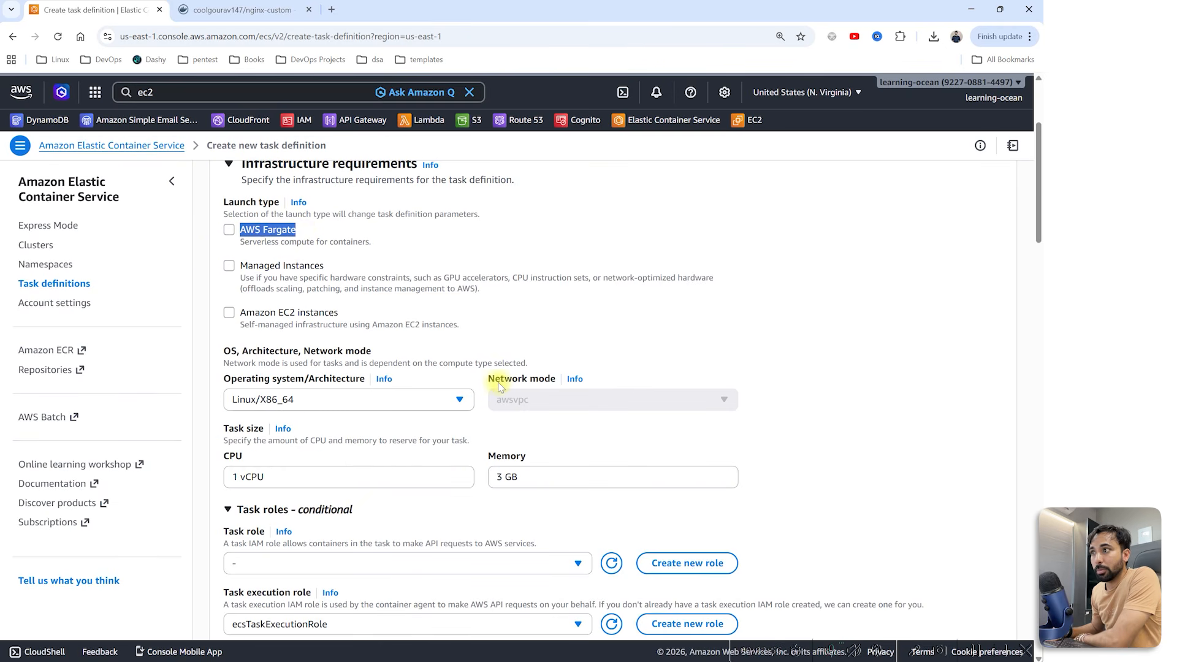
left_click_drag(484, 379, 502, 406)
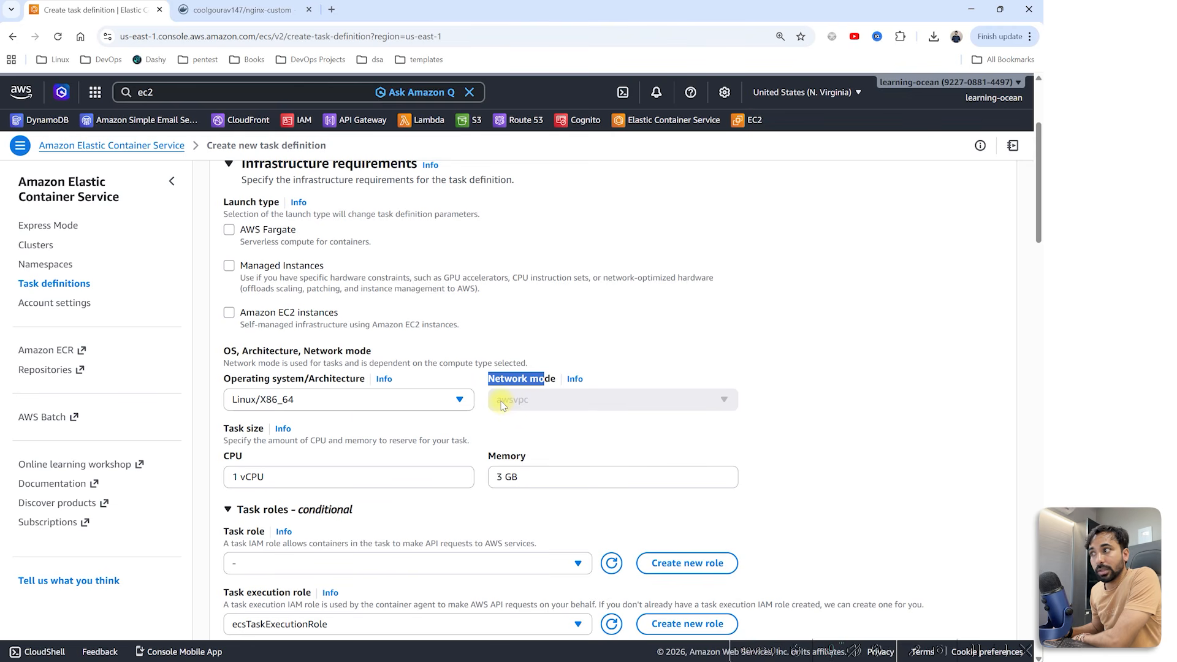
left_click(279, 230)
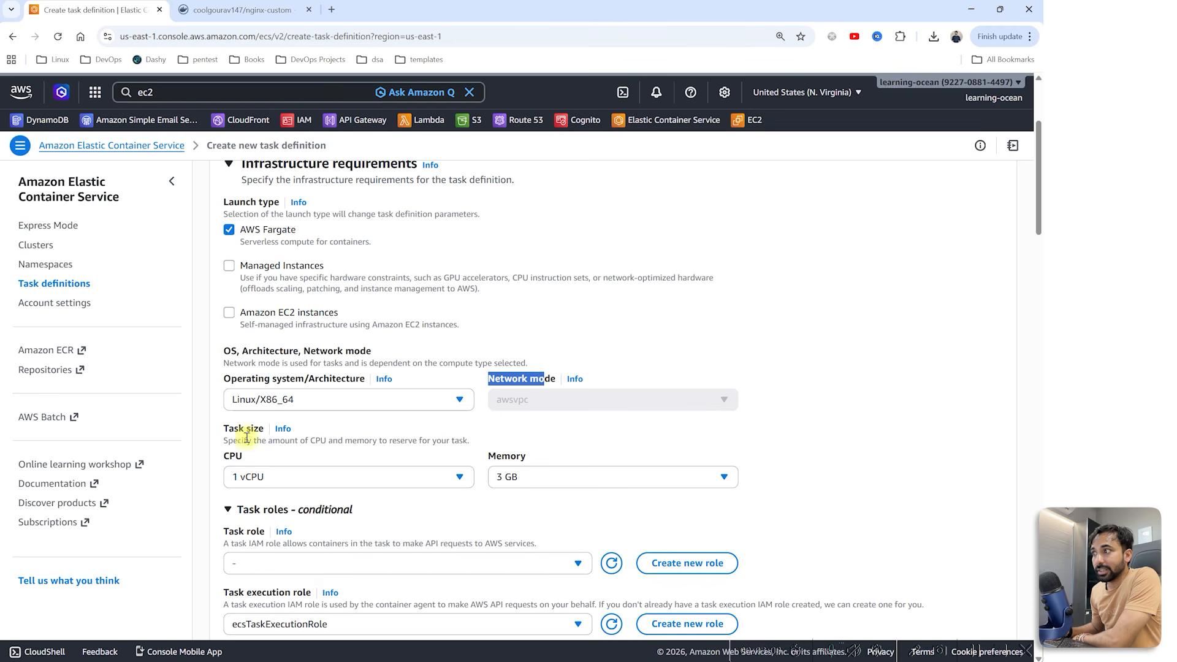
double_click(233, 456)
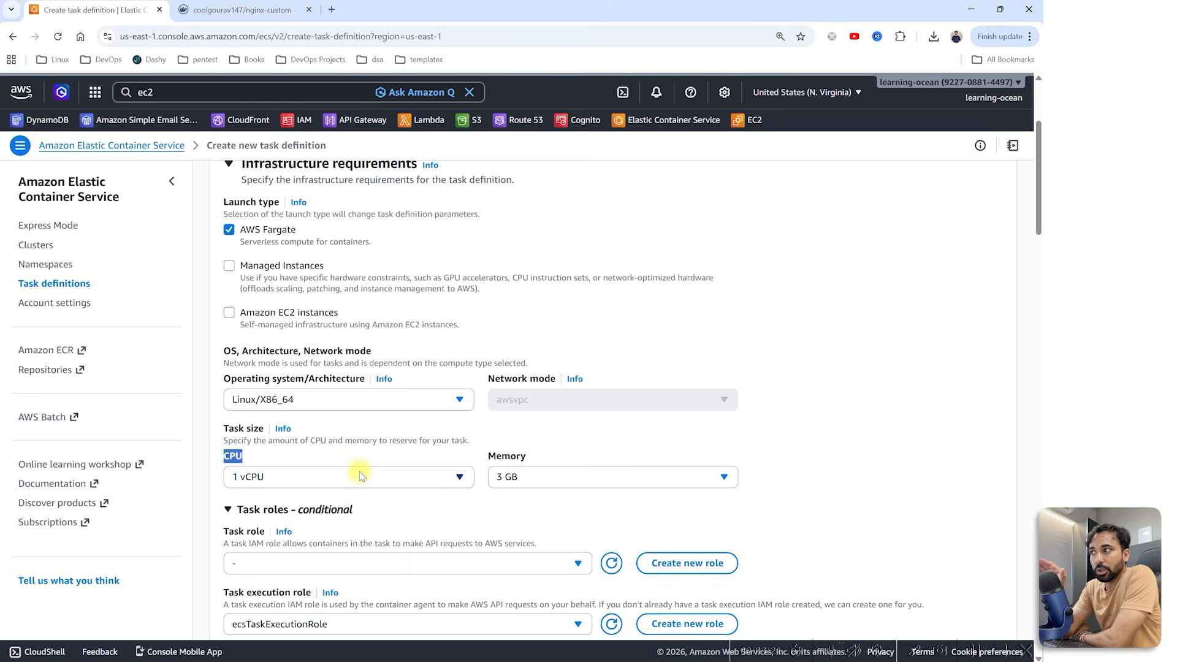
Step: Review the task role options without choosing one and move down to the container section
scroll(331, 454, "down", 2)
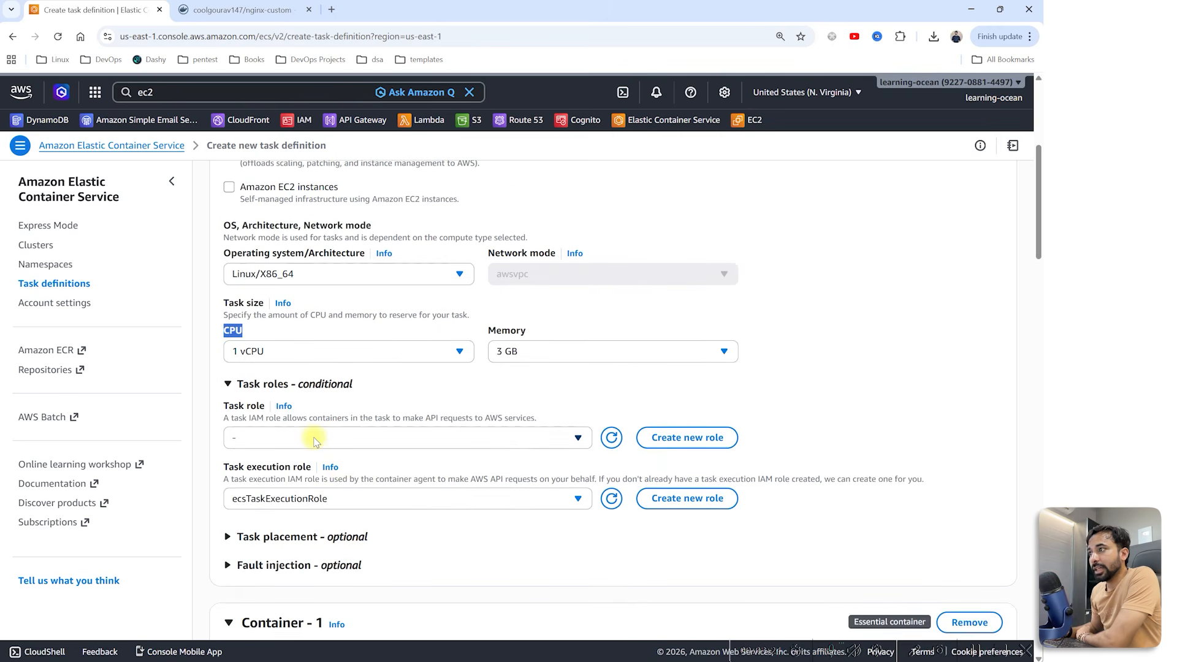
left_click(313, 439)
left_click(814, 375)
scroll(814, 375, "up", 2)
left_click(238, 506)
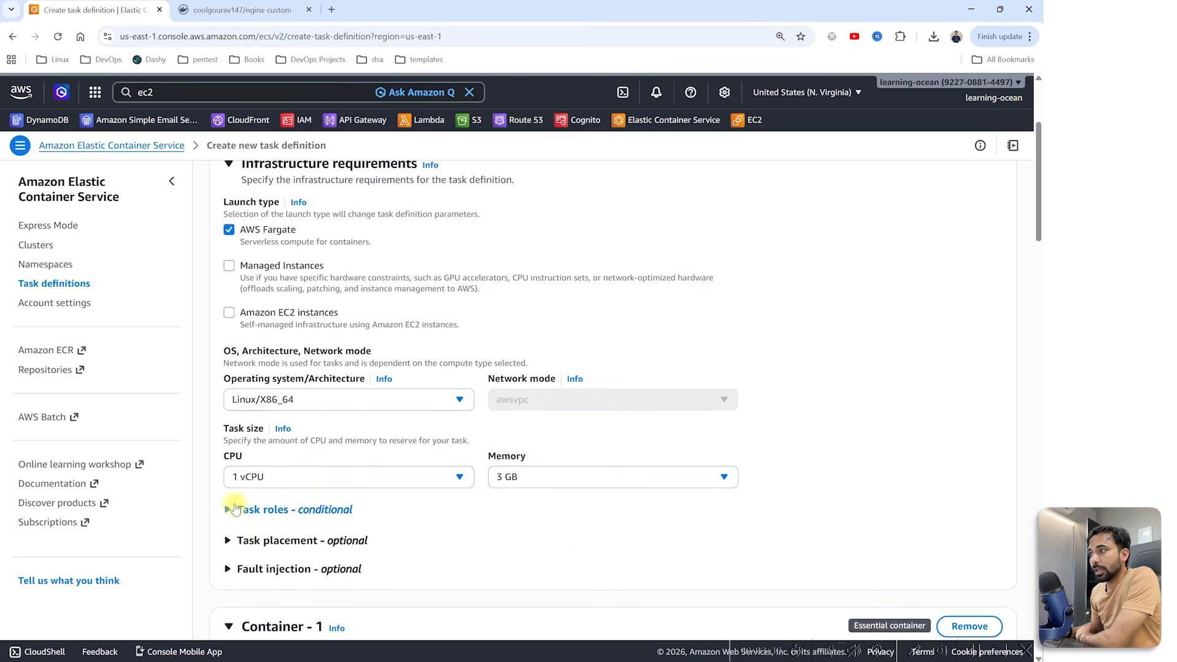
left_click(243, 509)
scroll(246, 506, "down", 1)
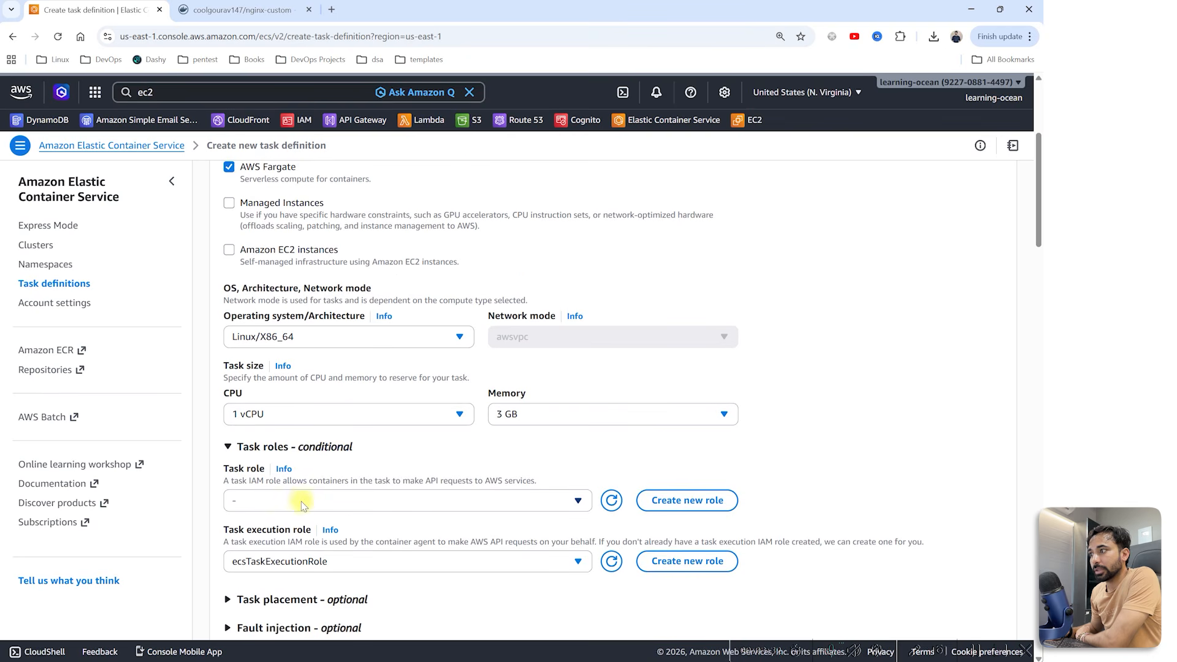
scroll(276, 500, "down", 1)
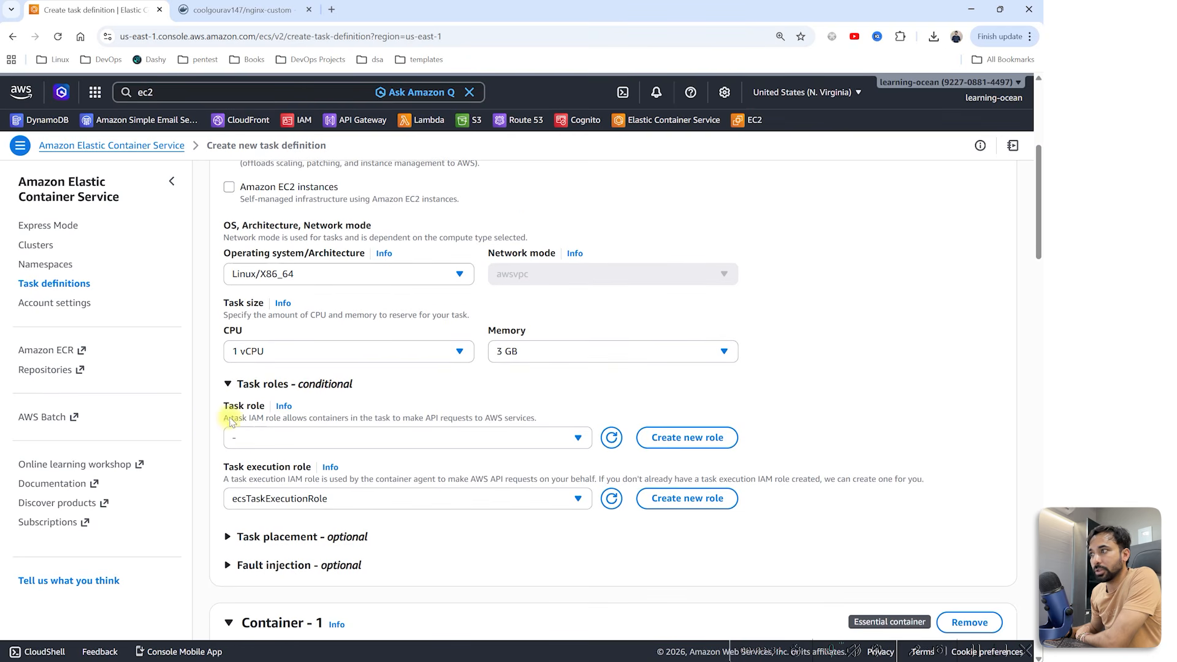
left_click(228, 384)
scroll(368, 380, "down", 3)
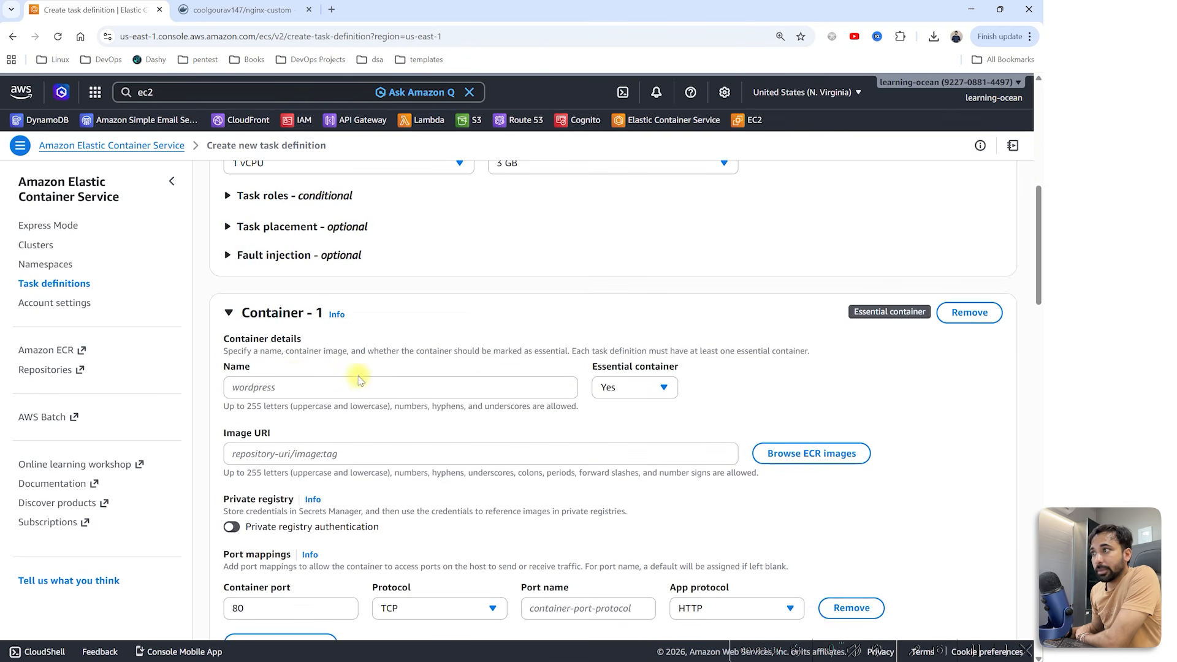
left_click(286, 385)
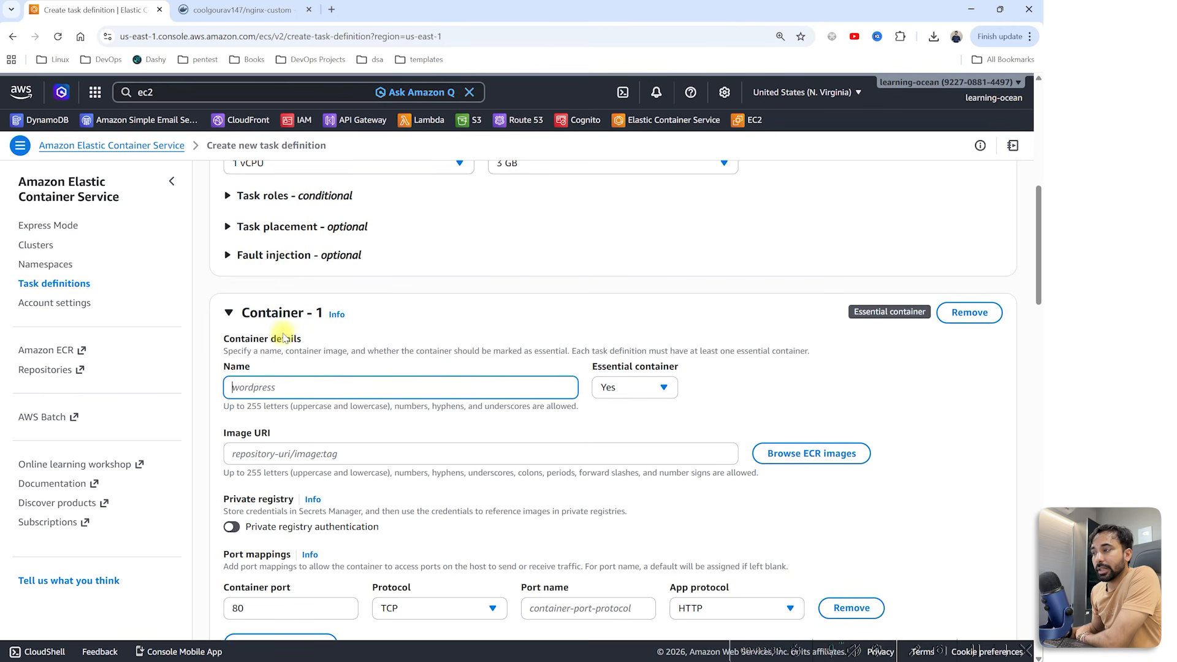
scroll(307, 429, "down", 2)
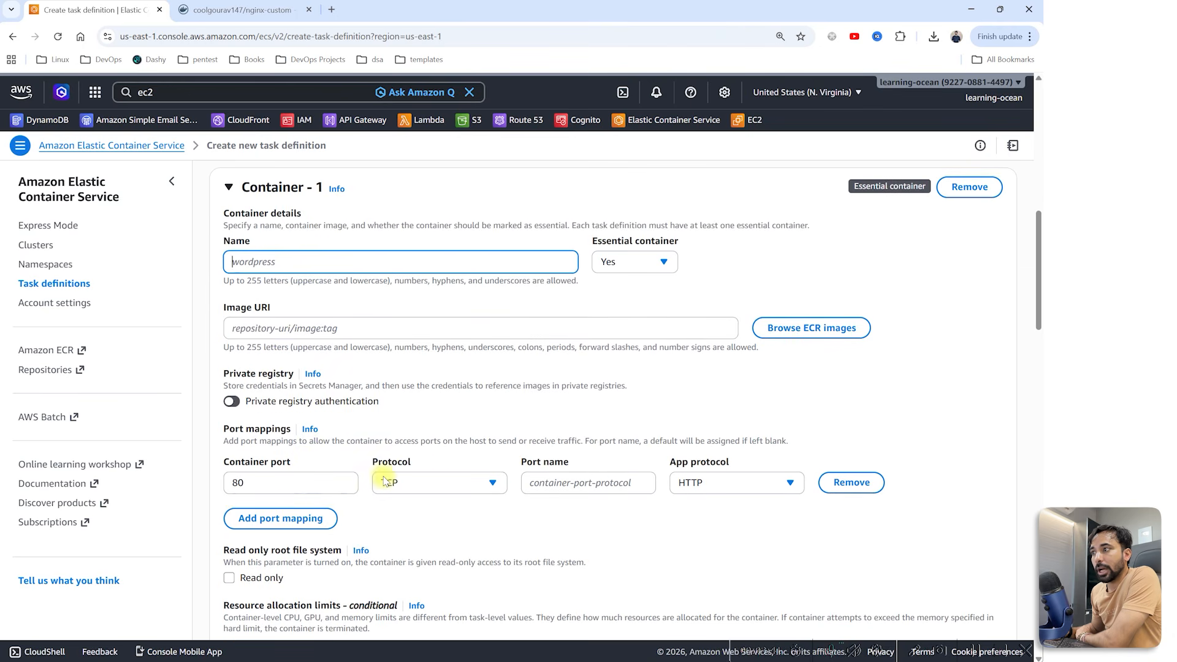
scroll(698, 476, "down", 1)
scroll(667, 312, "up", 11)
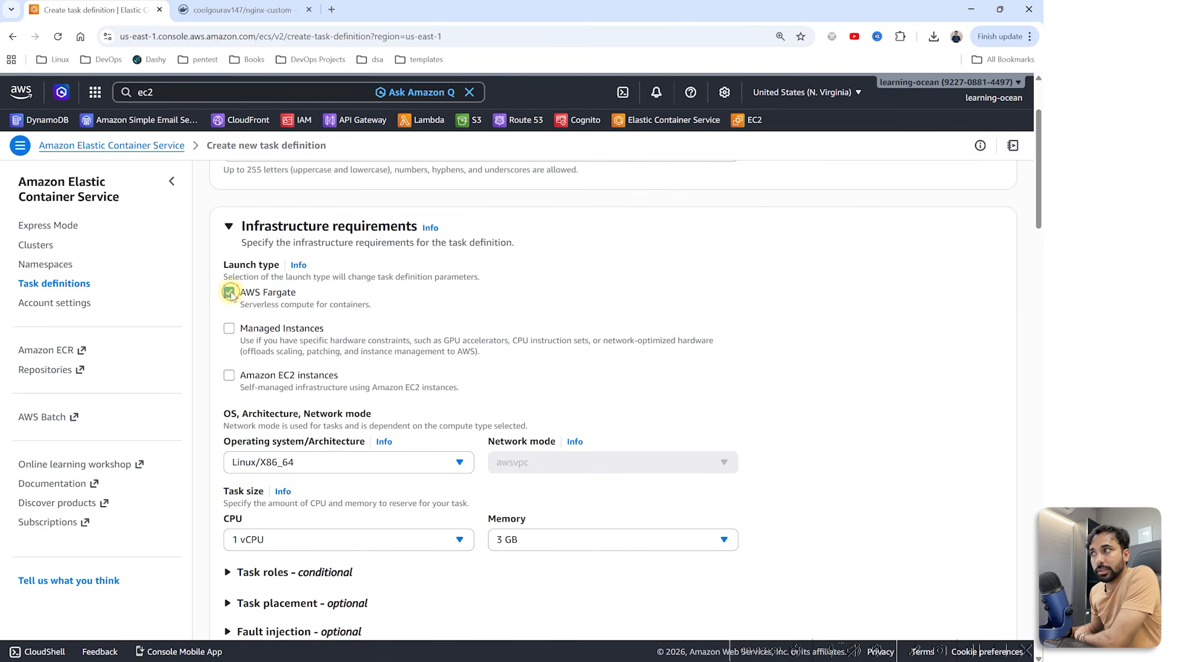
Step: Untick AWS Fargate, try Managed Instances, and try host network mode
left_click(228, 293)
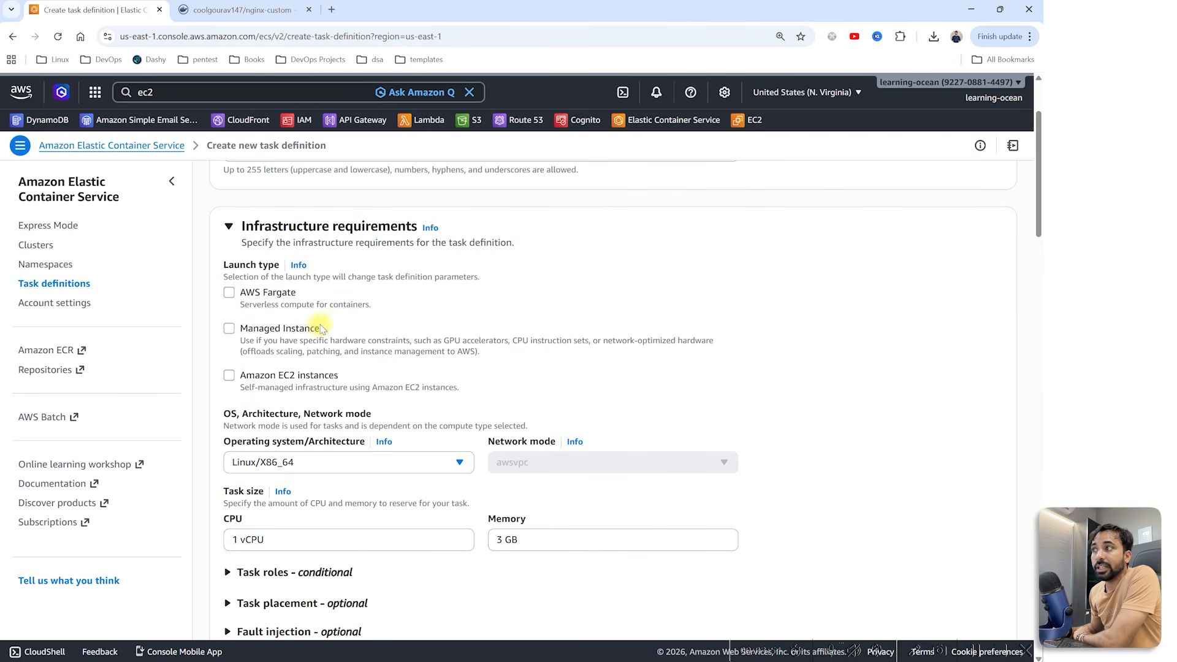
left_click_drag(328, 328, 244, 332)
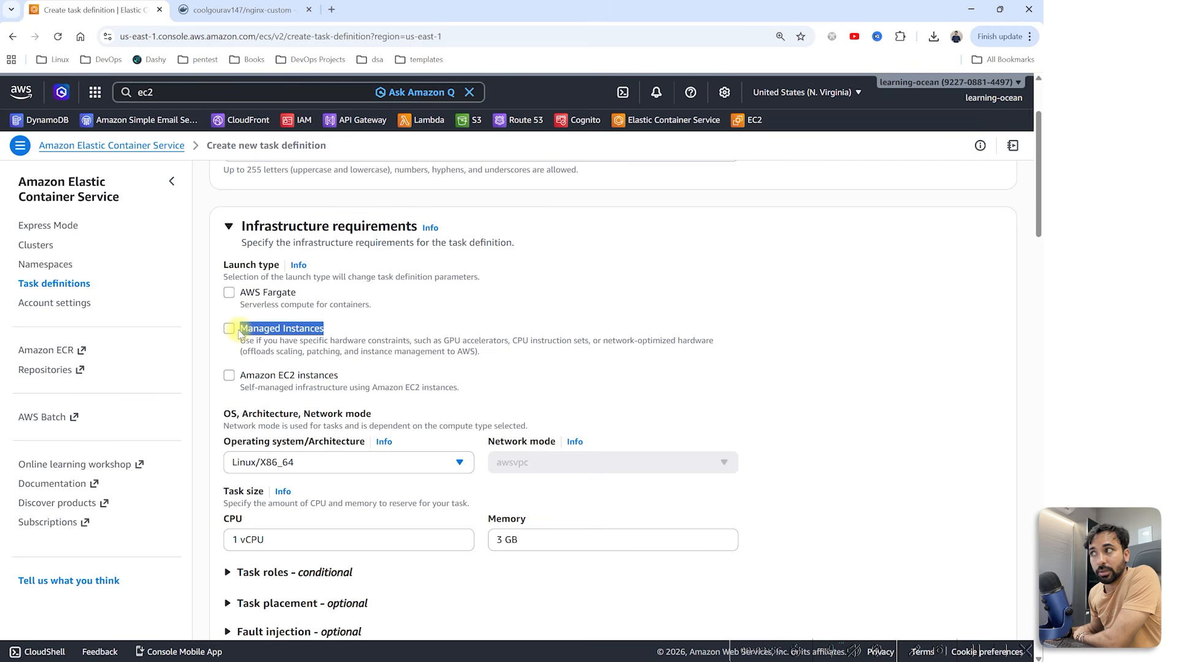
left_click(228, 329)
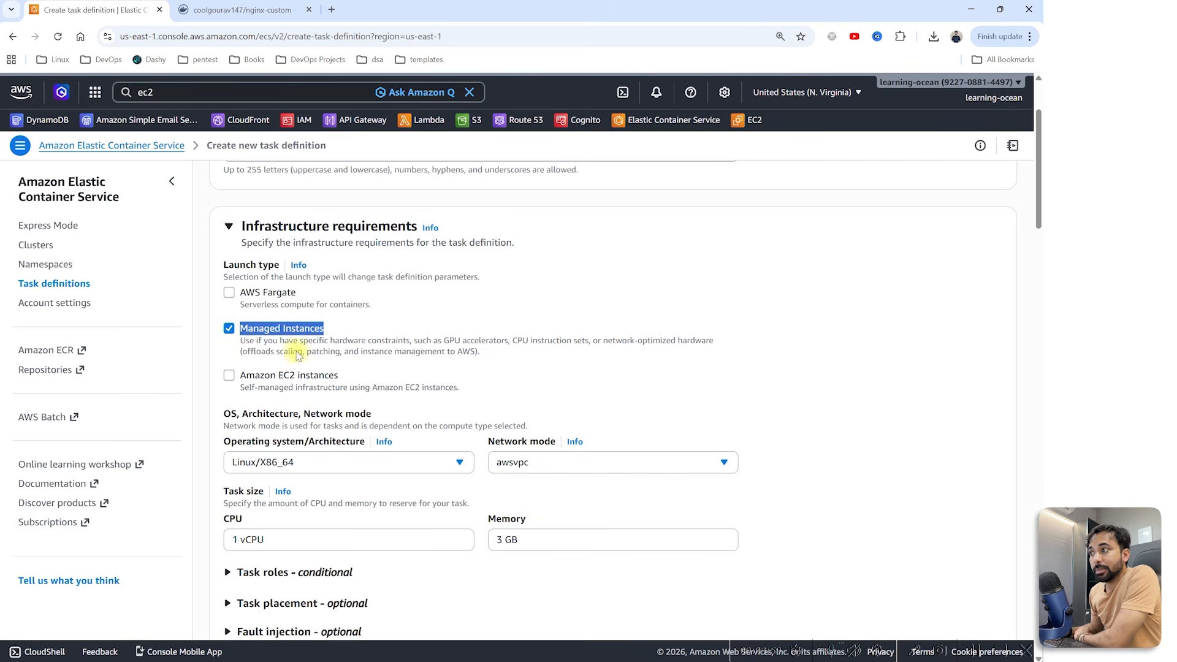
scroll(466, 423, "down", 1)
left_click(527, 404)
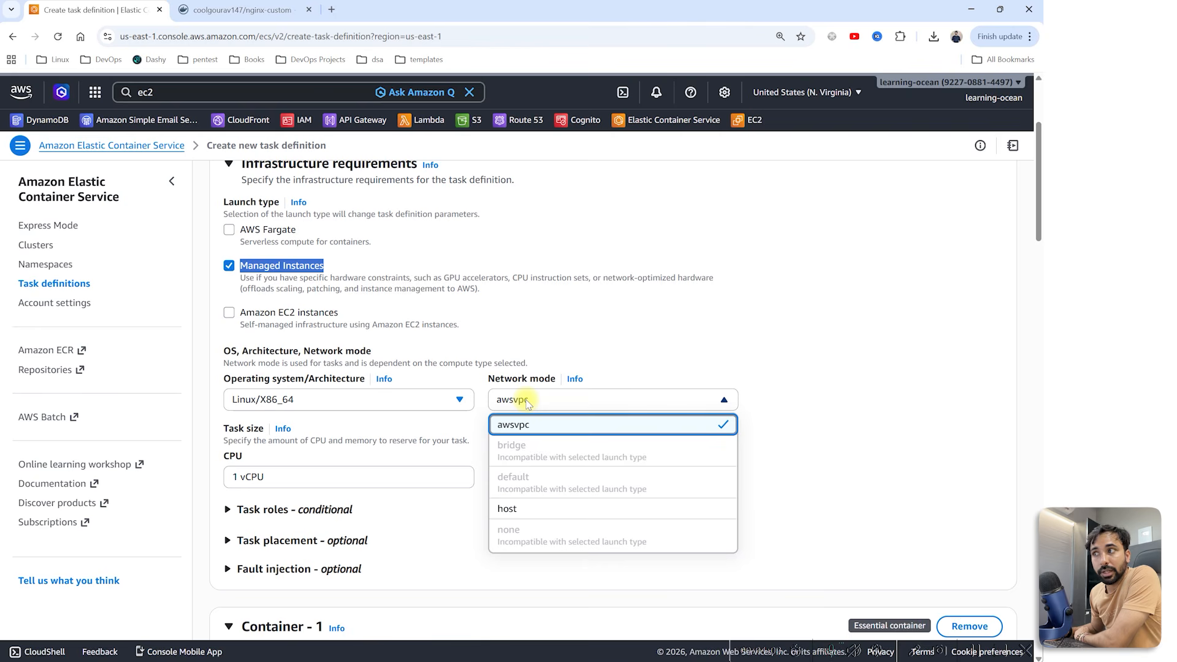
left_click(528, 509)
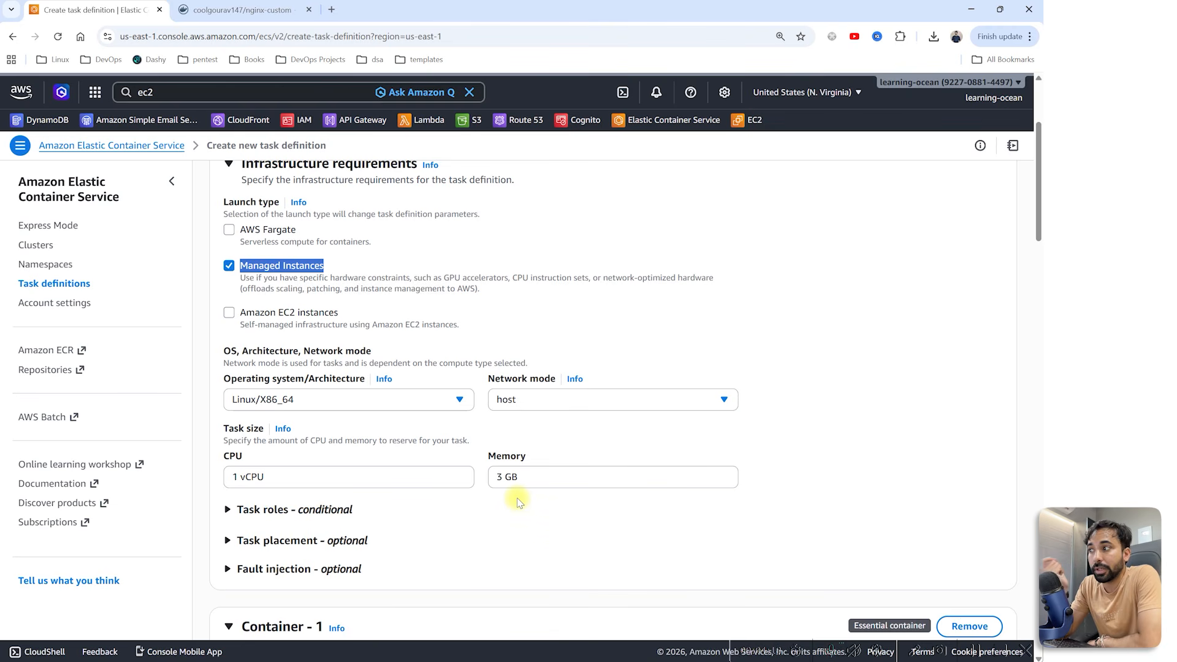
Step: Make Amazon EC2 instances the only launch type and set network mode to bridge
left_click(229, 313)
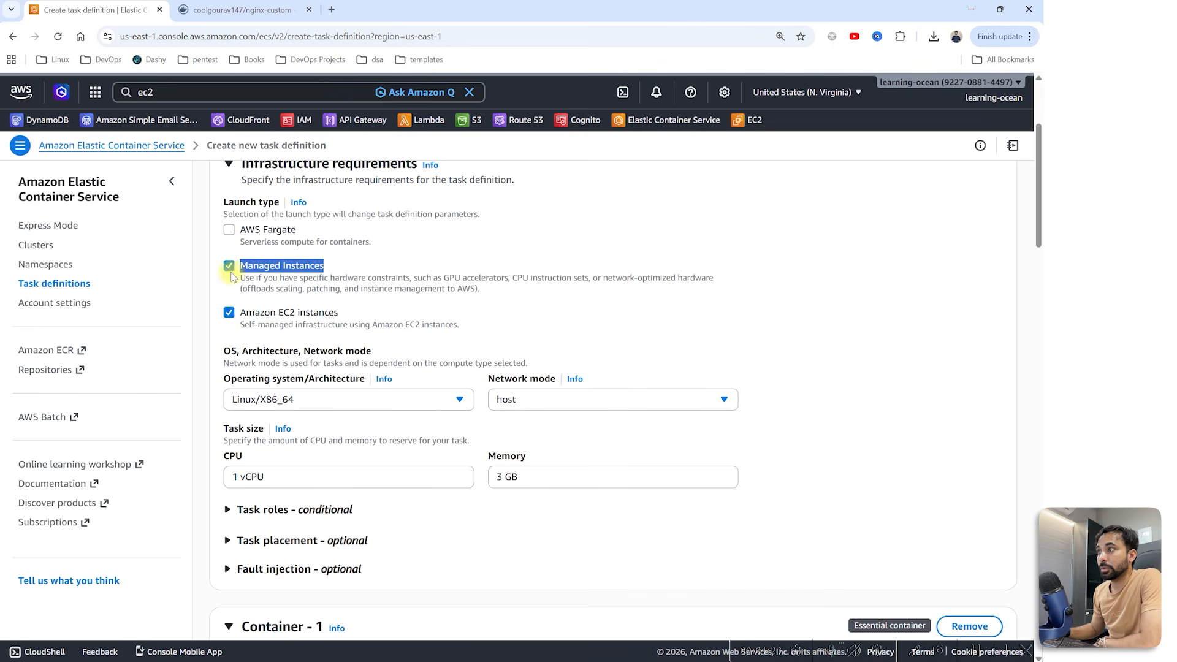
left_click_drag(240, 313, 334, 316)
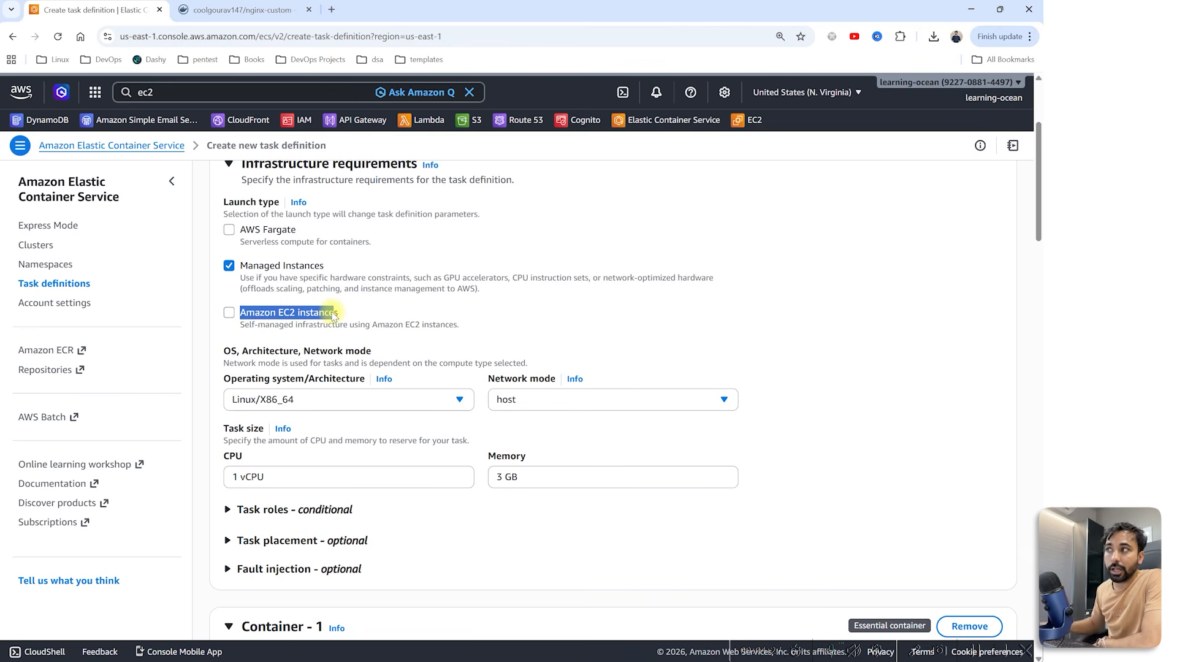
left_click(229, 312)
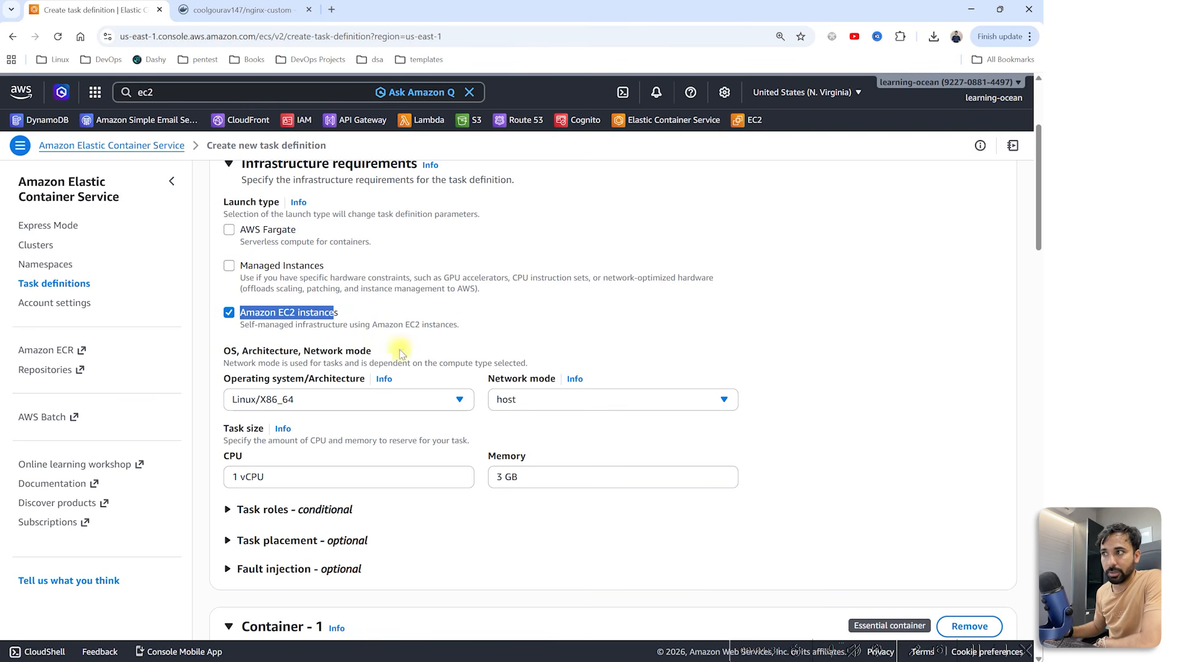
left_click(533, 397)
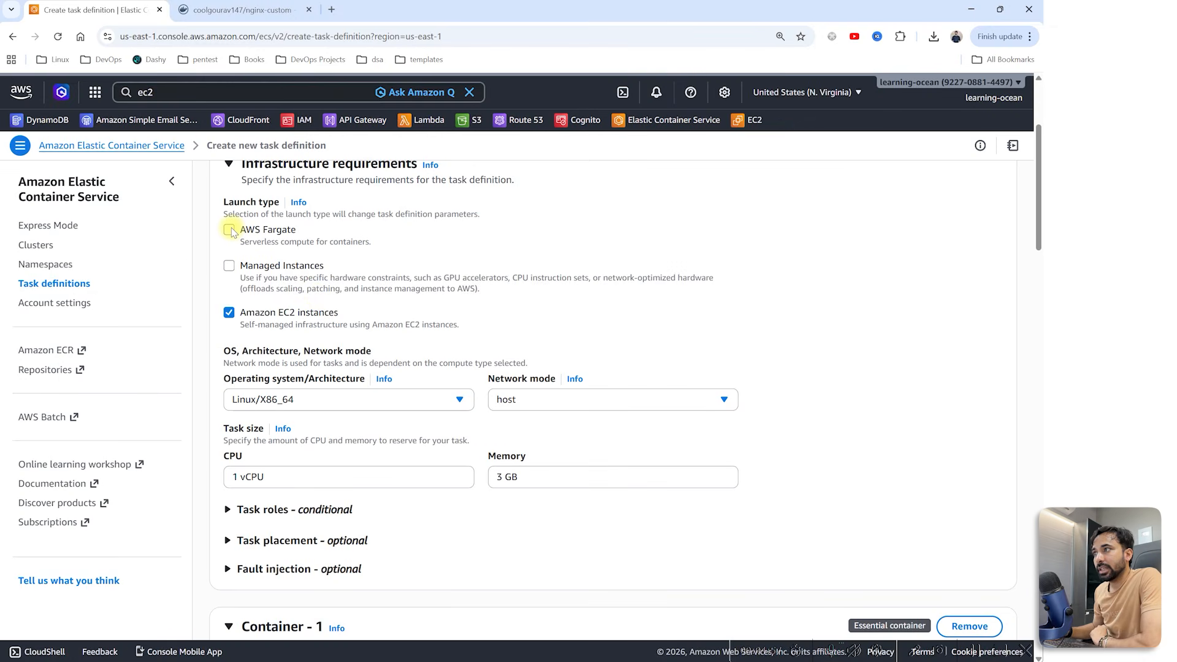
double_click(231, 230)
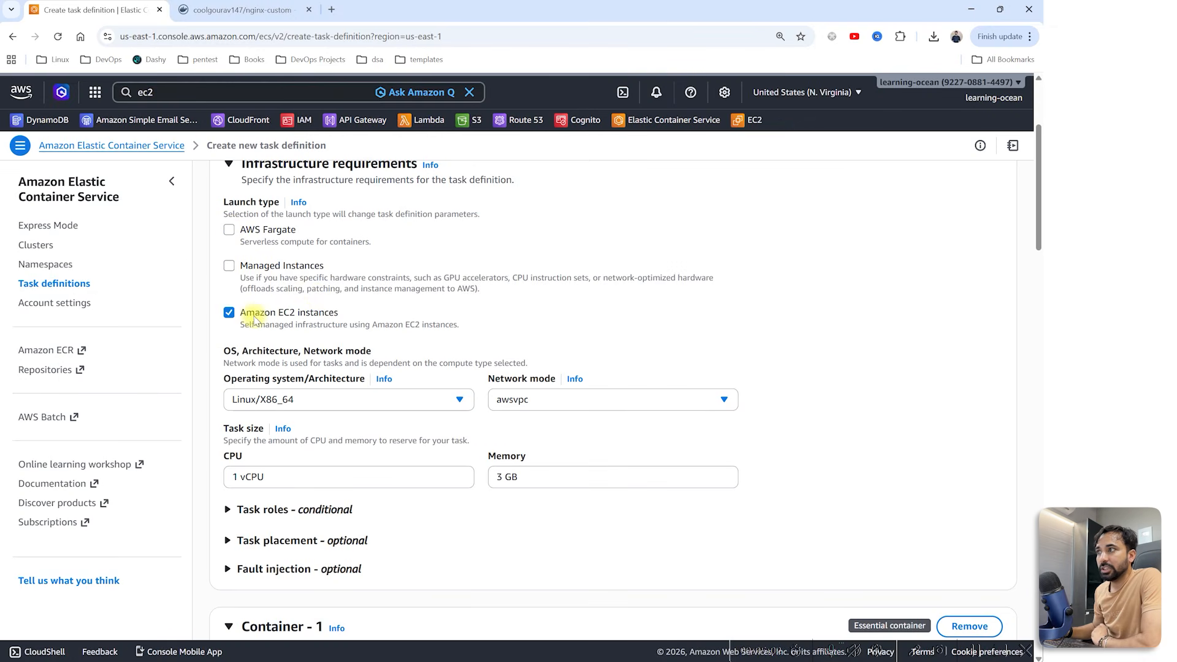
left_click(535, 407)
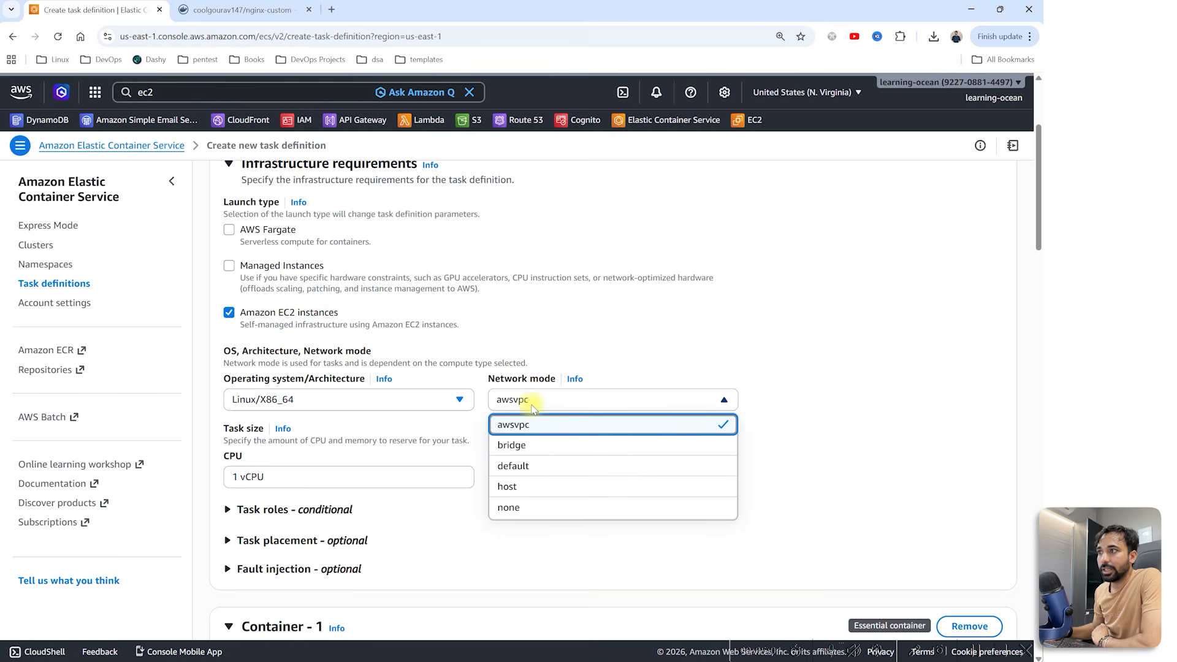
left_click(535, 452)
Step: Compare the host and container port settings under host and bridge modes, ending on bridge
scroll(524, 415, "down", 4)
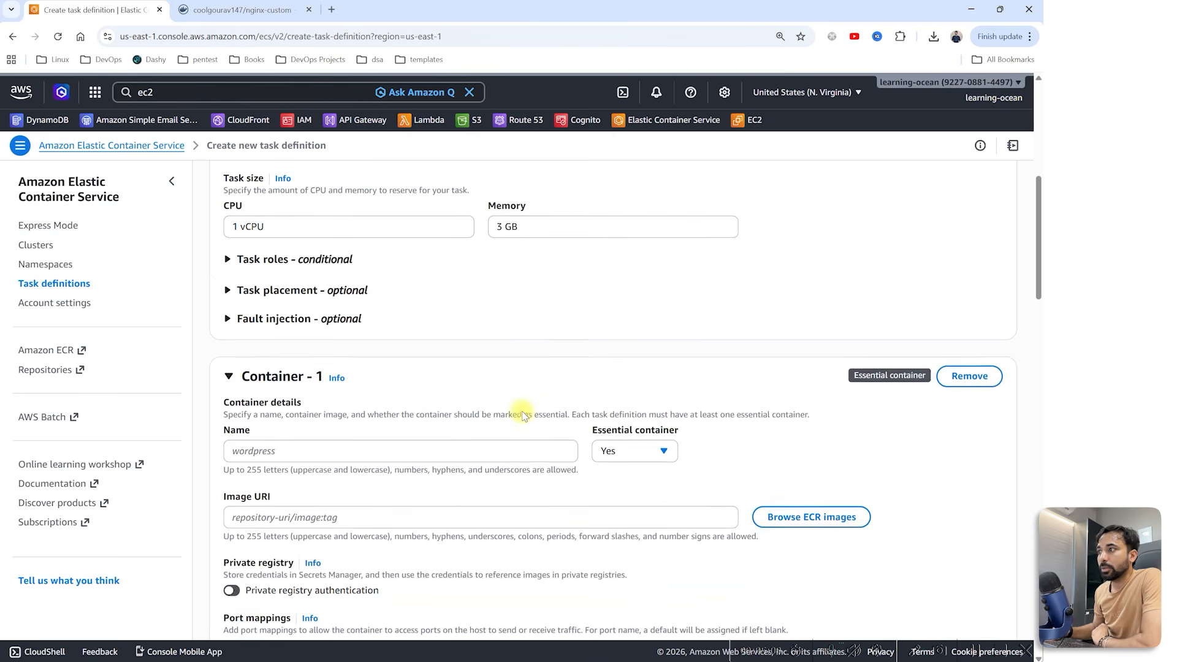
scroll(447, 413, "down", 3)
left_click_drag(225, 465, 270, 467)
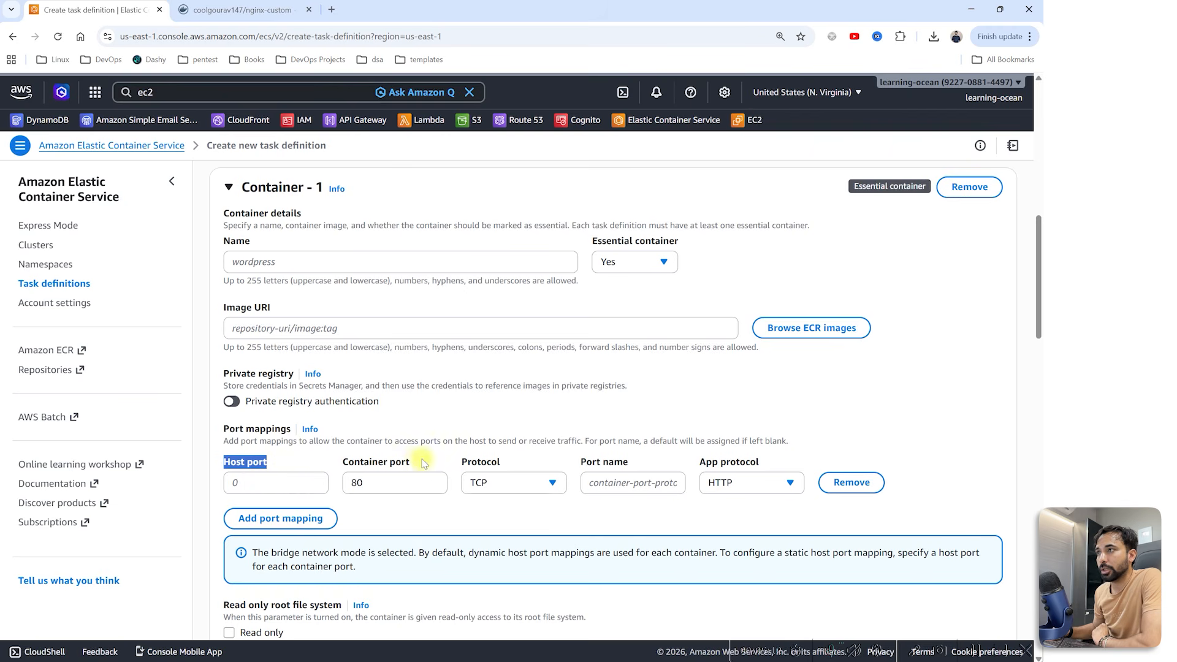
scroll(451, 454, "up", 4)
left_click(525, 209)
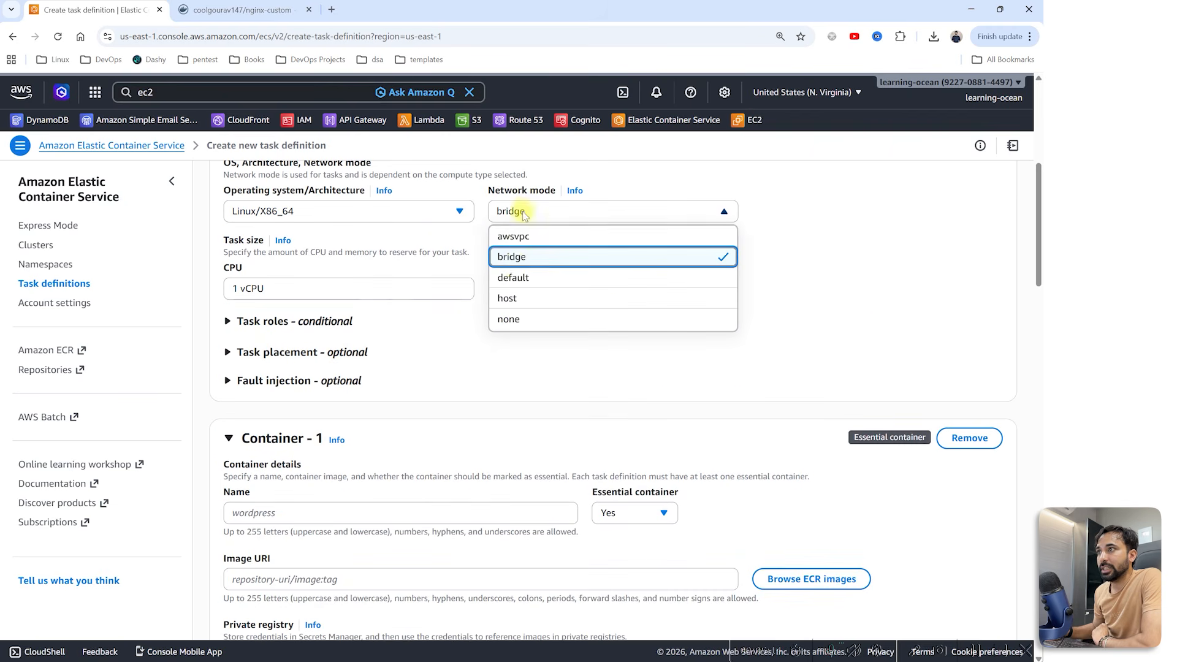
left_click(512, 297)
scroll(465, 380, "down", 6)
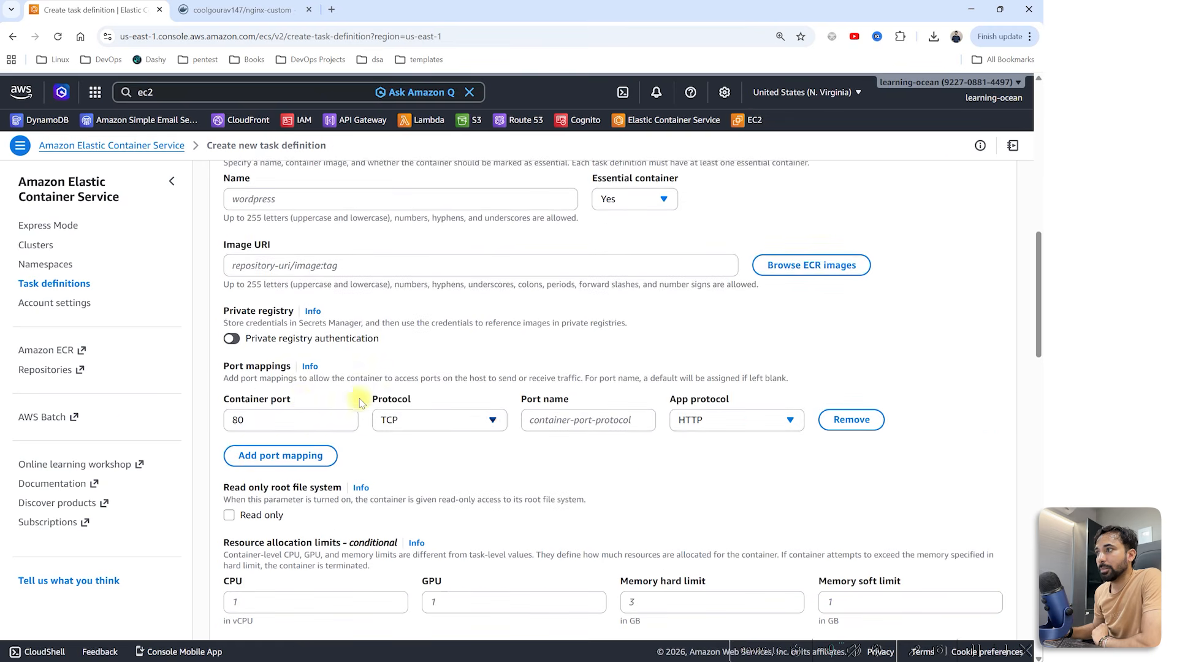
left_click_drag(222, 337, 307, 339)
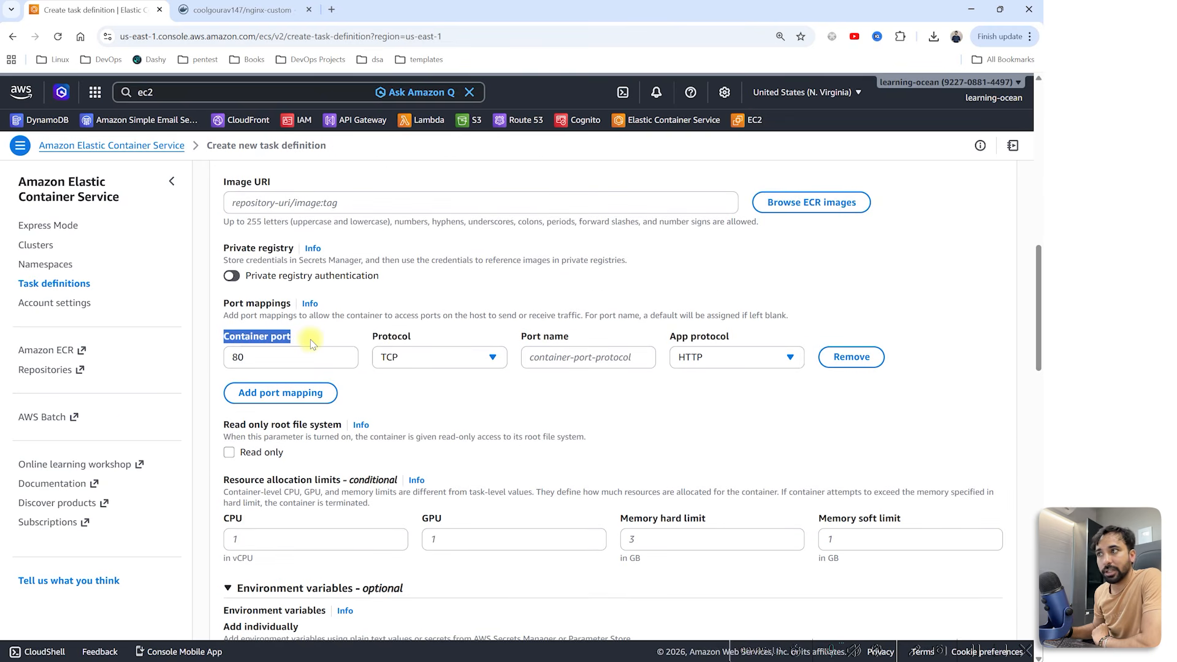
scroll(310, 339, "up", 10)
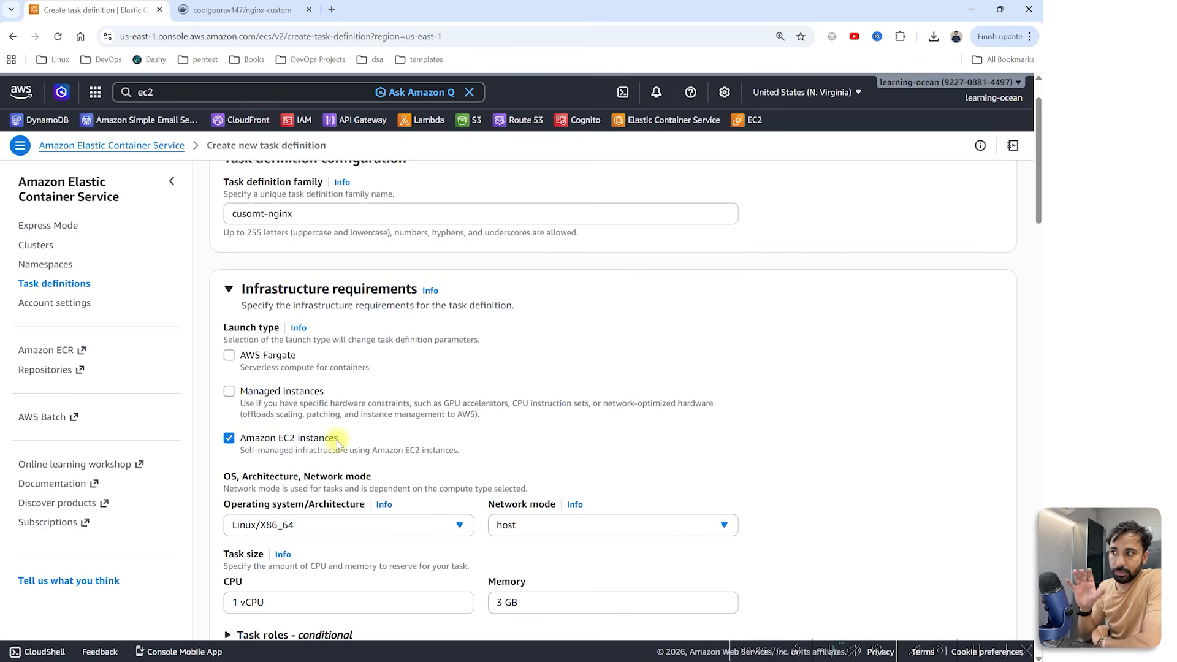
left_click(539, 524)
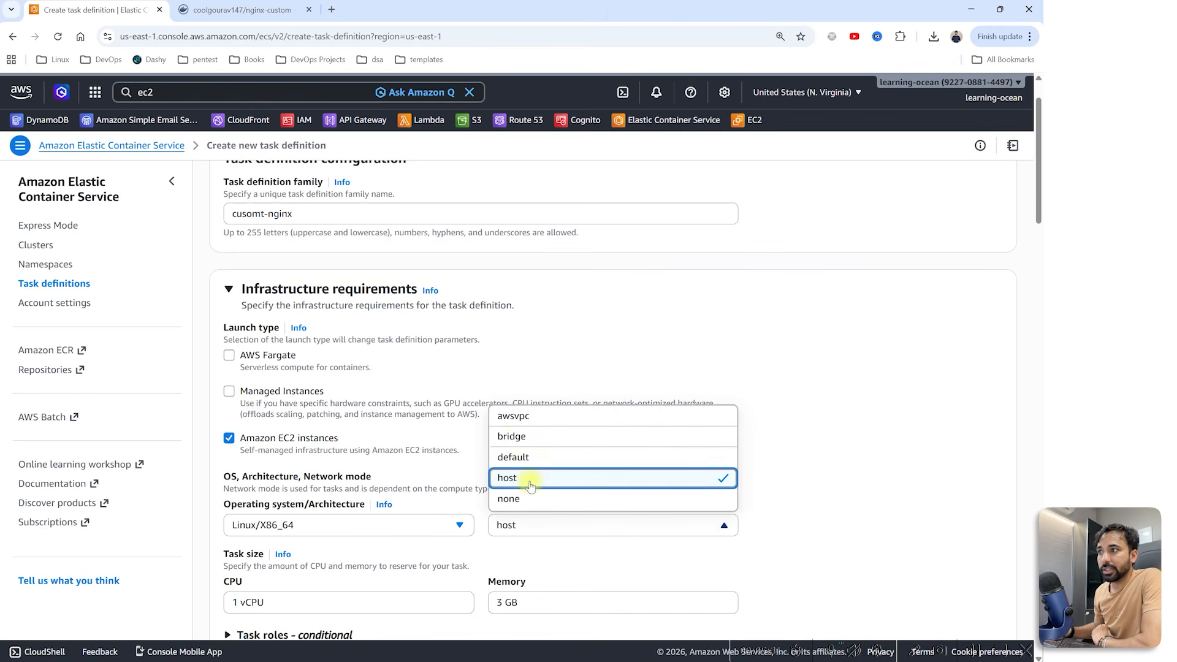
left_click(520, 438)
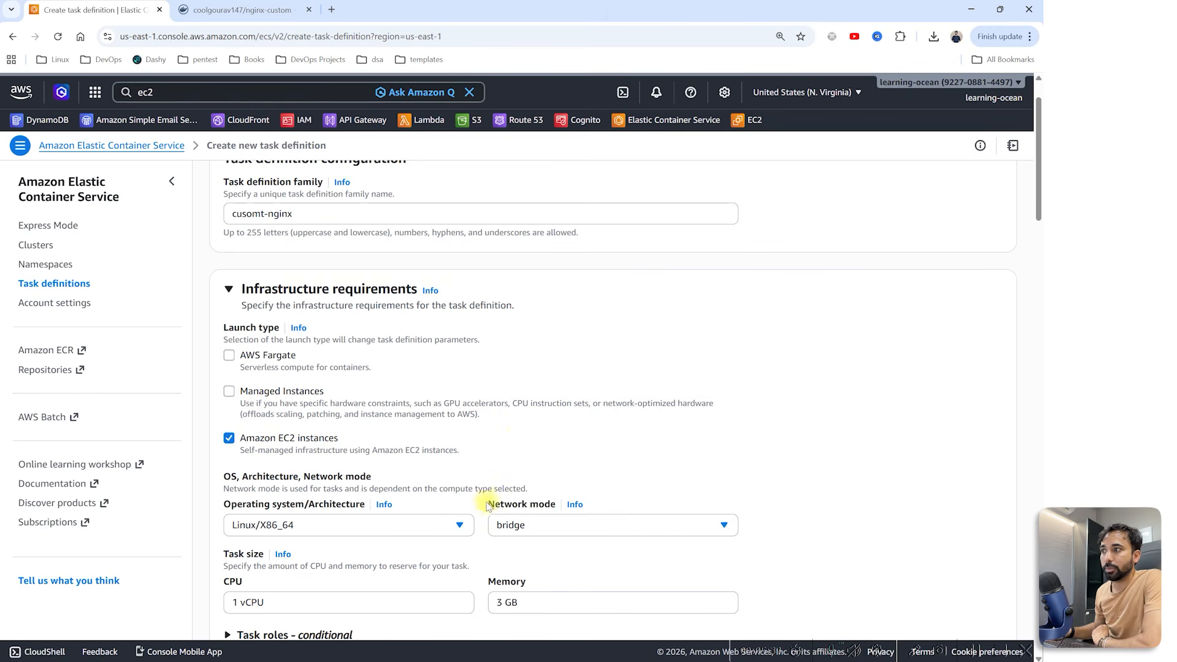
left_click_drag(486, 504, 553, 506)
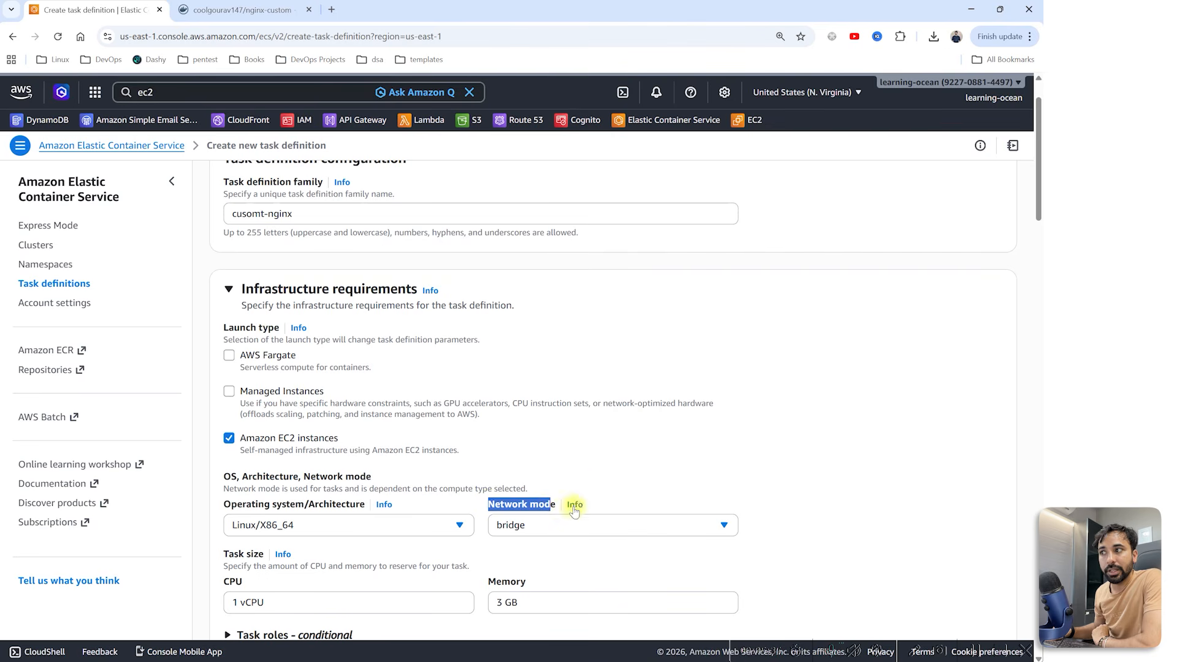
scroll(552, 515, "down", 1)
scroll(551, 516, "down", 1)
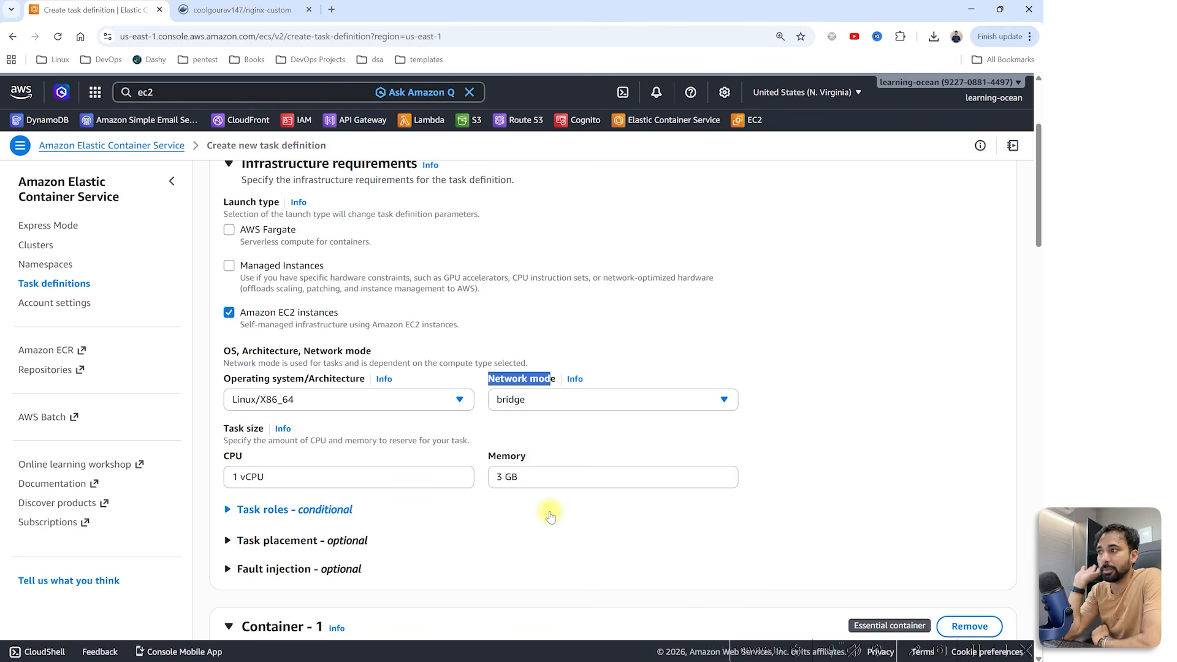
Step: Set the task size to 0.5 vCPU and 0.5 GB memory
triple_click(523, 477)
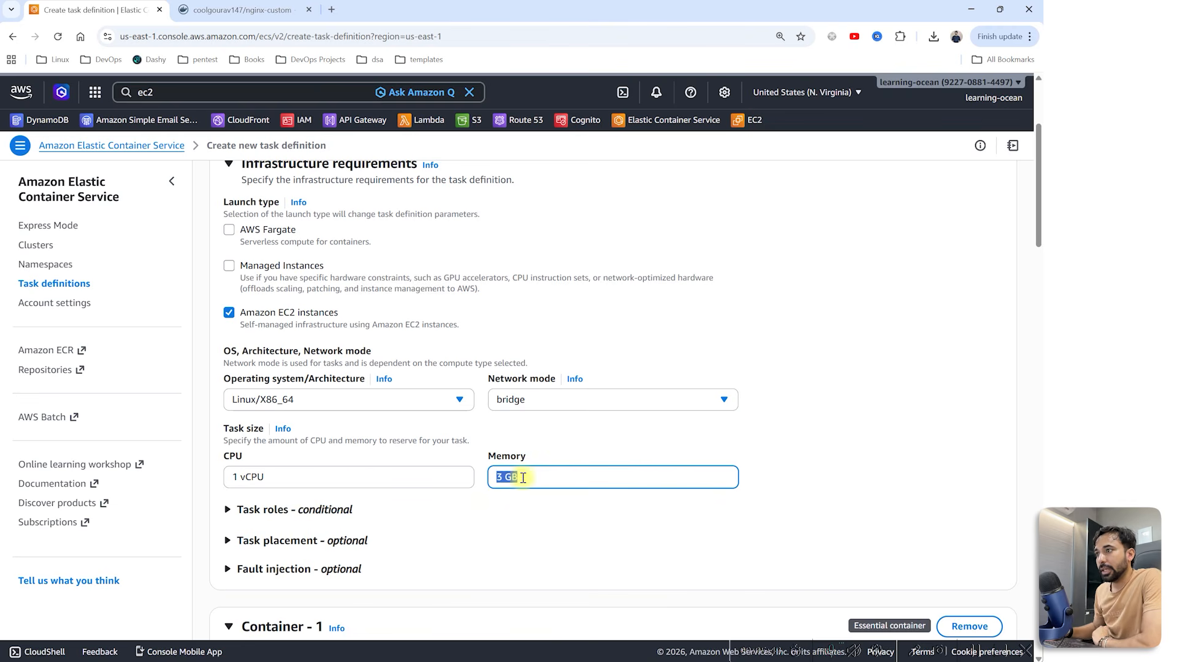
left_click(238, 477)
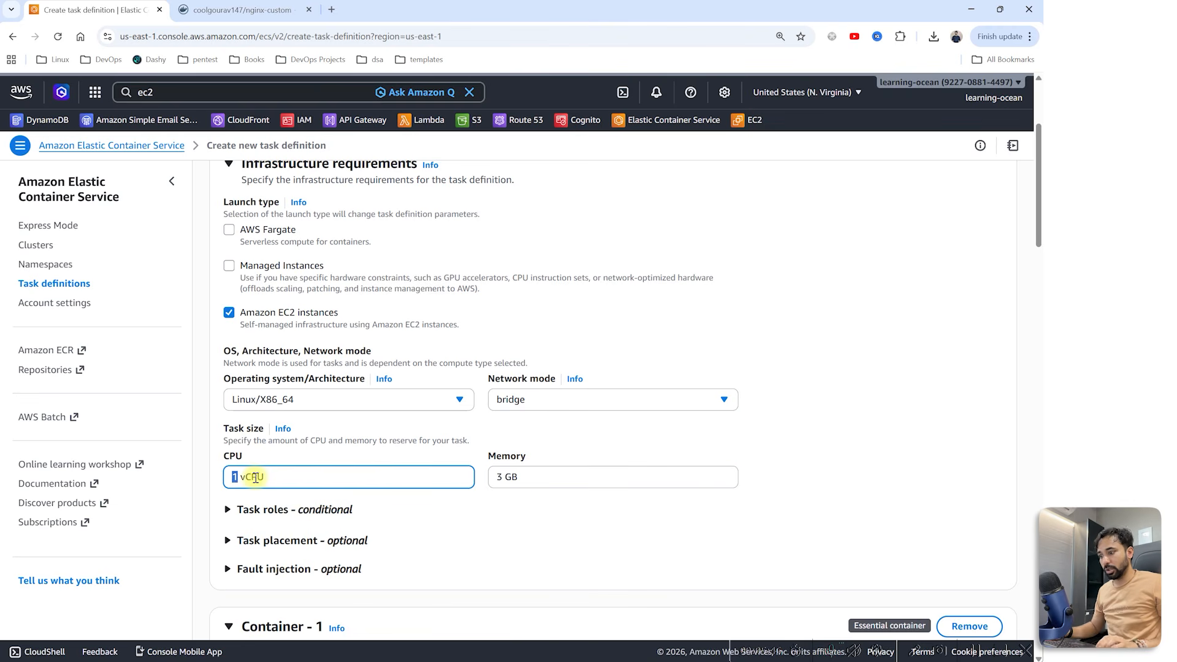
type("0.5")
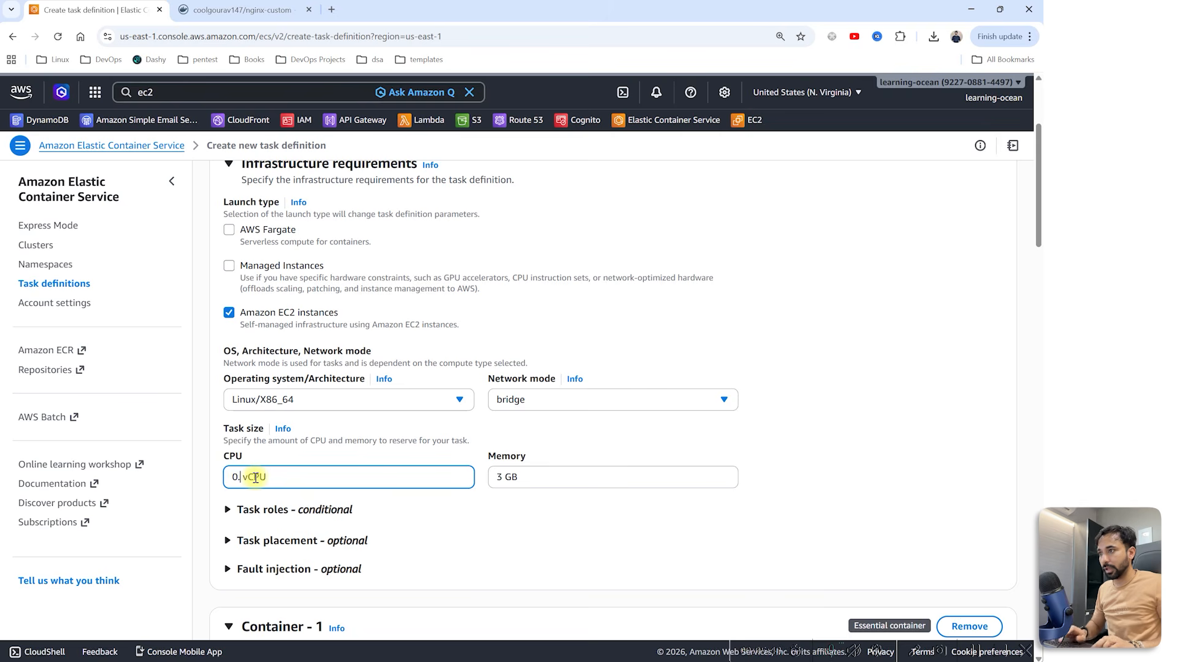
left_click_drag(502, 477, 491, 477)
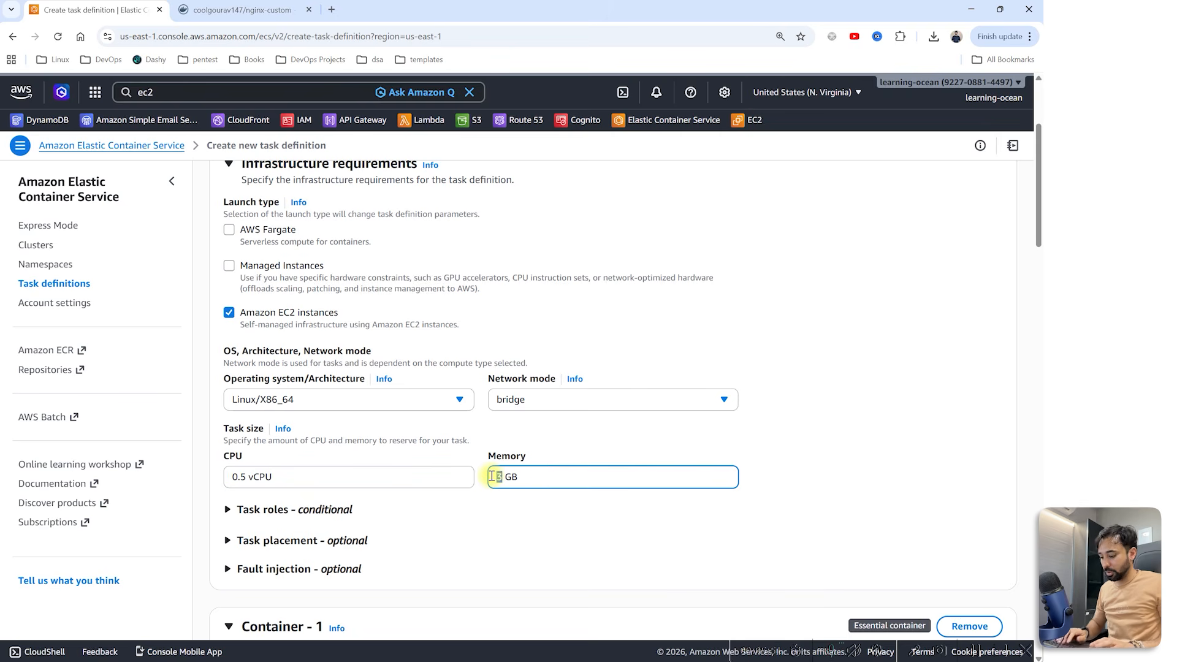
type("0.5")
Step: Paste coolgourav147/nginx-custom:v1 as the container's image URI
scroll(448, 322, "down", 4)
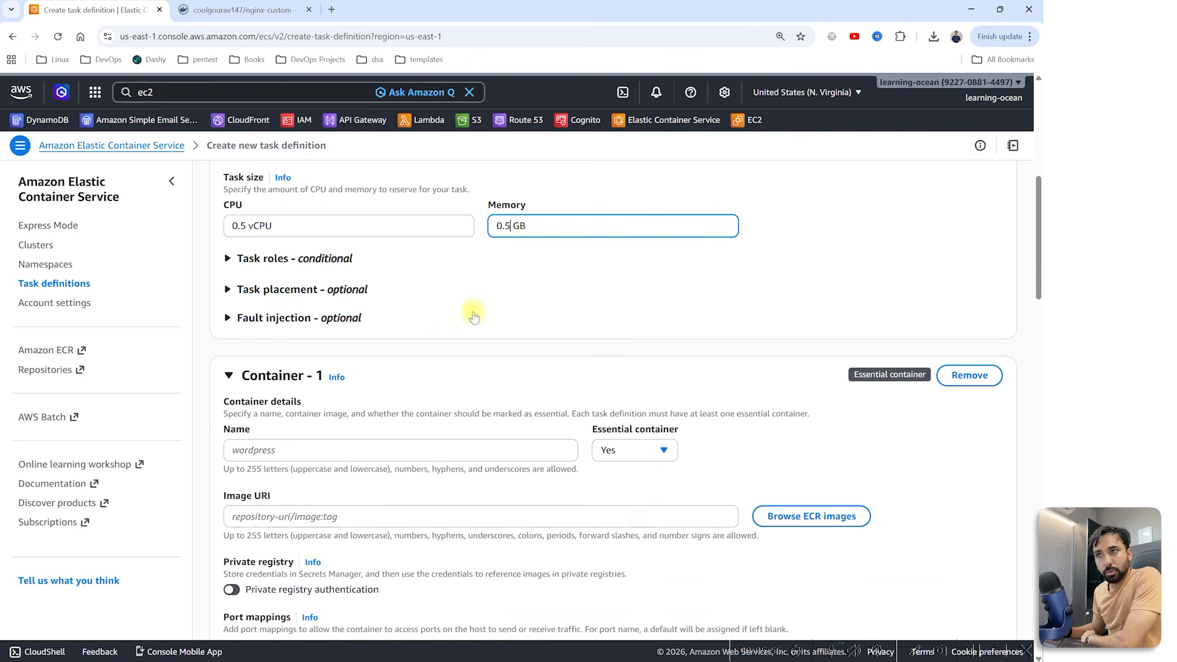
left_click(249, 449)
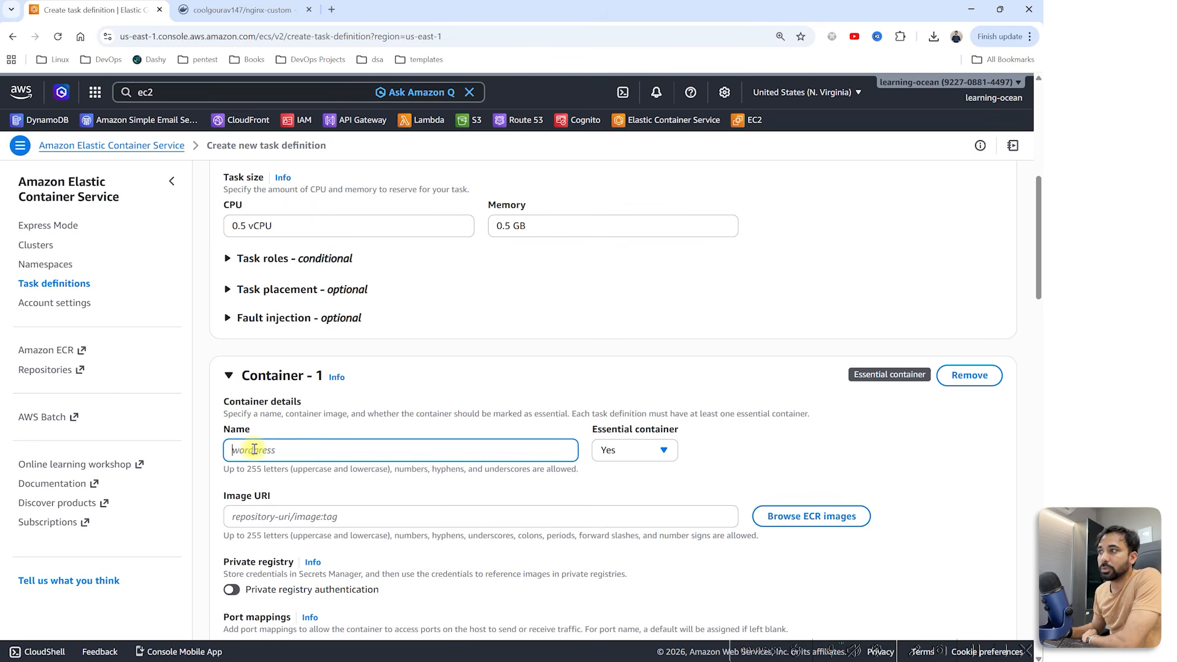
type("coolgourav147/nginx-custom:v1")
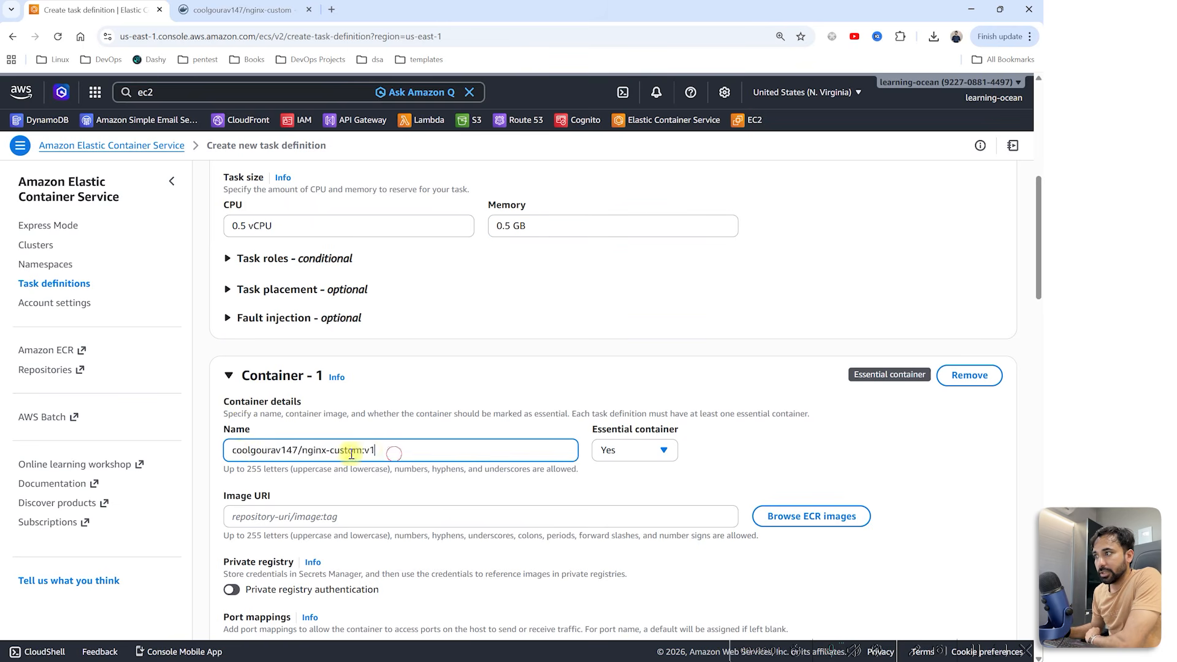
left_click_drag(393, 452, 220, 454)
key("ctrl+x")
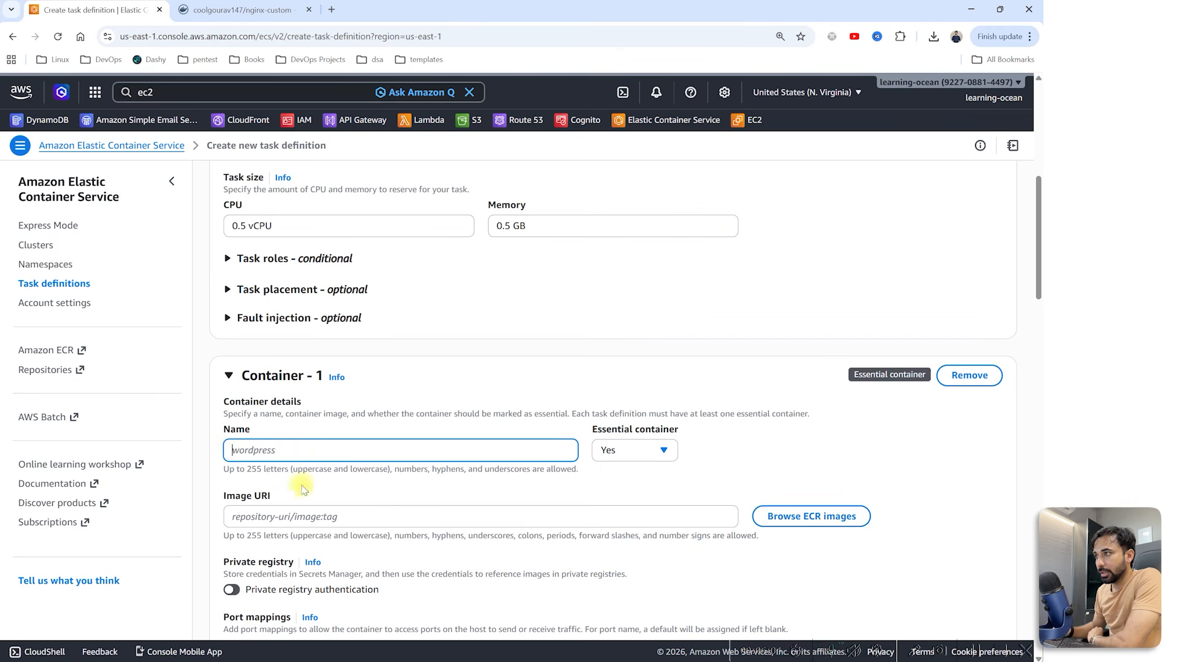
left_click(290, 516)
key("ctrl+v")
Step: Name the container my-profile and map host port 5000 to container port 80
left_click(270, 453)
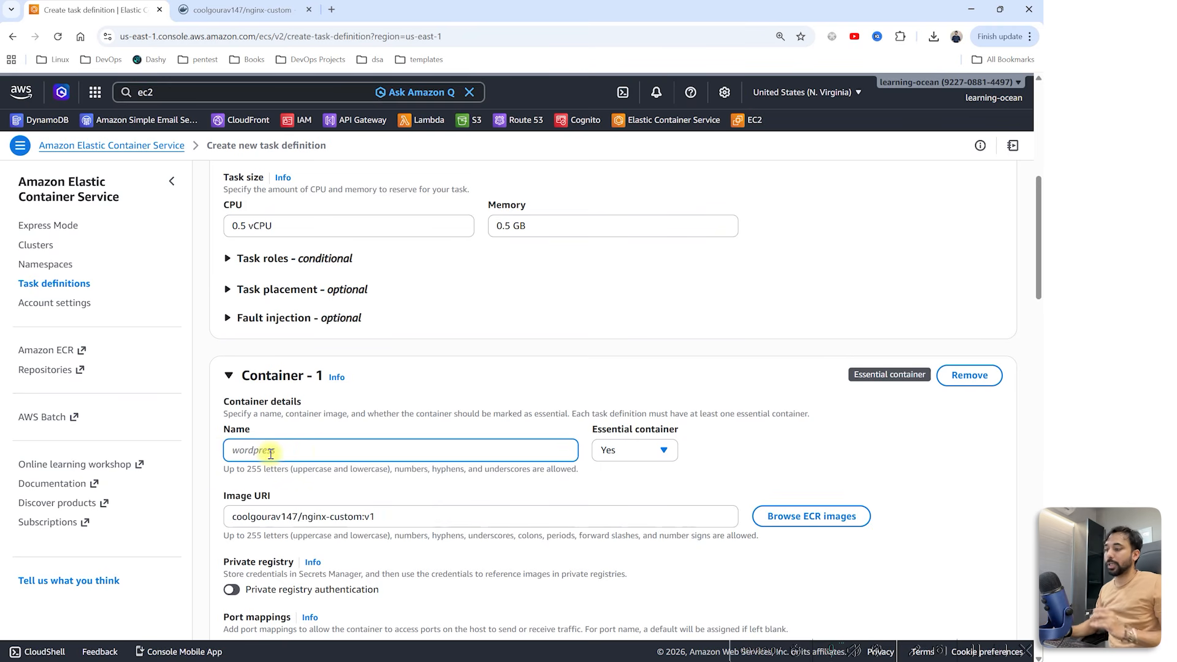
type("my-prof")
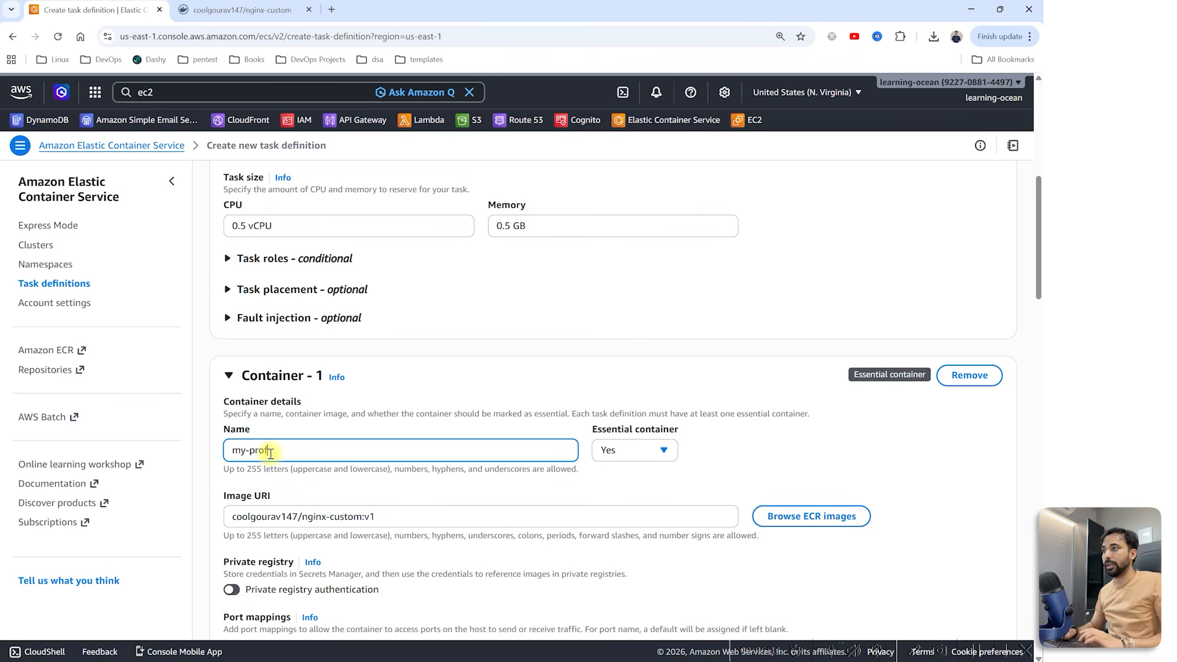
type("ile")
scroll(211, 482, "down", 3)
left_click(227, 483)
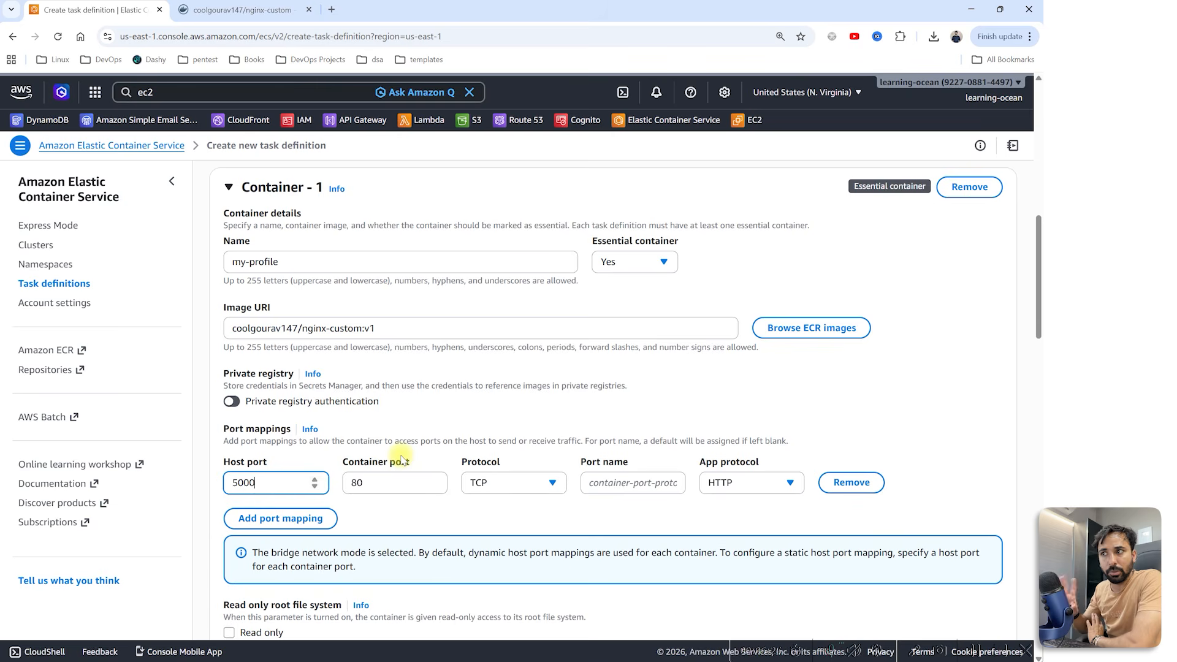
Step: Name the 5000-to-80 port mapping 'http' and move down to Resource allocation limits
left_click(606, 483)
type("h")
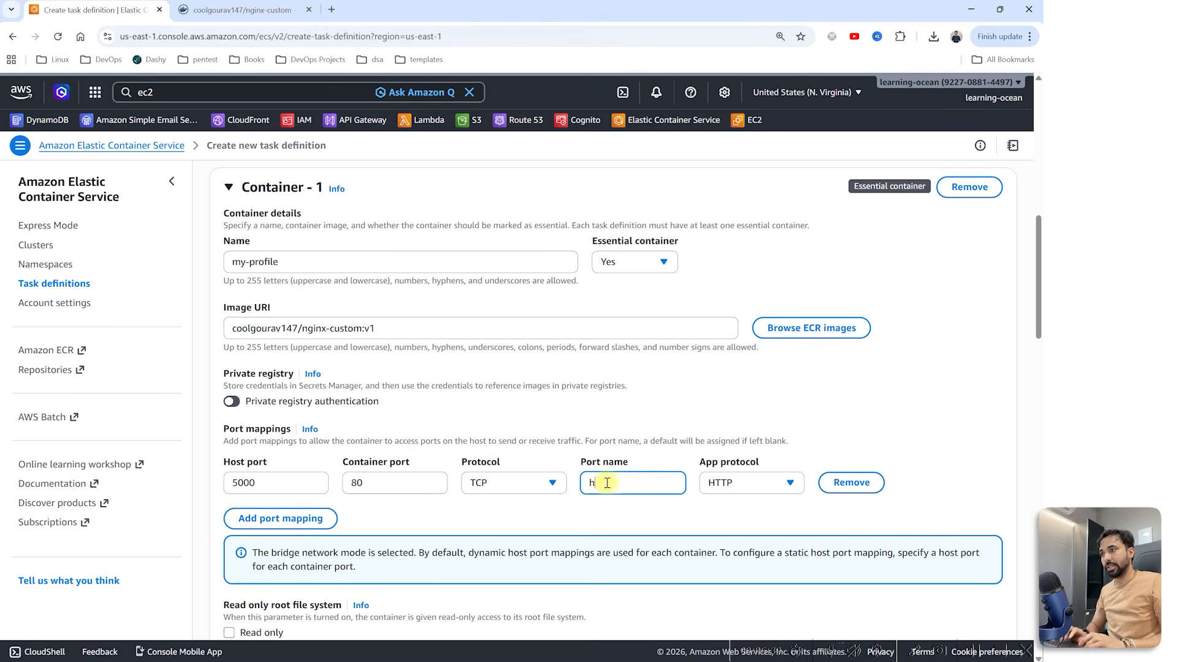
type("ttp")
scroll(607, 483, "down", 3)
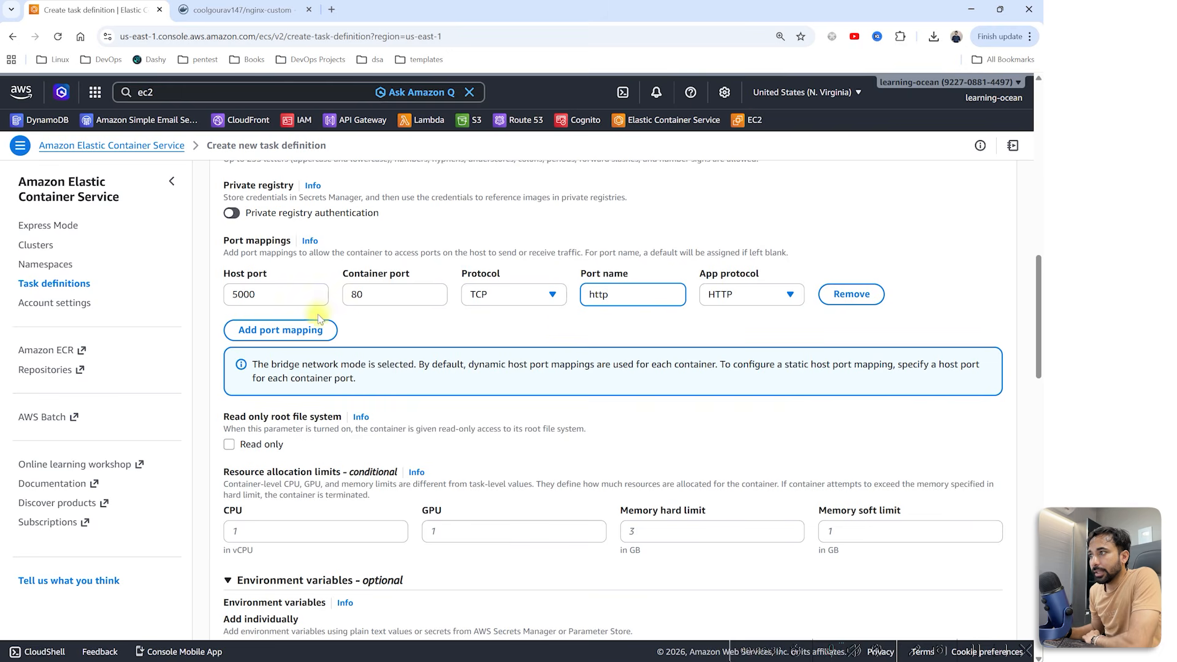
scroll(323, 368, "down", 5)
scroll(329, 401, "up", 2)
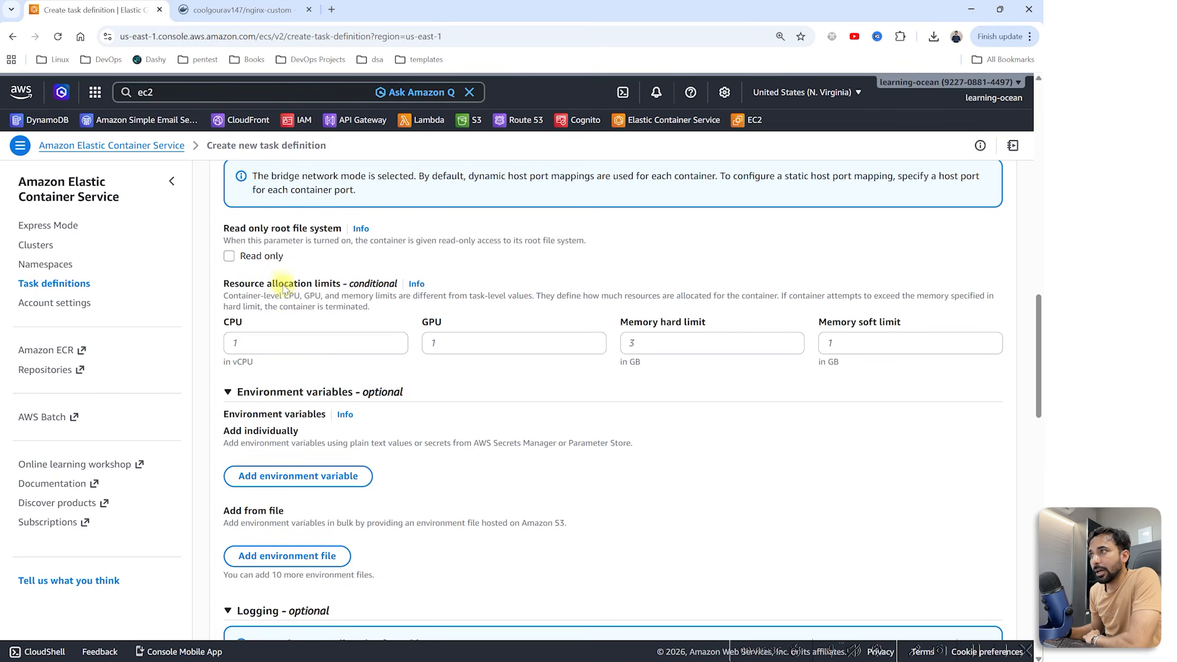
left_click_drag(227, 285, 399, 292)
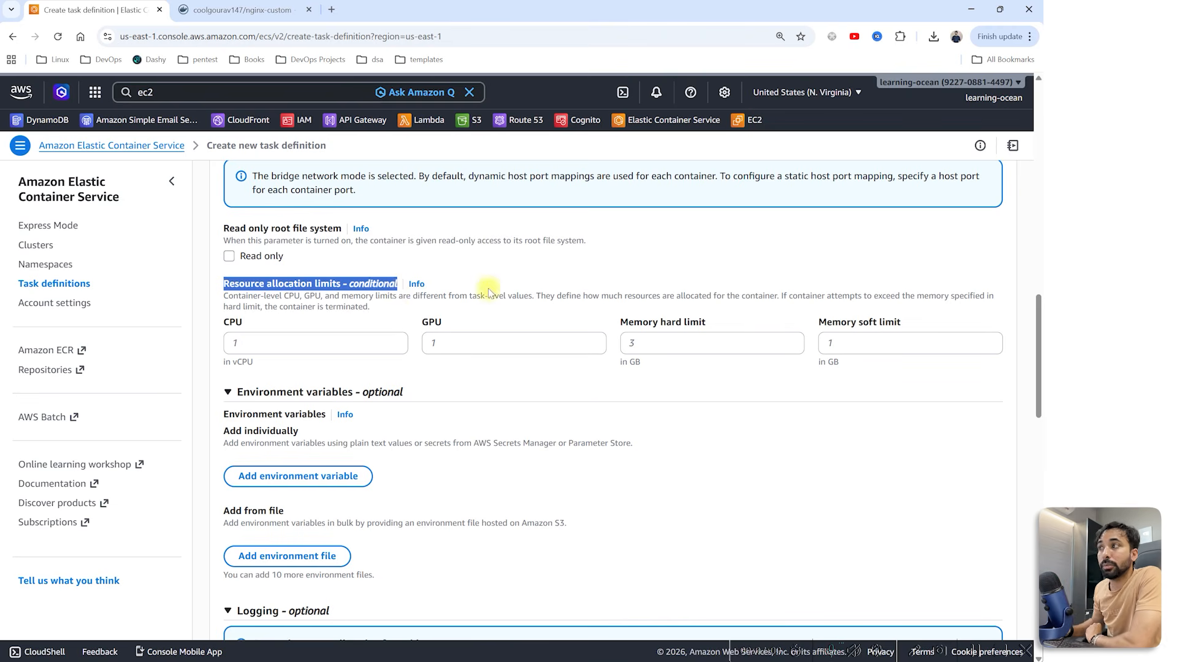
scroll(484, 294, "up", 4)
scroll(368, 318, "up", 6)
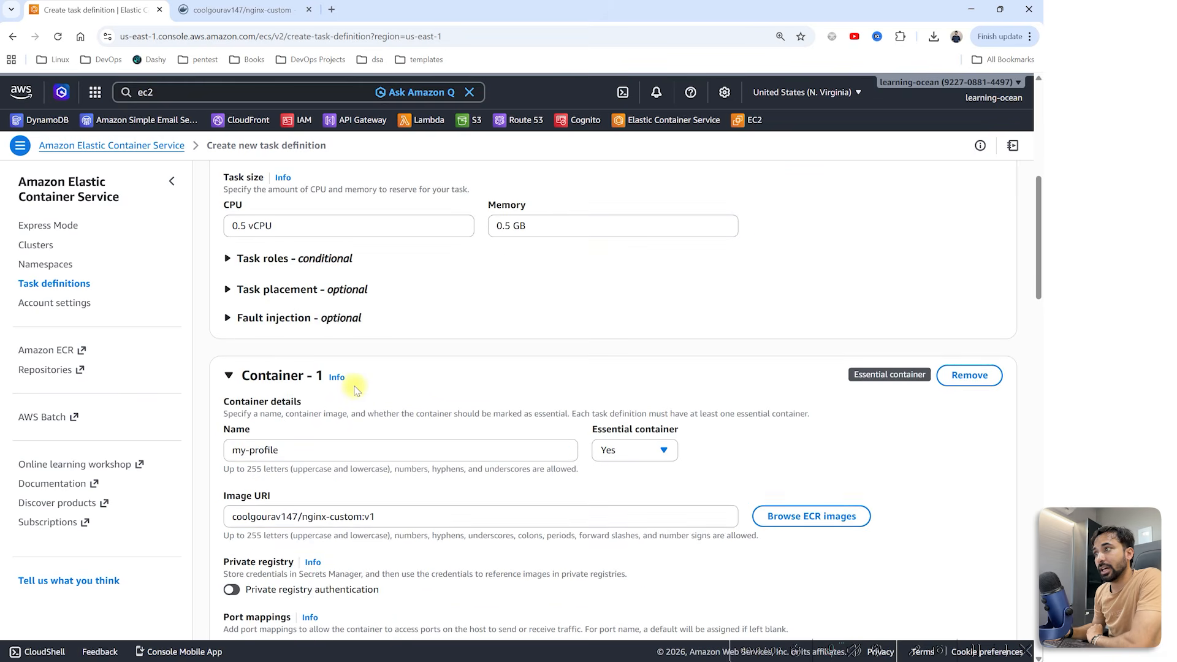
scroll(349, 376, "up", 3)
scroll(582, 423, "down", 10)
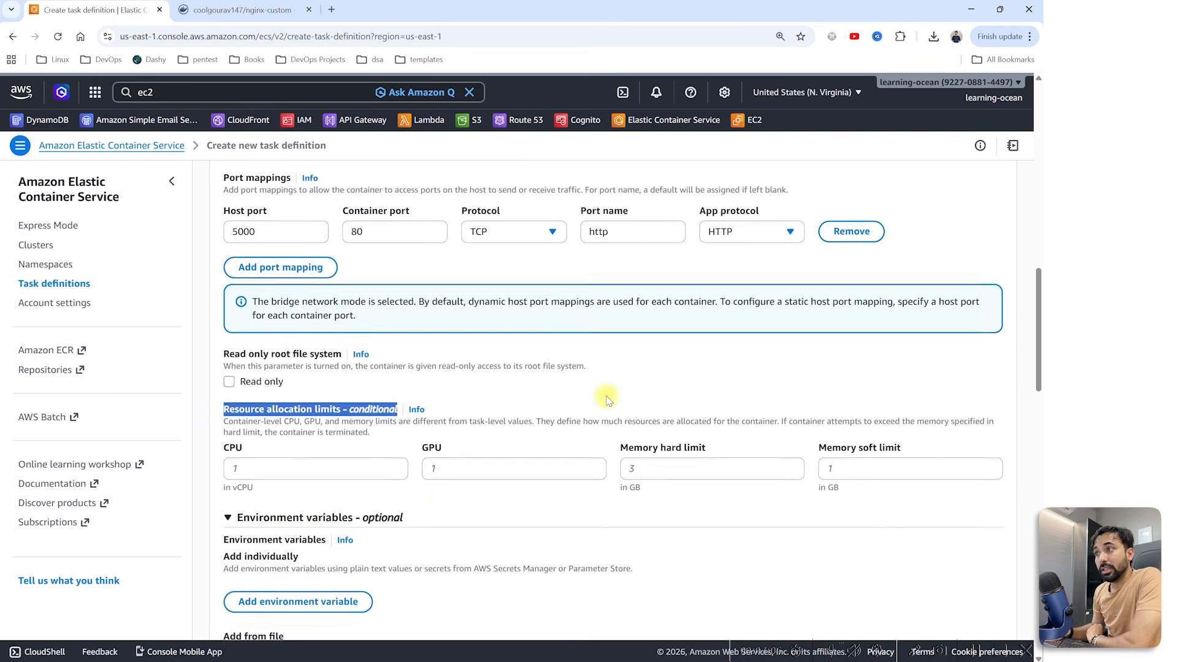
scroll(670, 310, "down", 2)
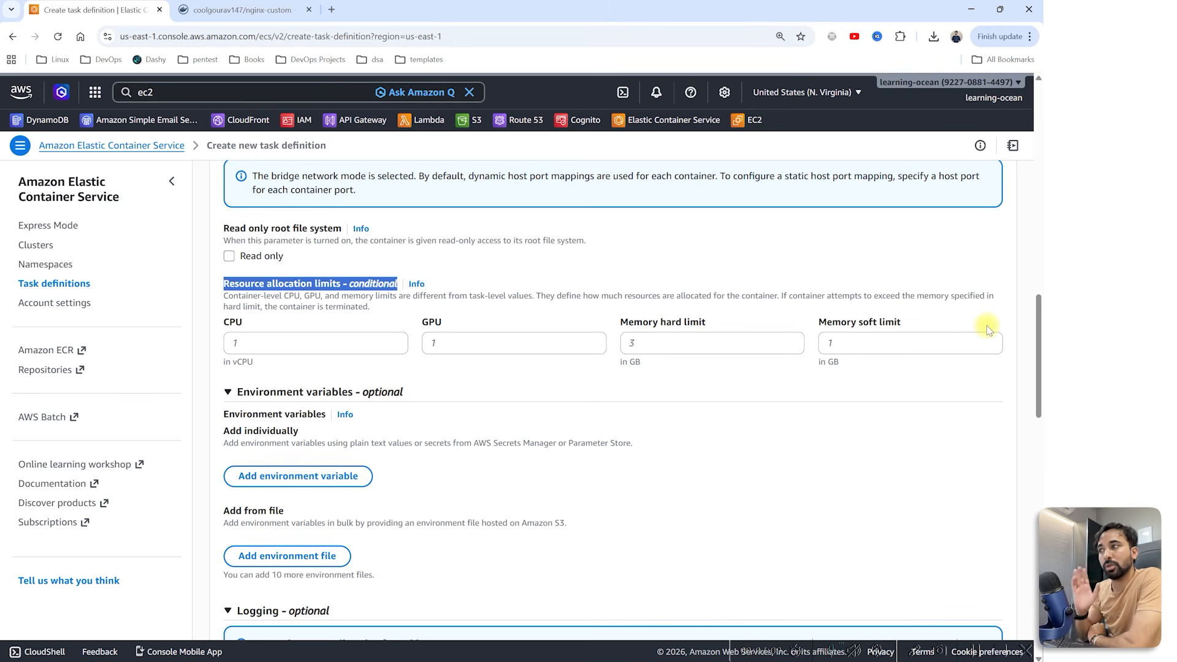
scroll(644, 400, "down", 3)
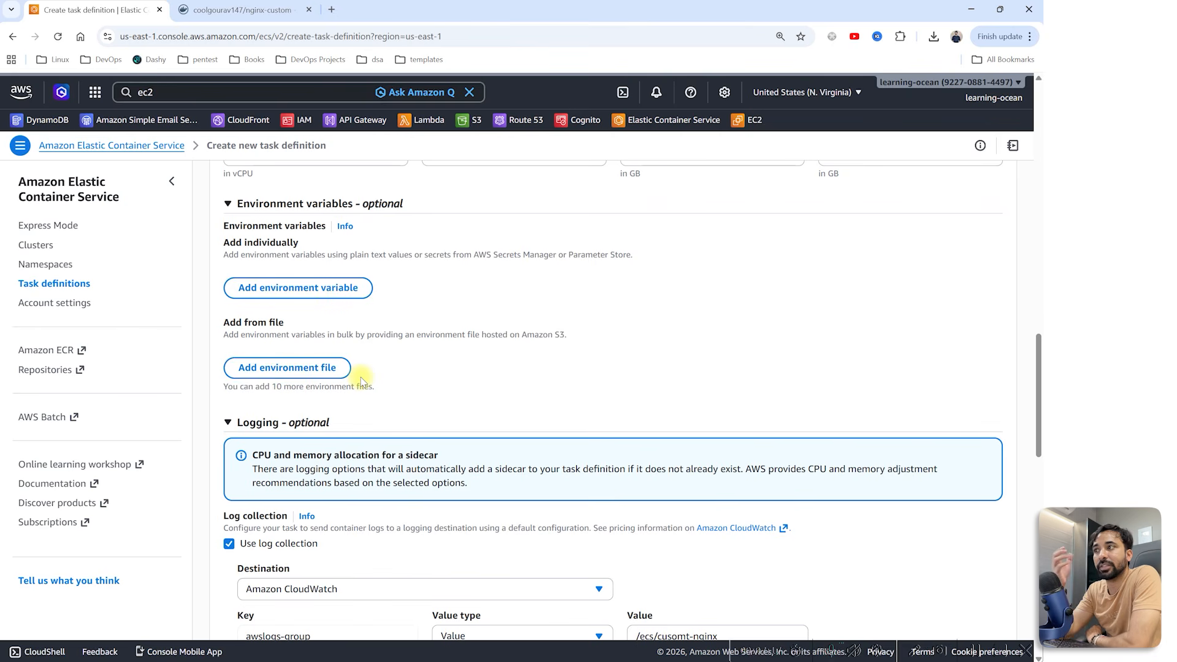
scroll(412, 350, "down", 1)
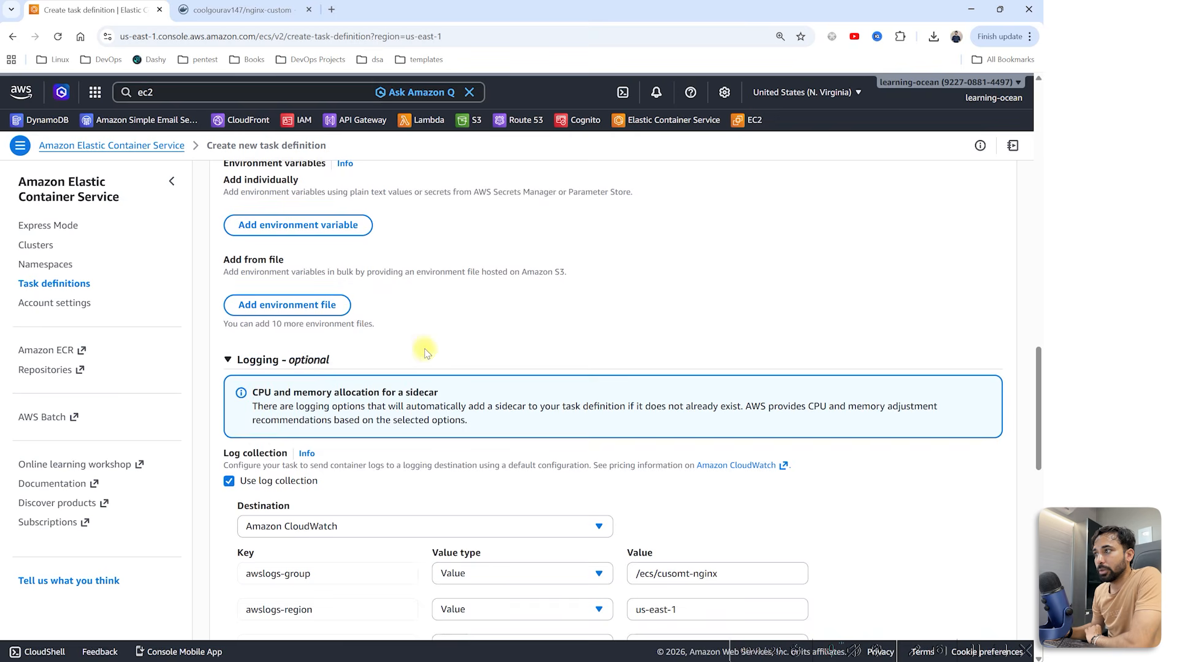
scroll(426, 351, "down", 3)
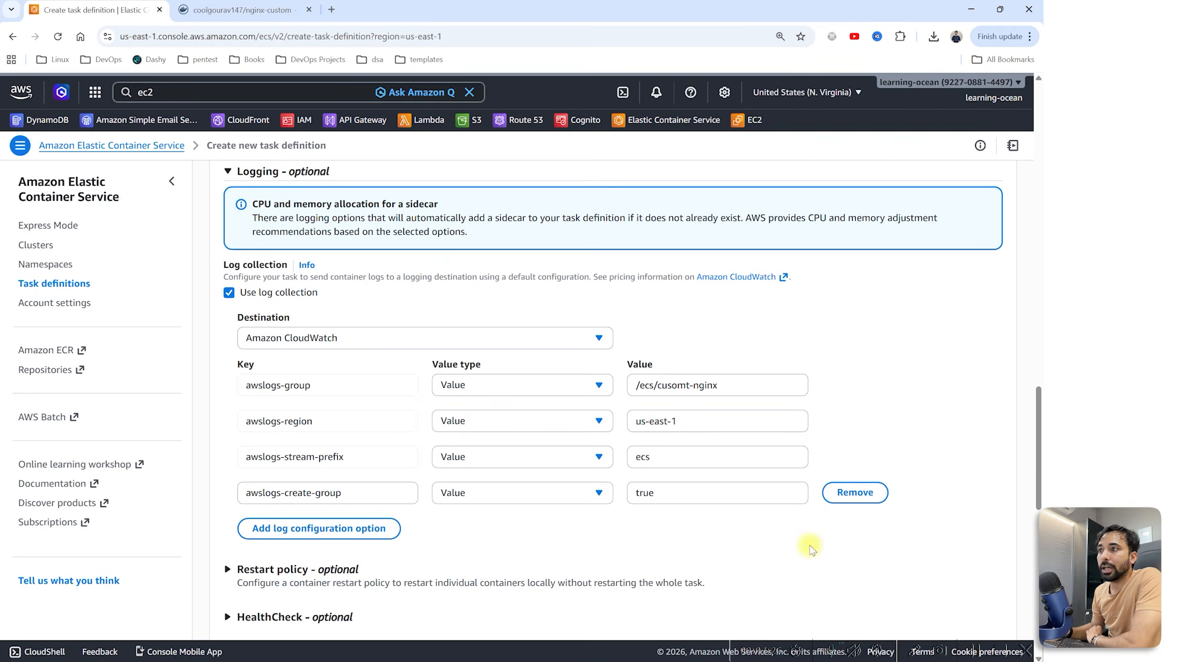
scroll(402, 449, "down", 6)
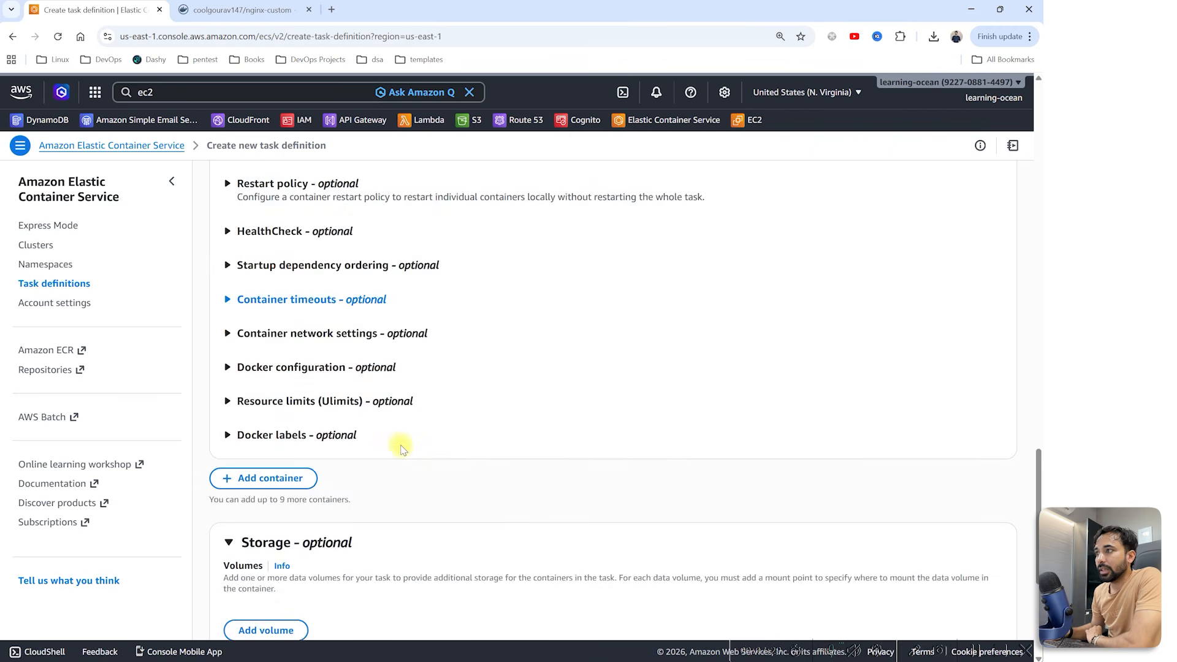
scroll(401, 449, "down", 5)
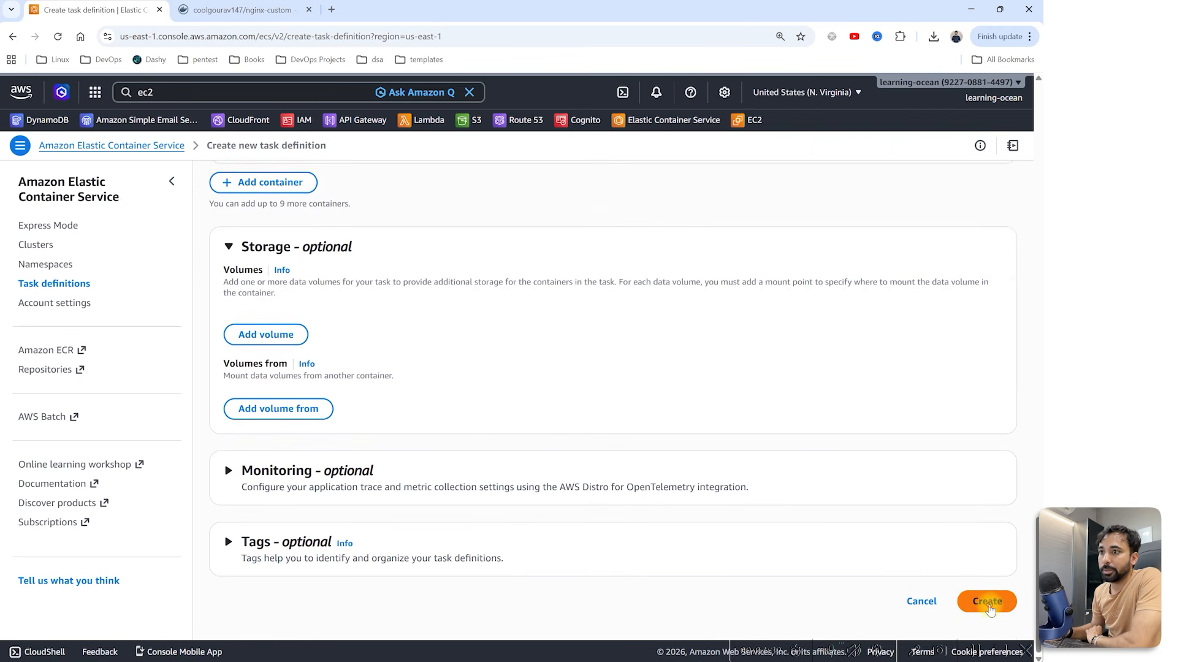
Step: Create the cusomt-nginx task definition, producing revision cusomt-nginx:1
left_click(988, 604)
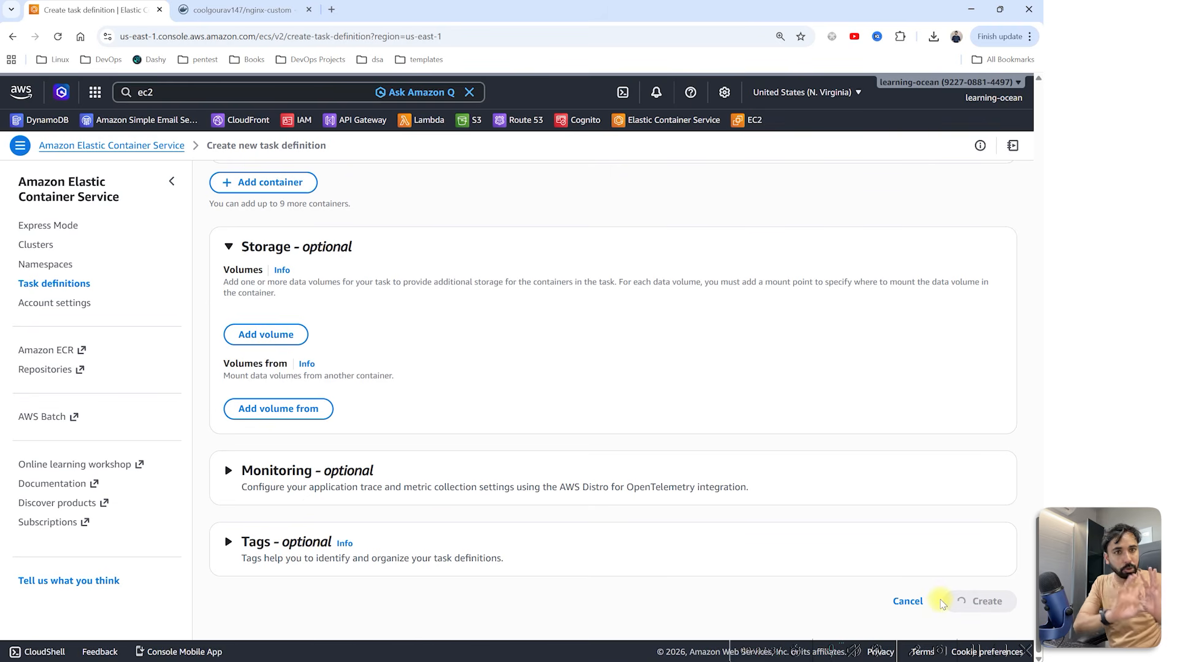
scroll(859, 467, "up", 20)
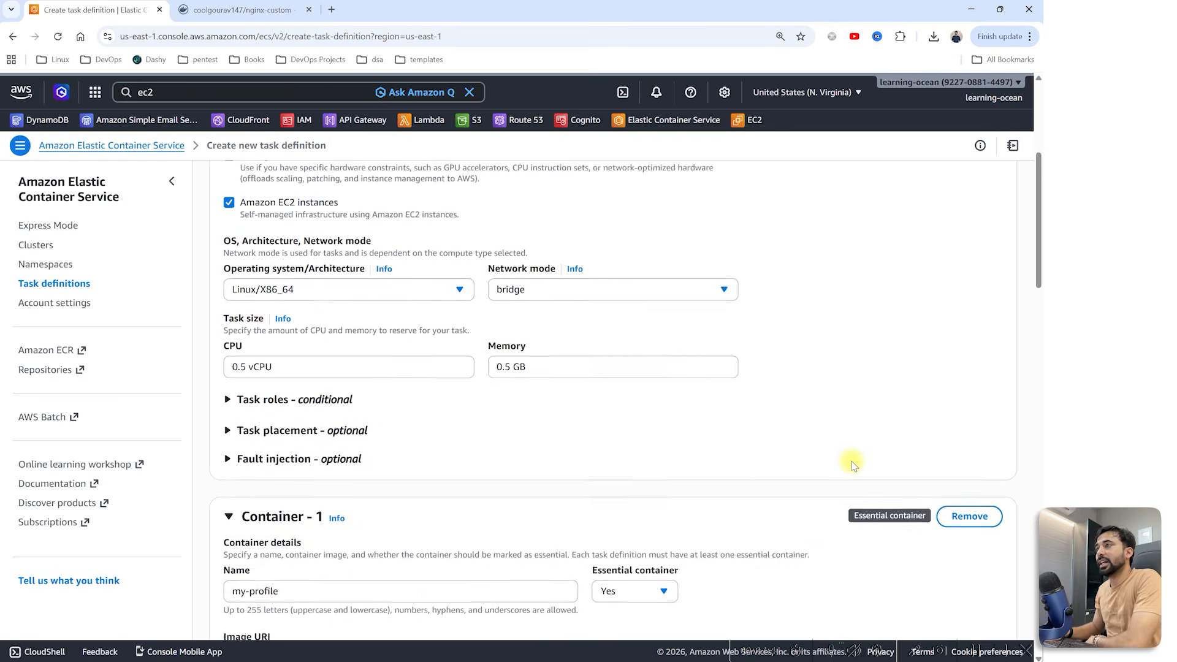
scroll(600, 384, "up", 3)
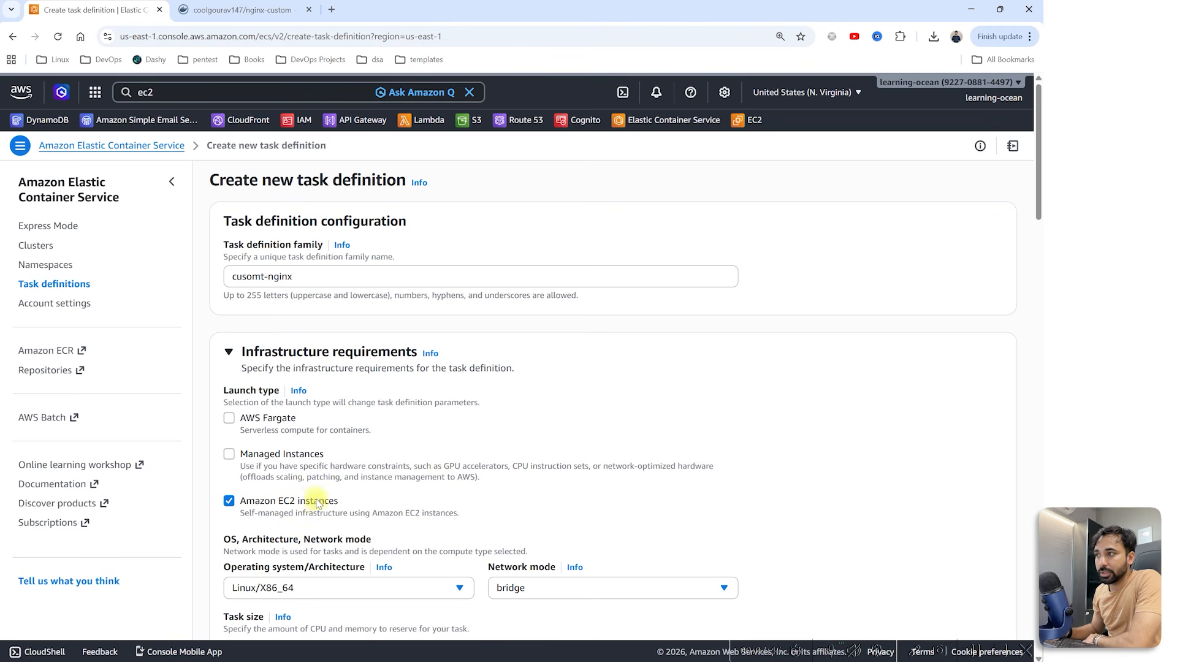
scroll(319, 490, "down", 10)
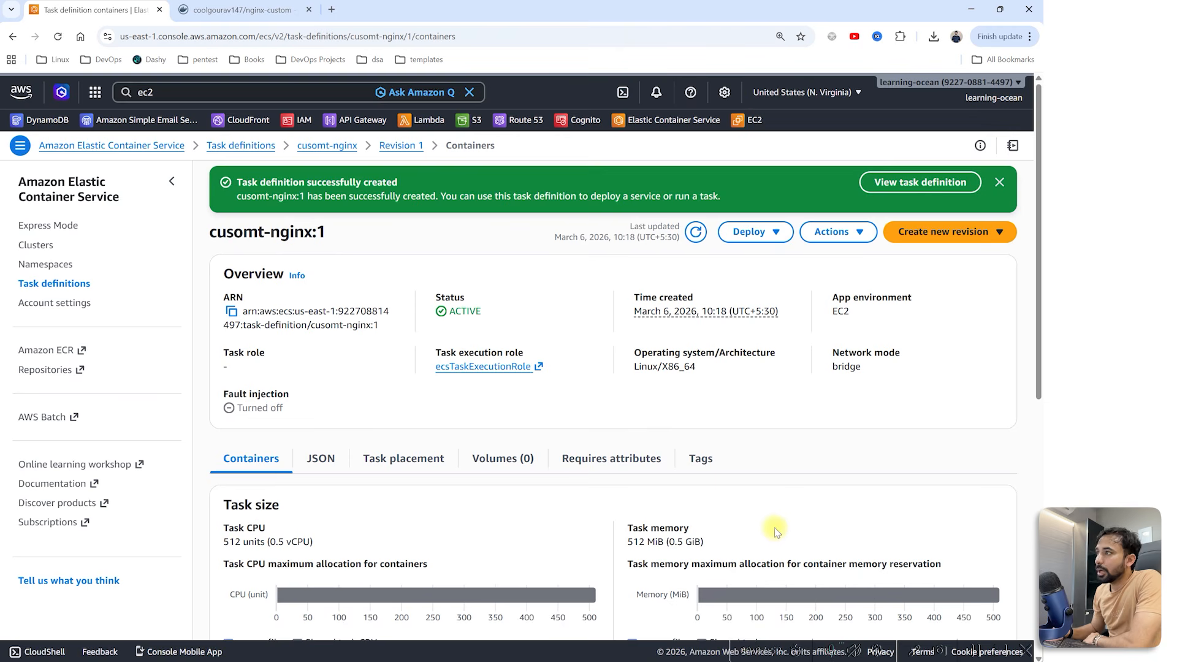
Step: Open a Run new task form from the gaurav-youtube-demo cluster's Tasks tab
left_click(46, 249)
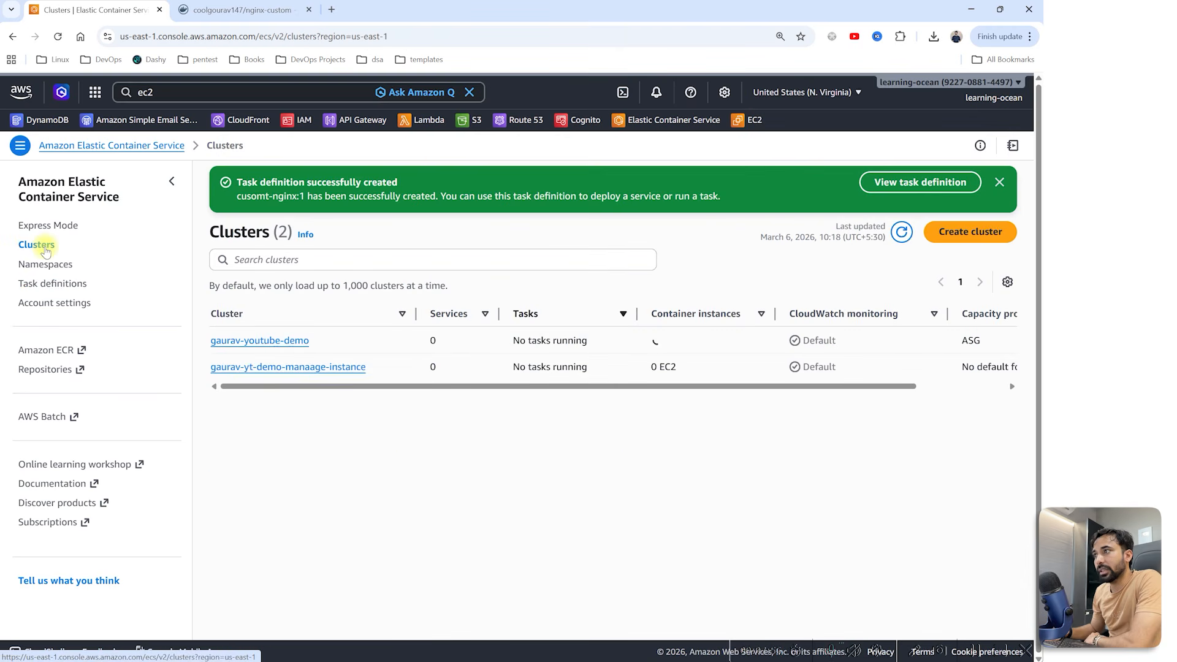
left_click(280, 341)
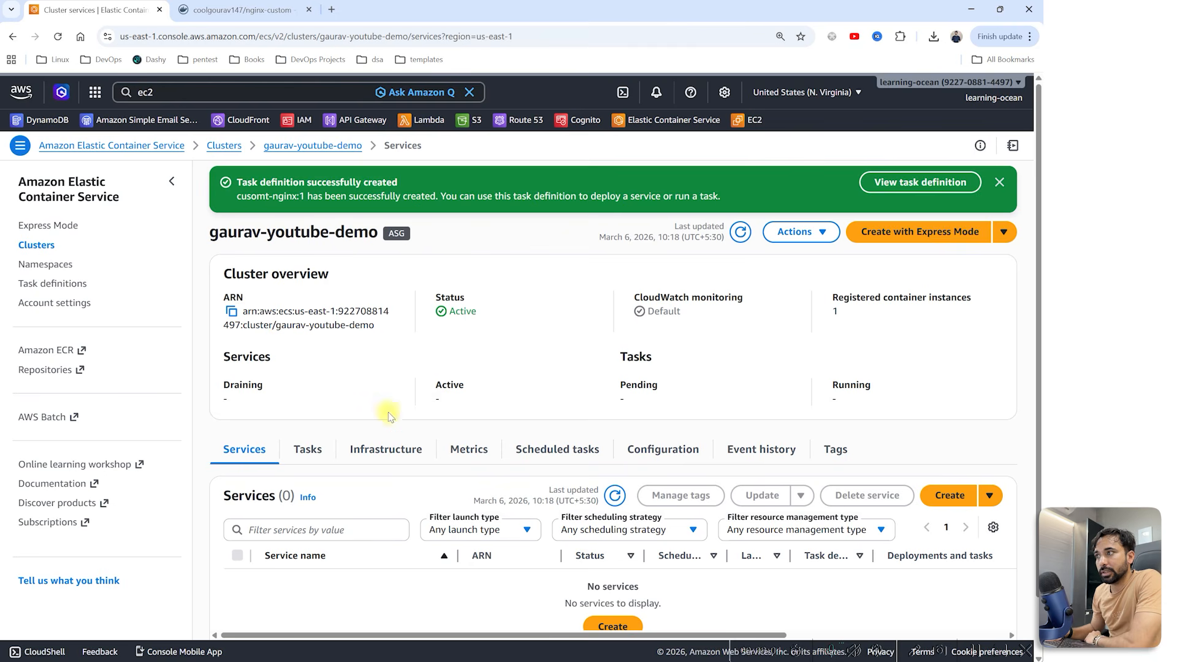
left_click(316, 451)
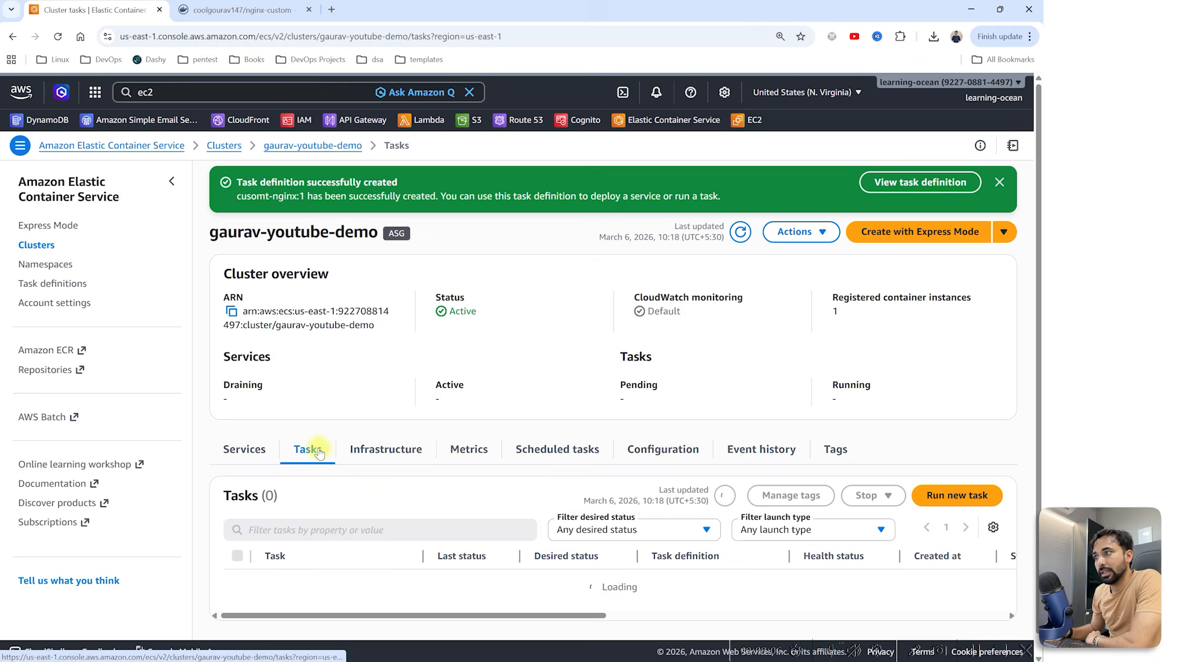
left_click(947, 496)
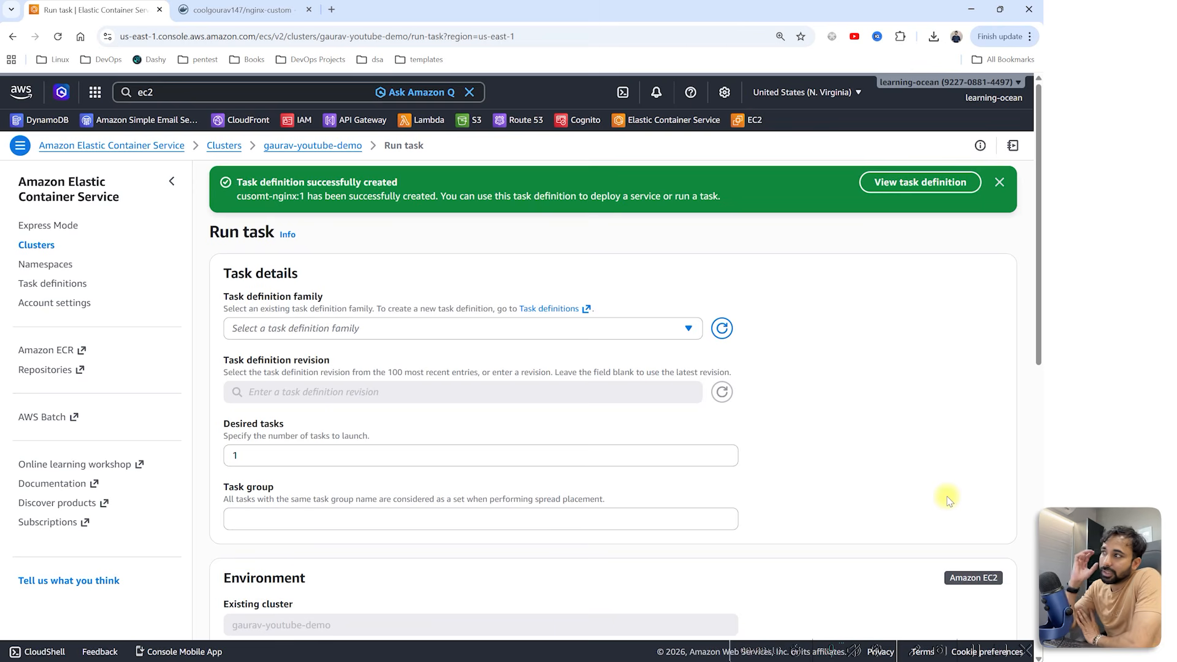
Step: Choose the cusomt-nginx task definition family at revision 1
left_click(559, 326)
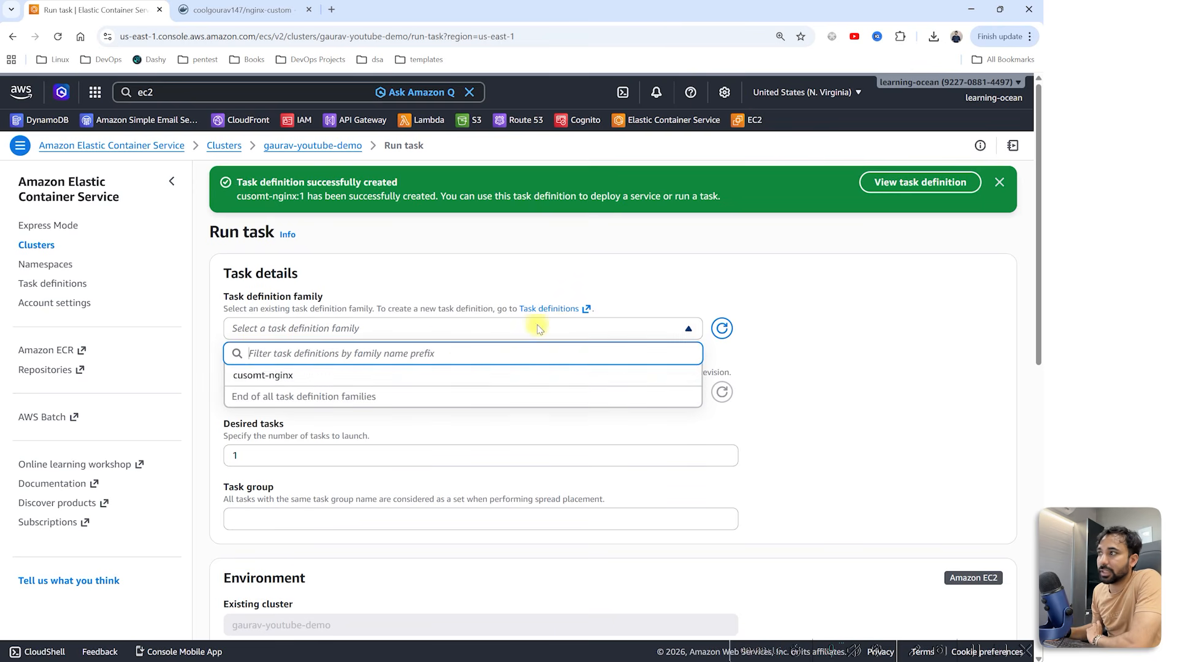
left_click(260, 376)
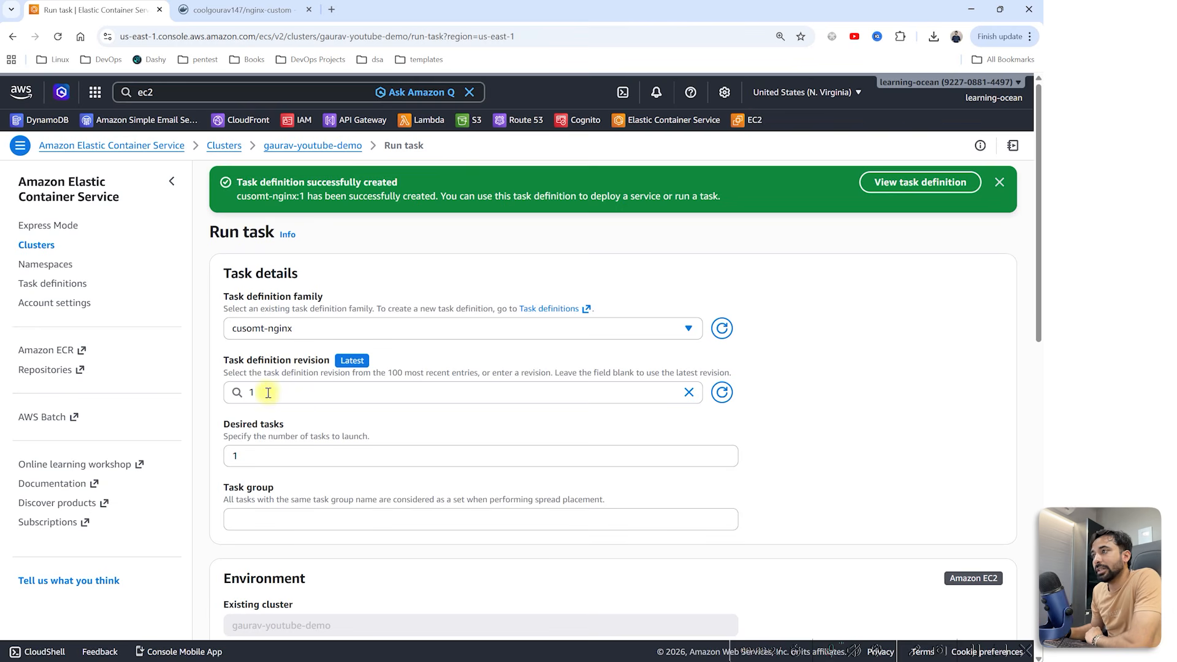
double_click(260, 455)
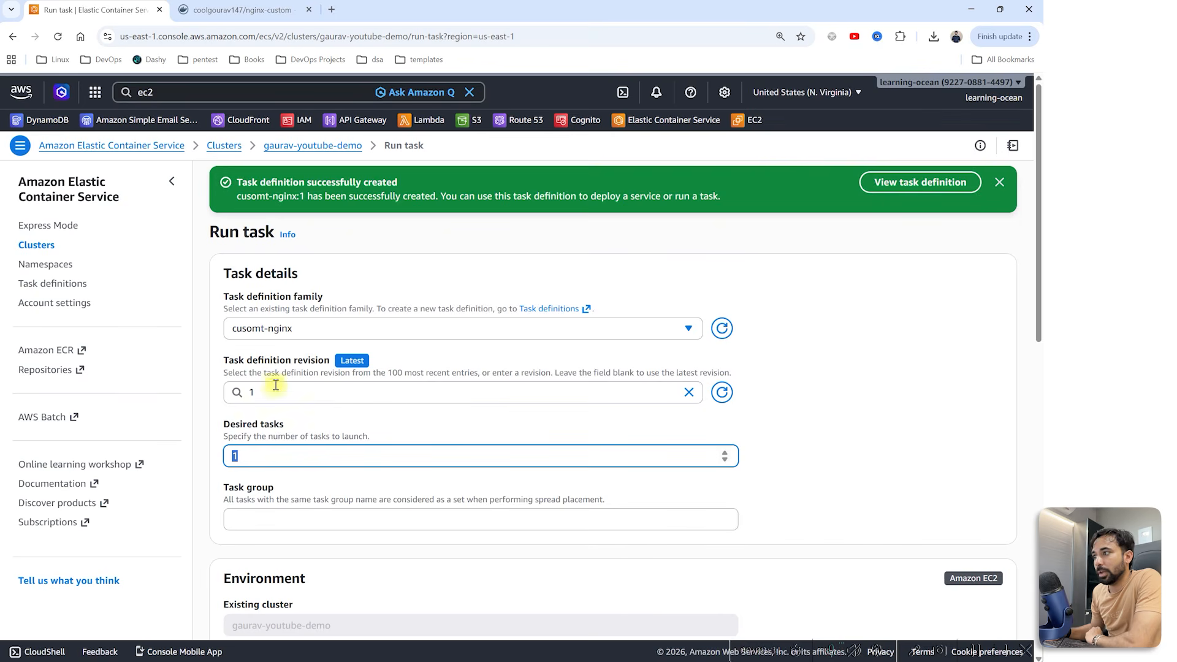
left_click(270, 328)
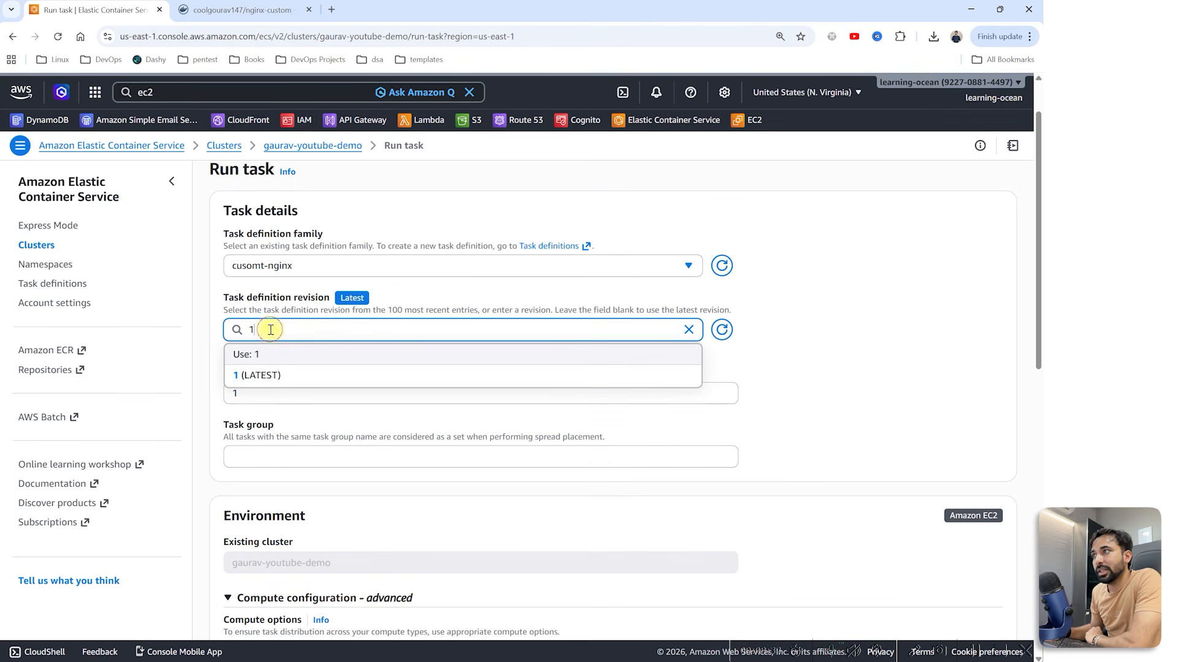
left_click(263, 353)
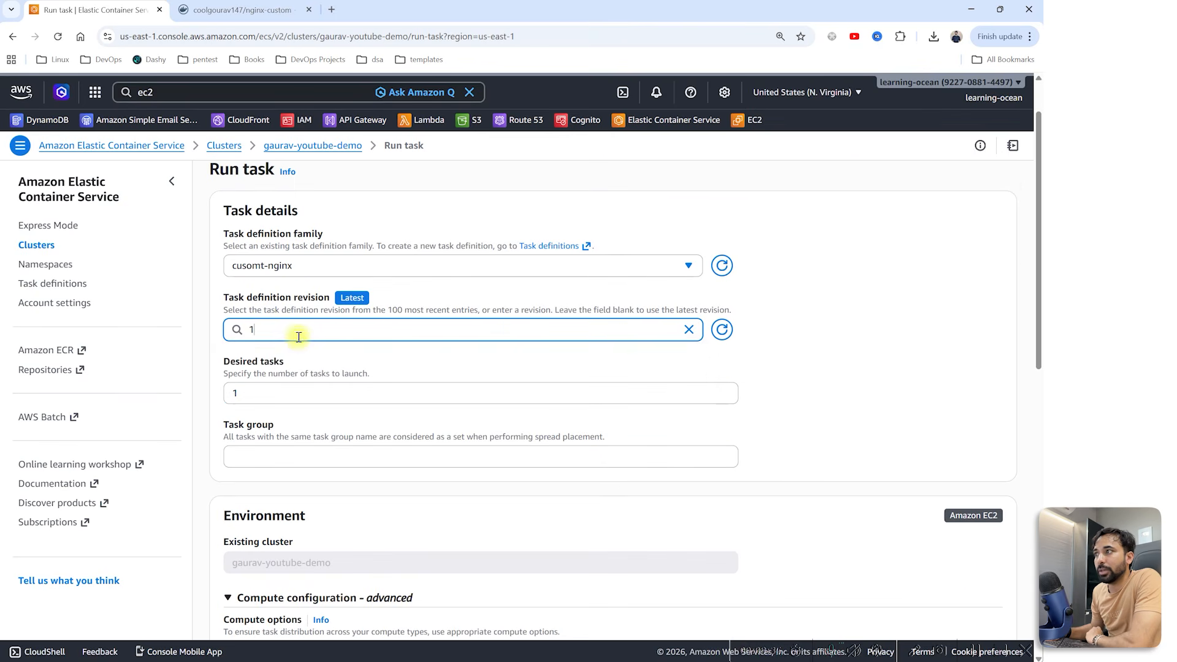
Step: Try the EXTERNAL launch type, then use the default capacity provider strategy and create the task
scroll(323, 373, "down", 3)
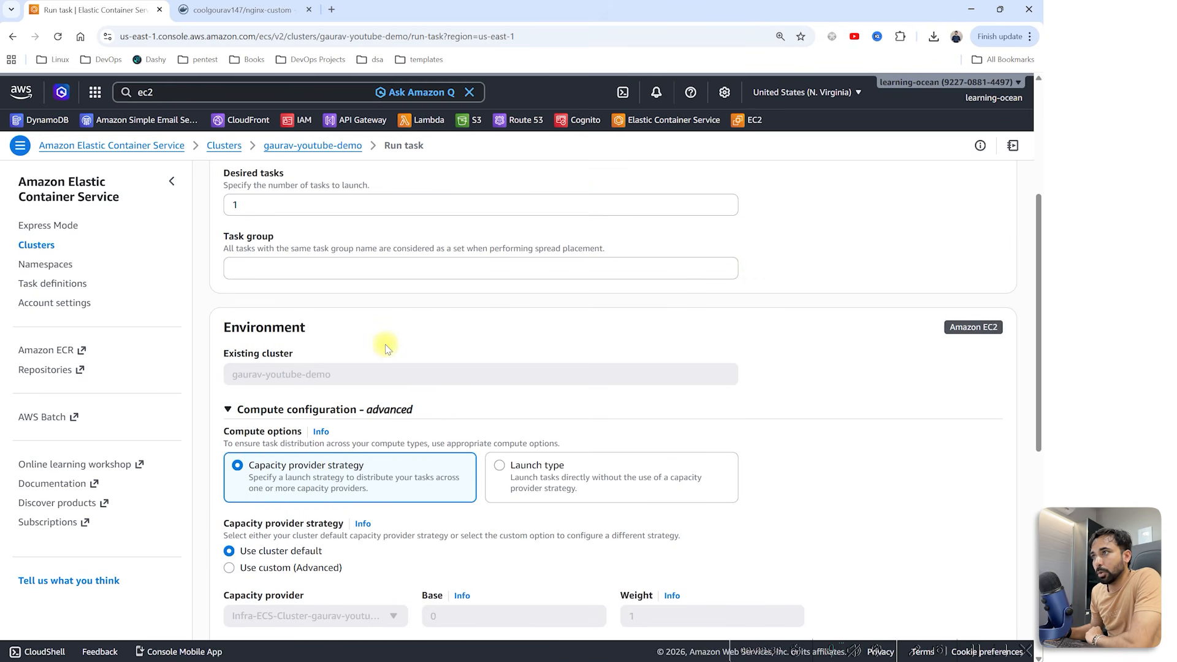
scroll(385, 348, "down", 2)
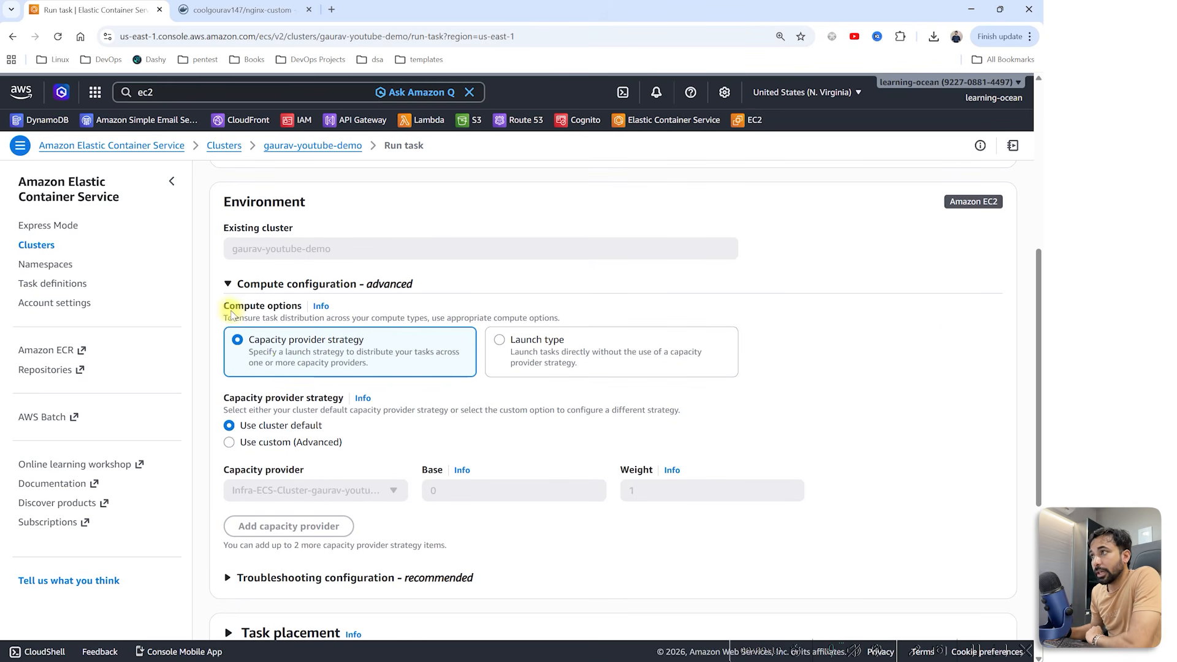
left_click_drag(230, 306, 292, 305)
left_click_drag(254, 339, 381, 342)
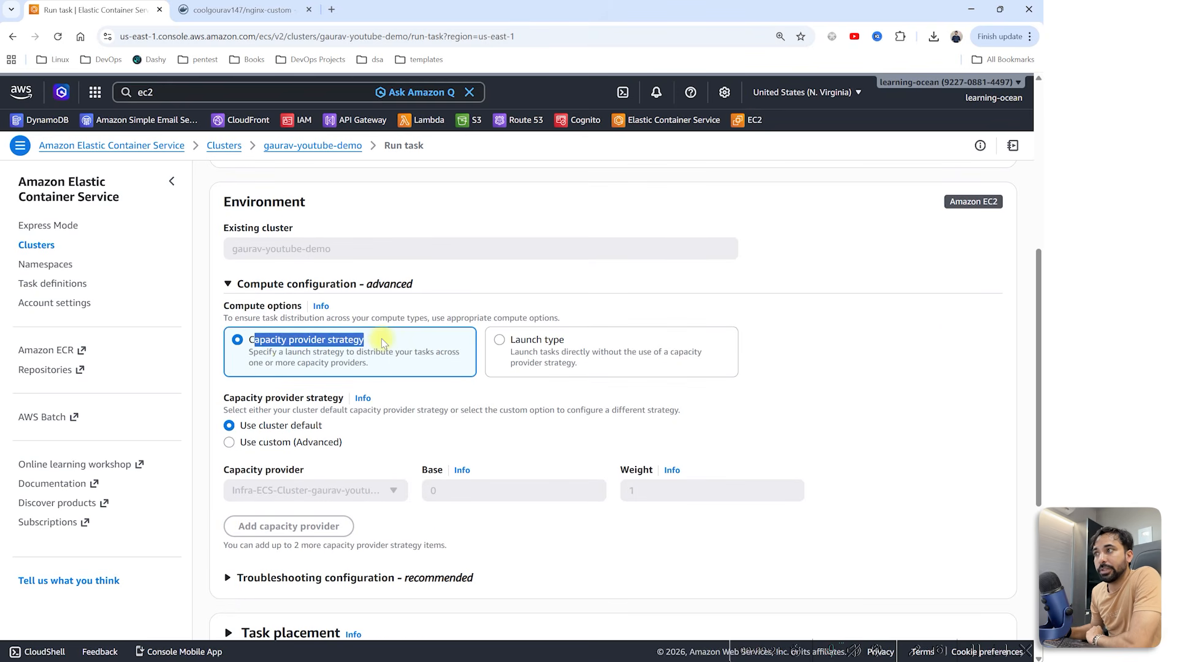
left_click(501, 343)
left_click_drag(229, 397, 281, 399)
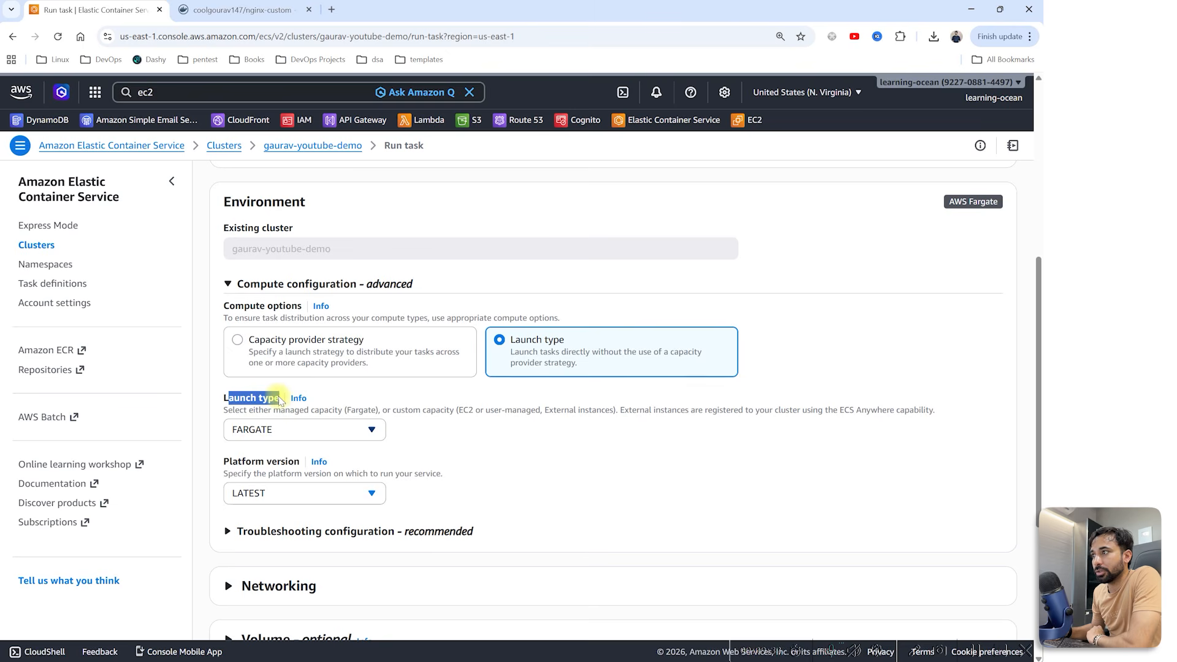
left_click(287, 428)
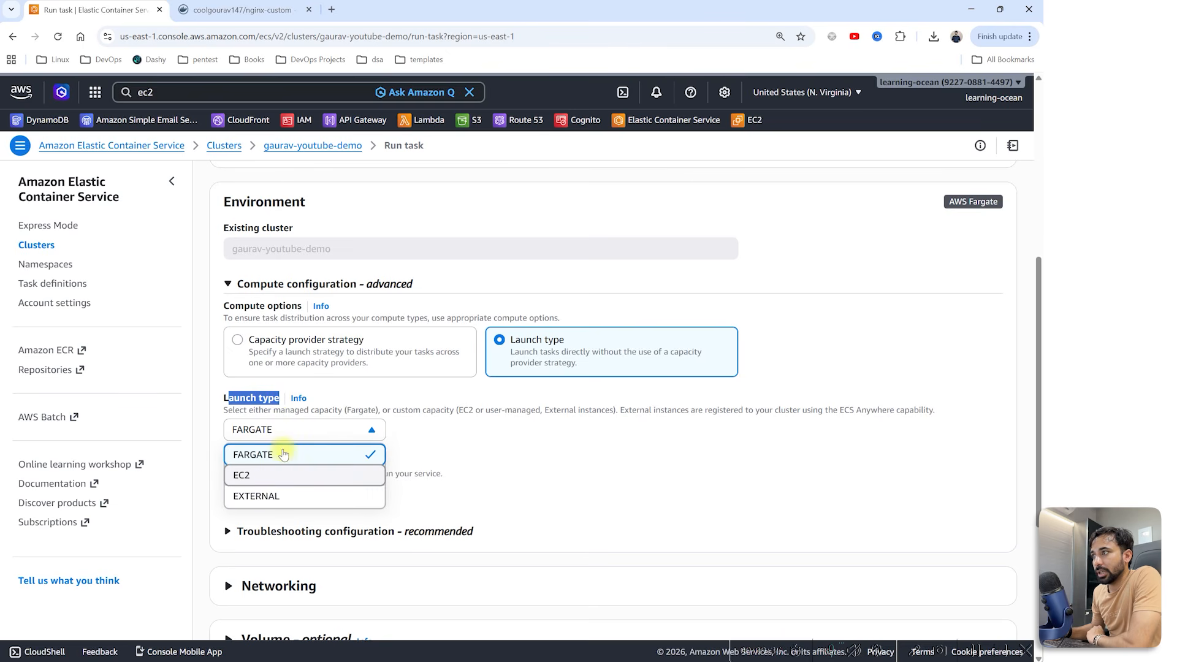
left_click(256, 495)
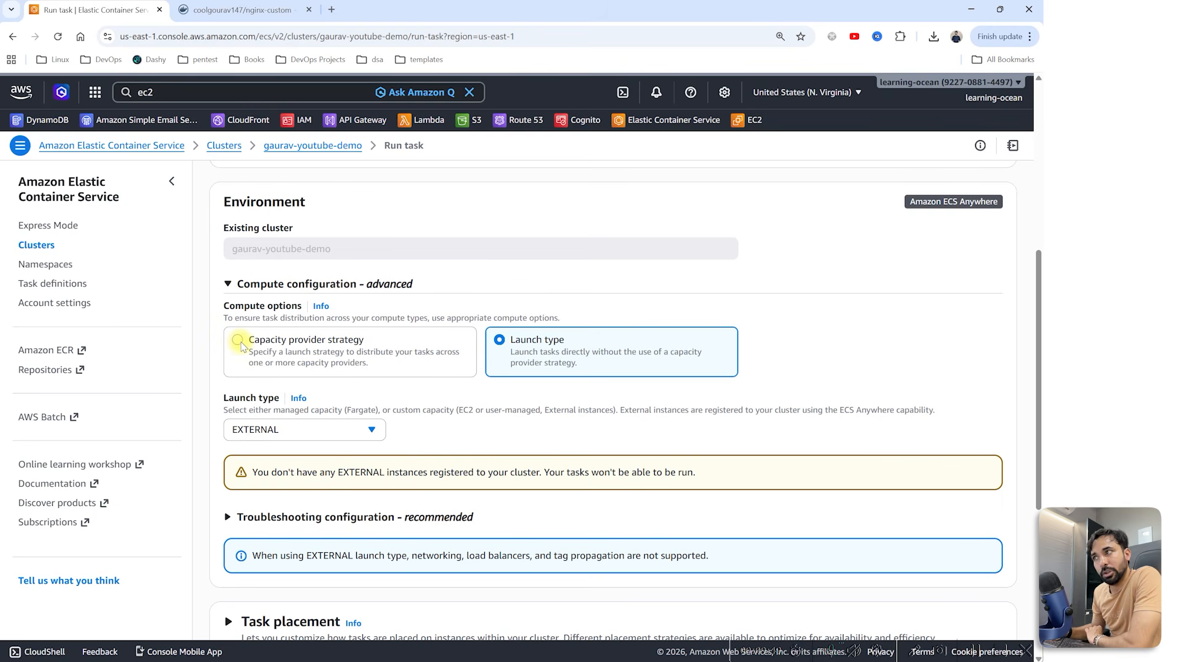
left_click(238, 340)
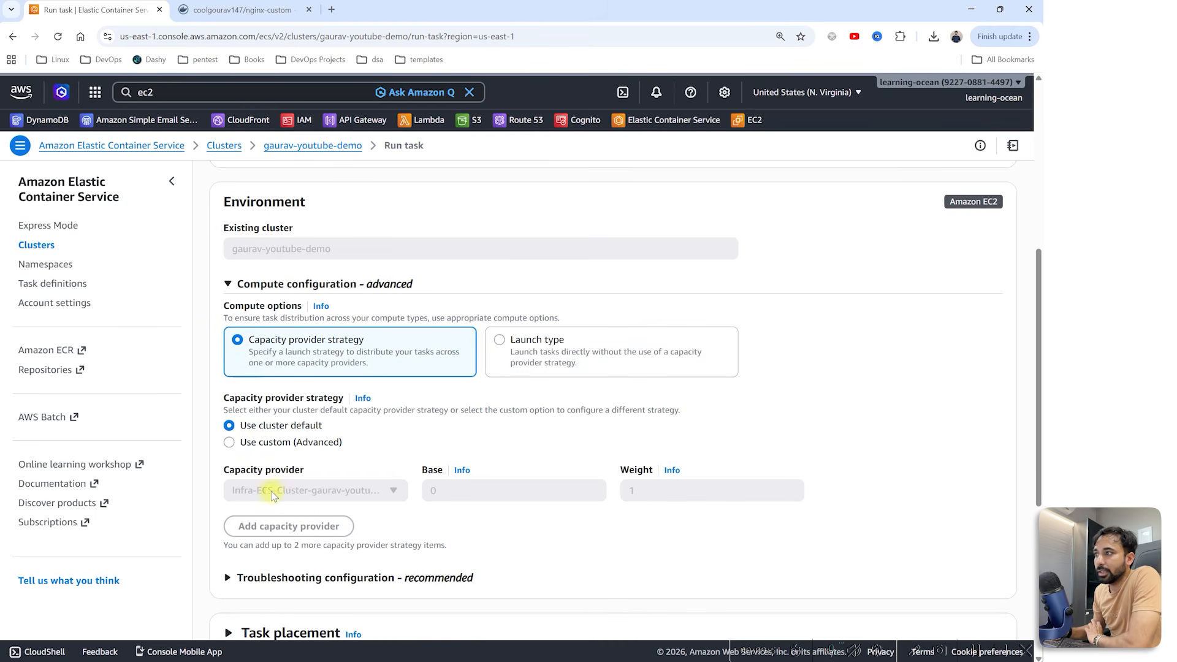
scroll(436, 494, "down", 5)
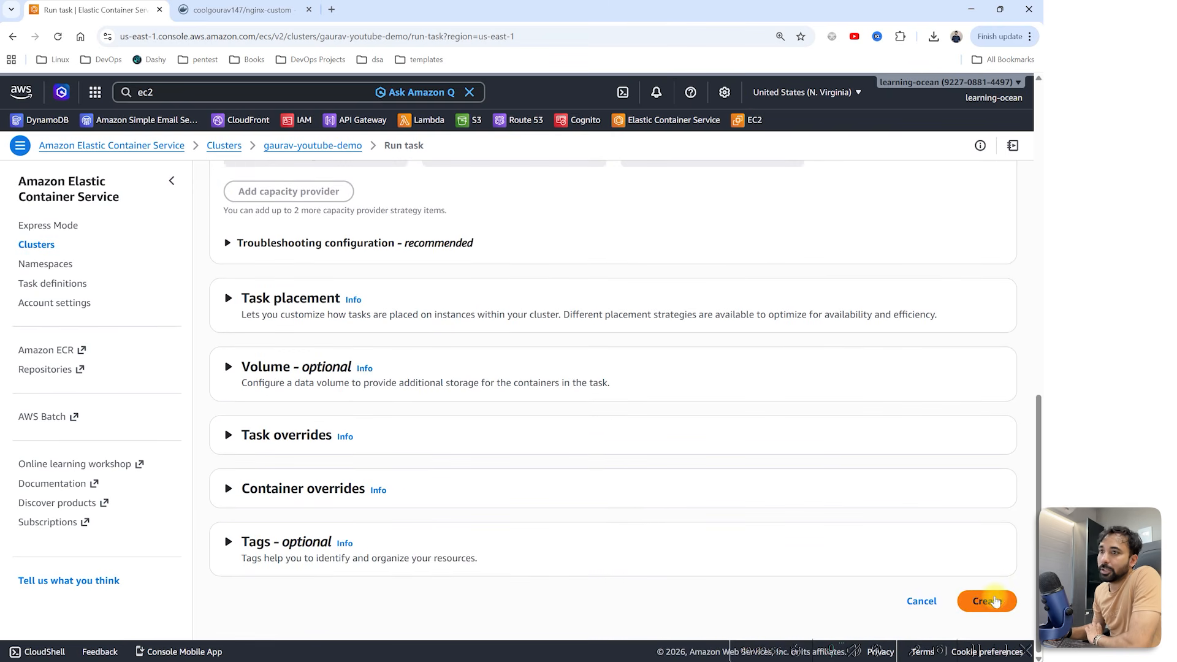
left_click(993, 601)
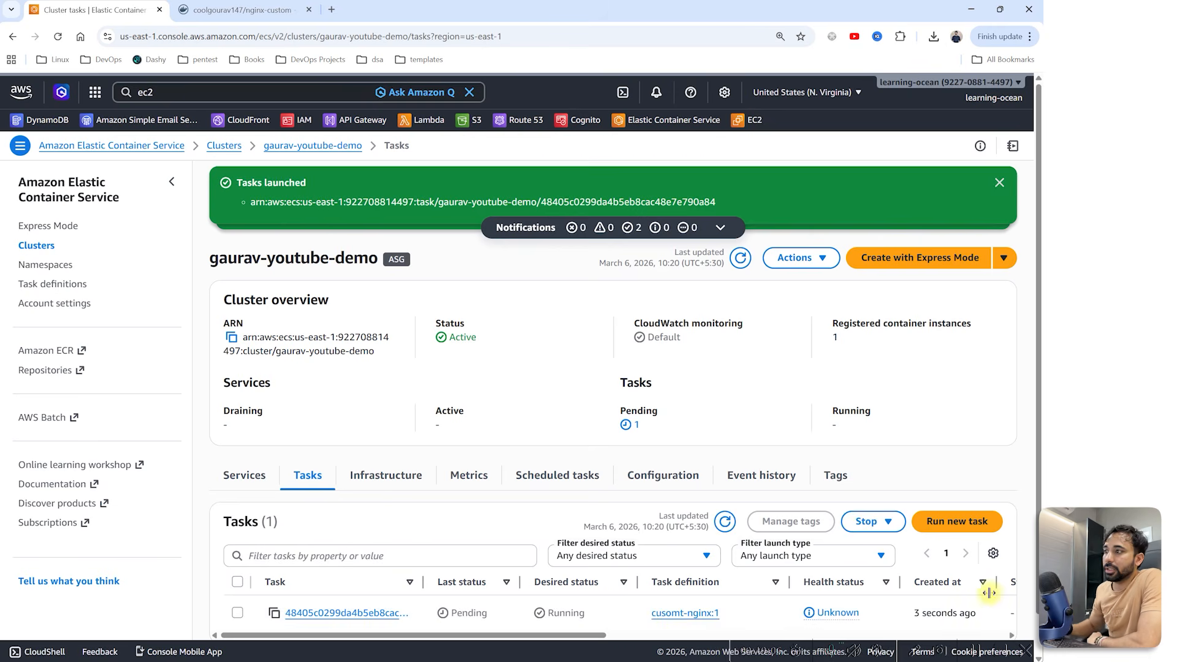
Step: Open the new task's details and select its public IP 3.95.222.205
scroll(913, 590, "down", 1)
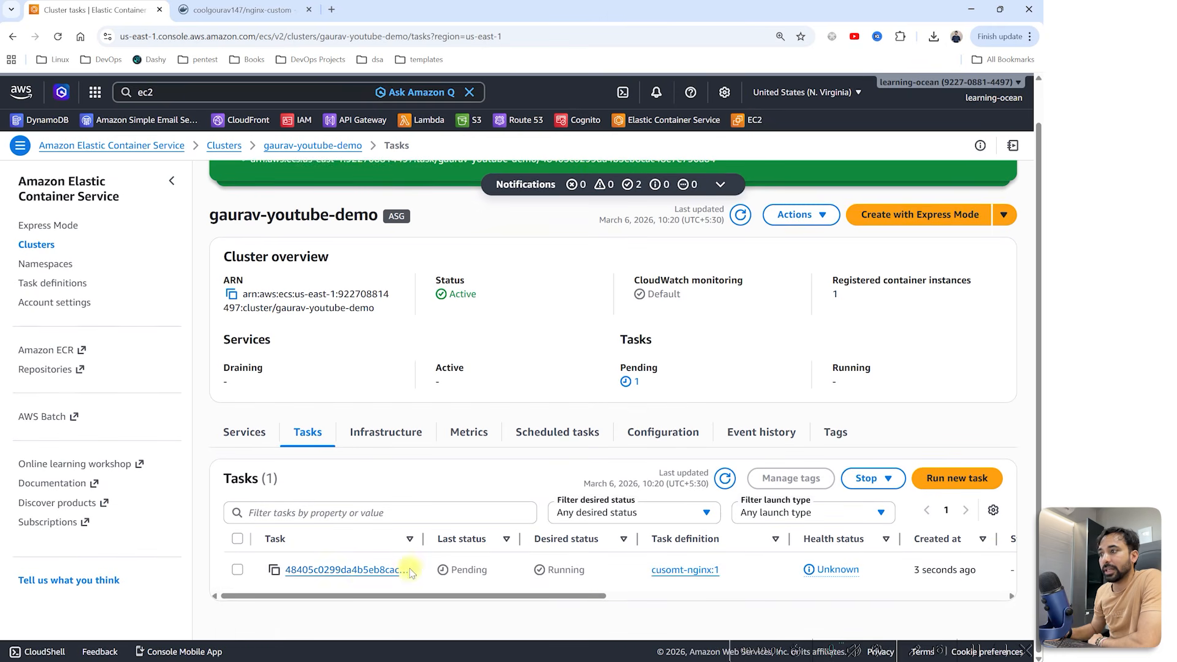
left_click(362, 571)
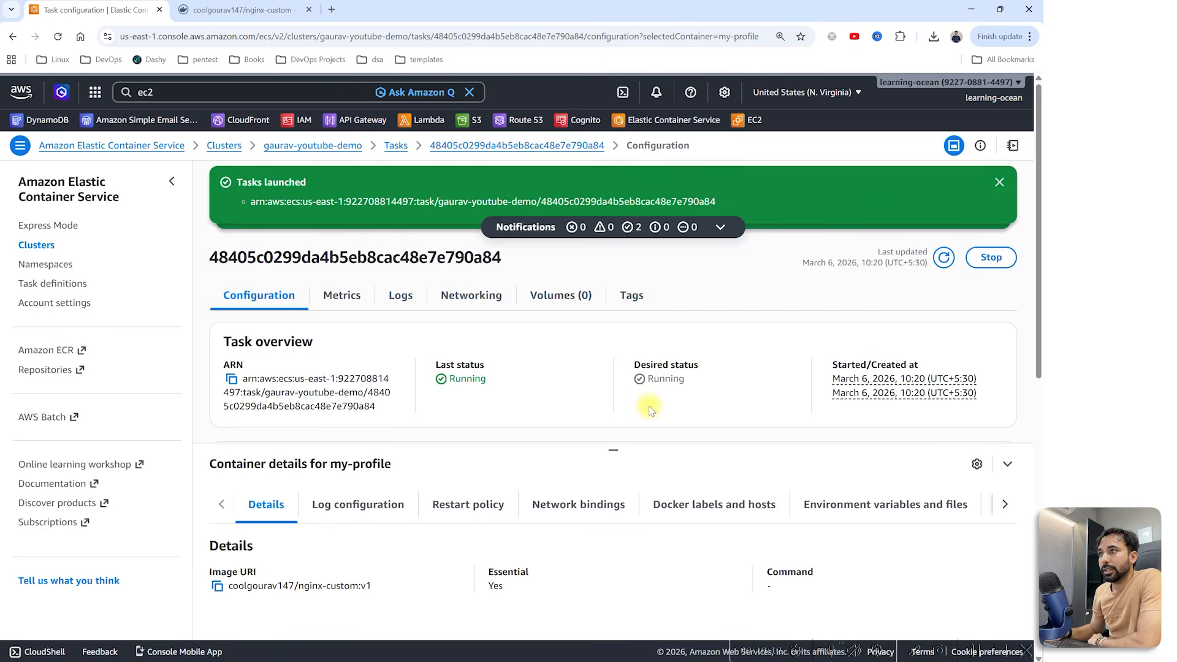
scroll(651, 411, "down", 2)
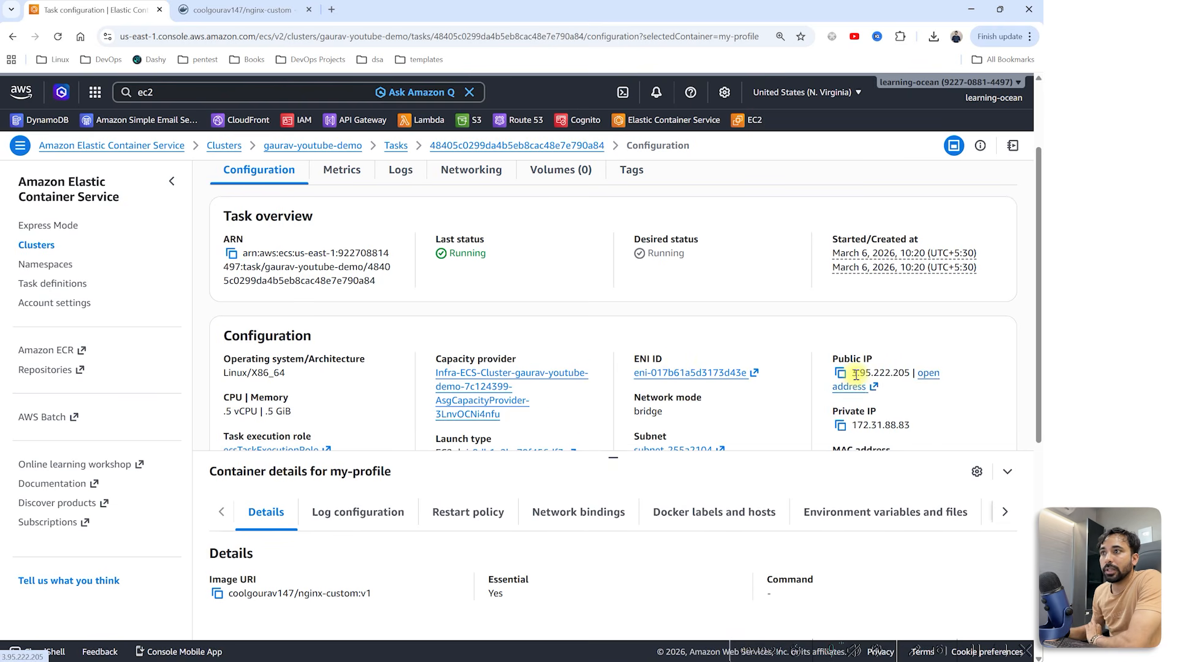
left_click_drag(851, 374, 911, 373)
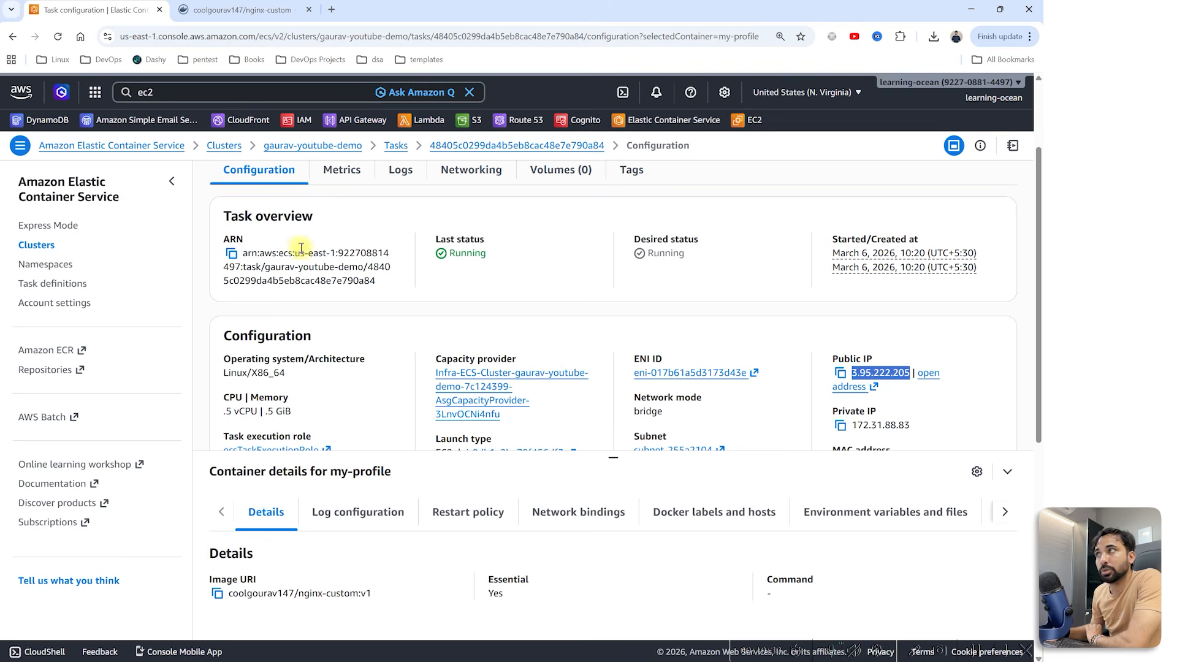
Step: Open EC2 Instances in a new tab and check the ECS instance's public IPv4 address
left_click(195, 92)
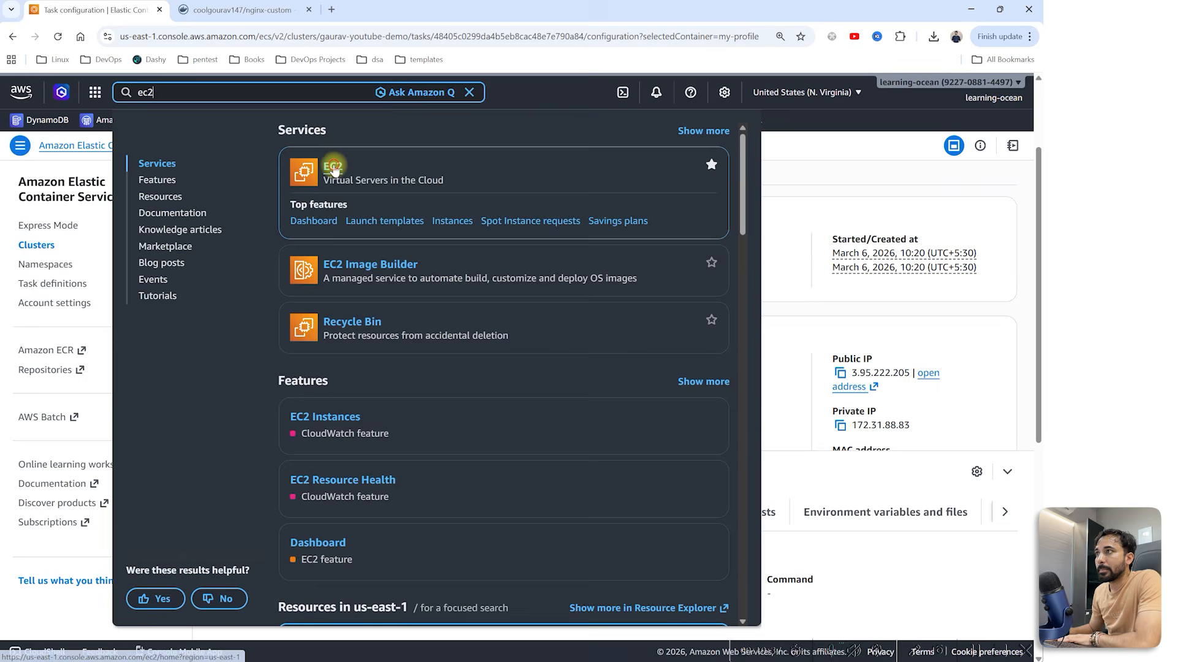
left_click(333, 164, "ctrl")
left_click(217, 9)
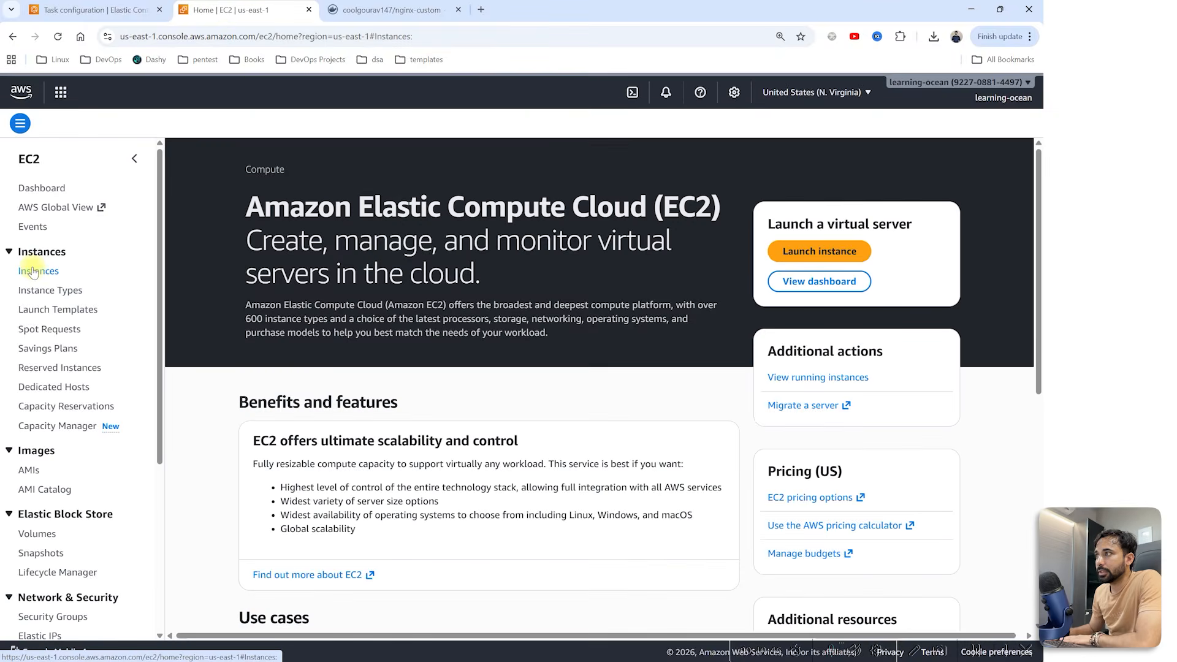
left_click(36, 270)
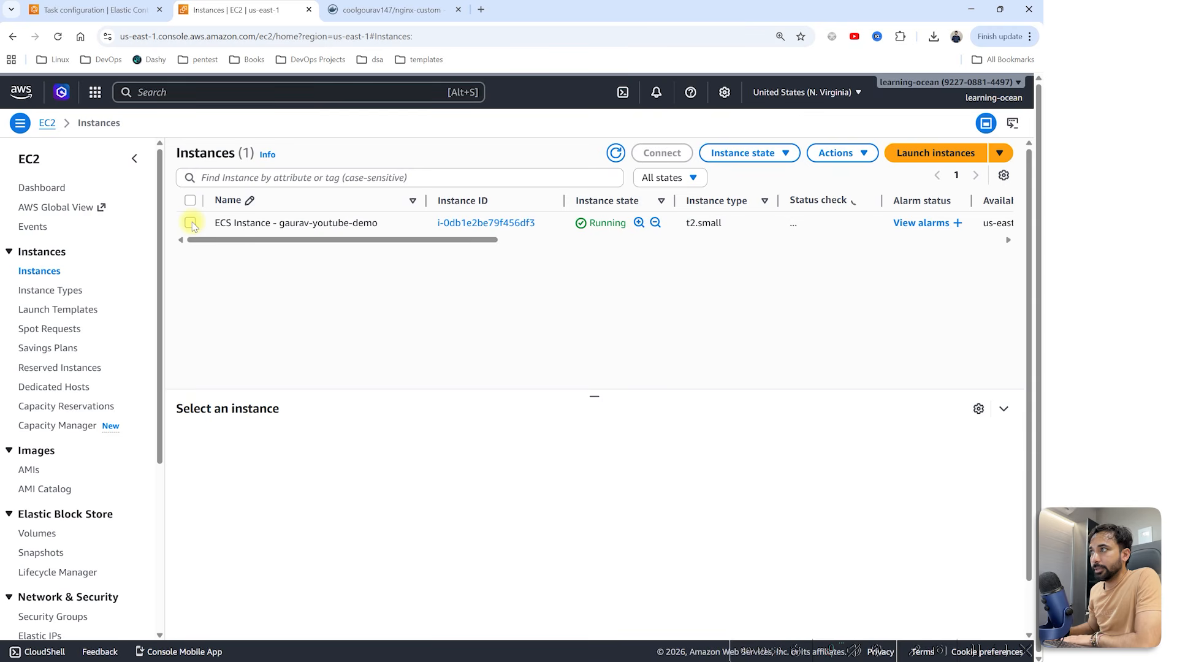
left_click(190, 222)
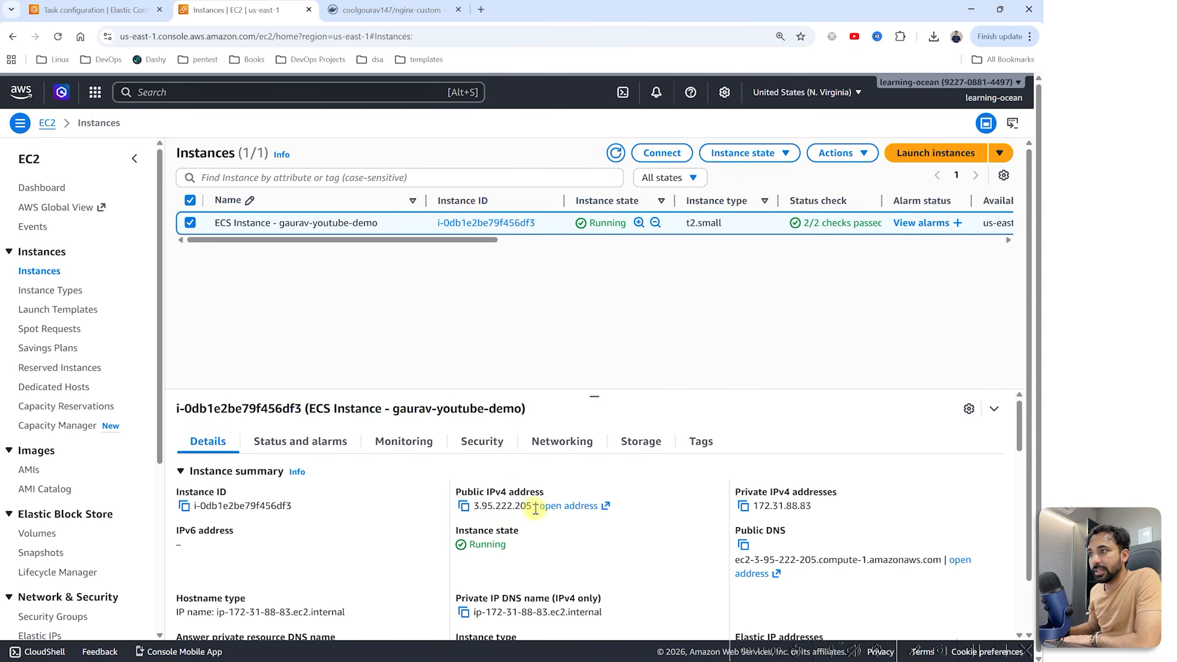
left_click_drag(536, 507, 496, 510)
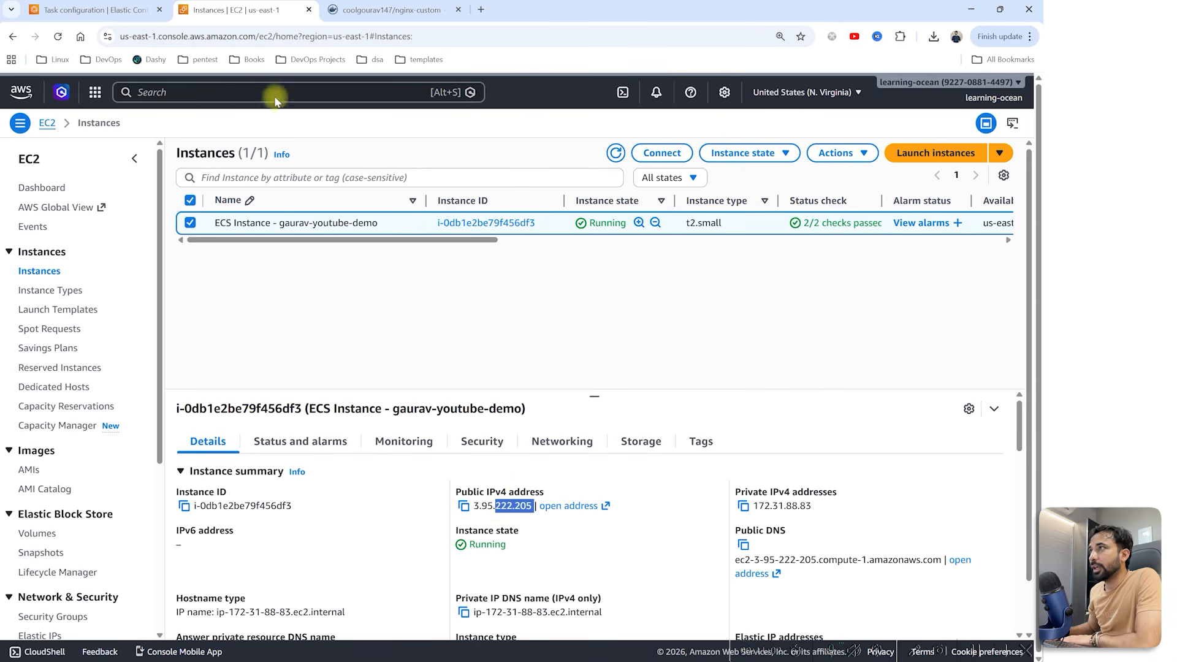
Step: Back on the ECS task, open its public address 3.95.222.205 in a new tab
left_click(98, 10)
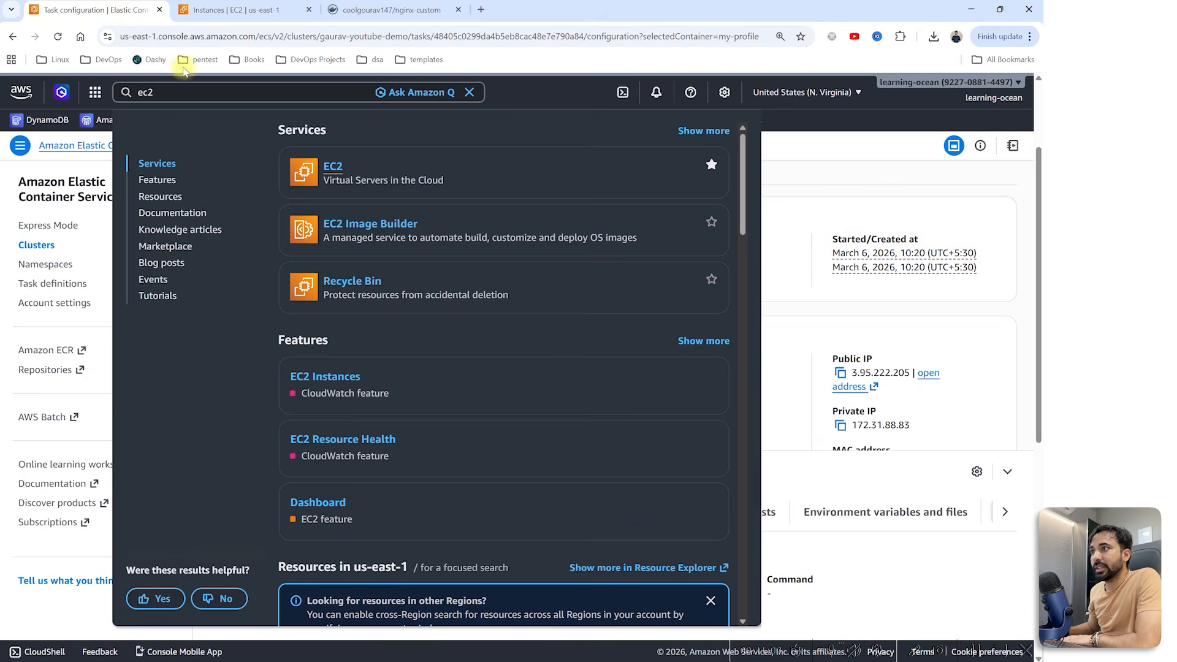
left_click(783, 313)
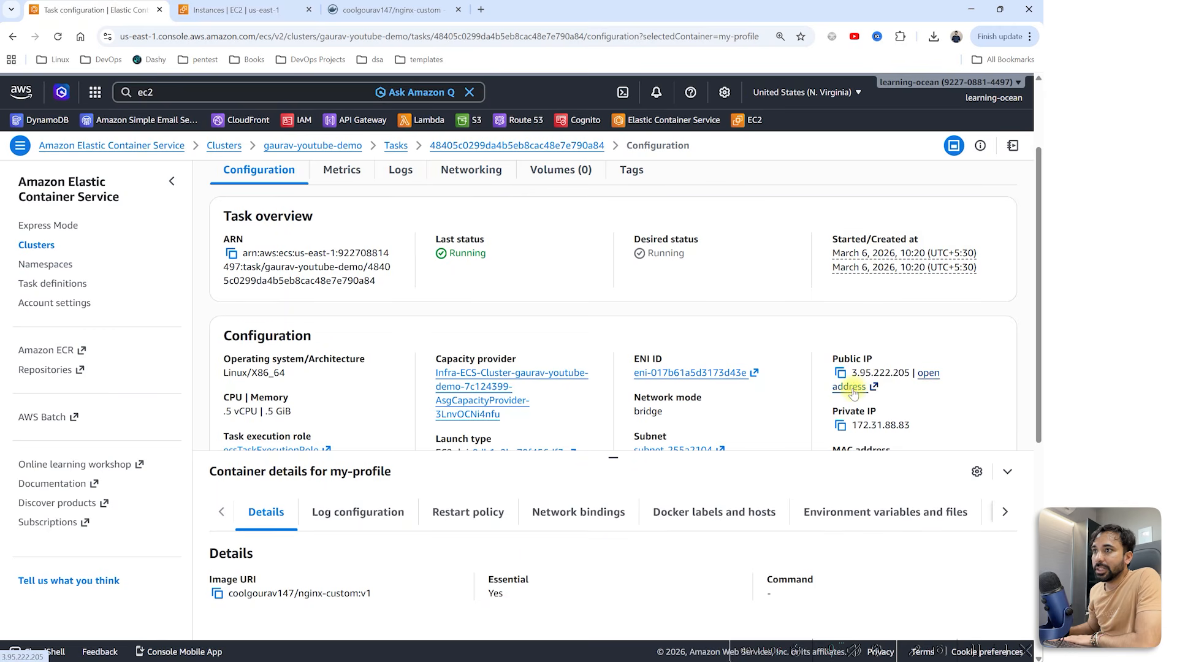
left_click(853, 387)
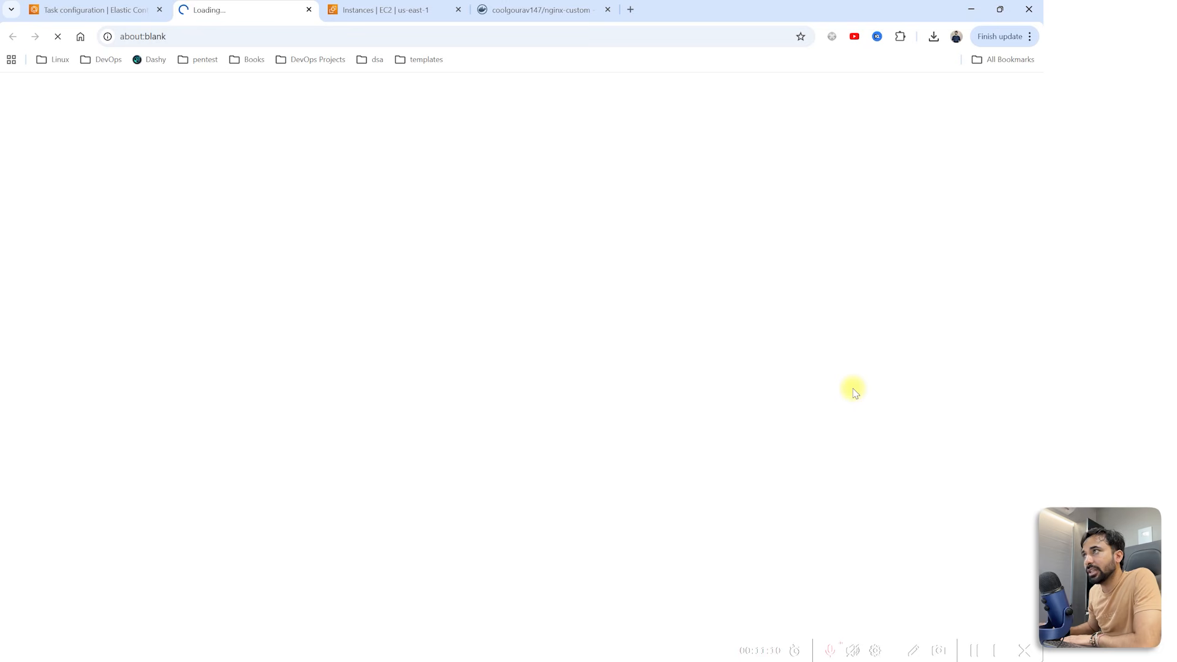
Step: Accept the insecure-connection warning and load 3.95.222.205:5000 to reach the User Profile Card-V1 page
left_click(146, 10)
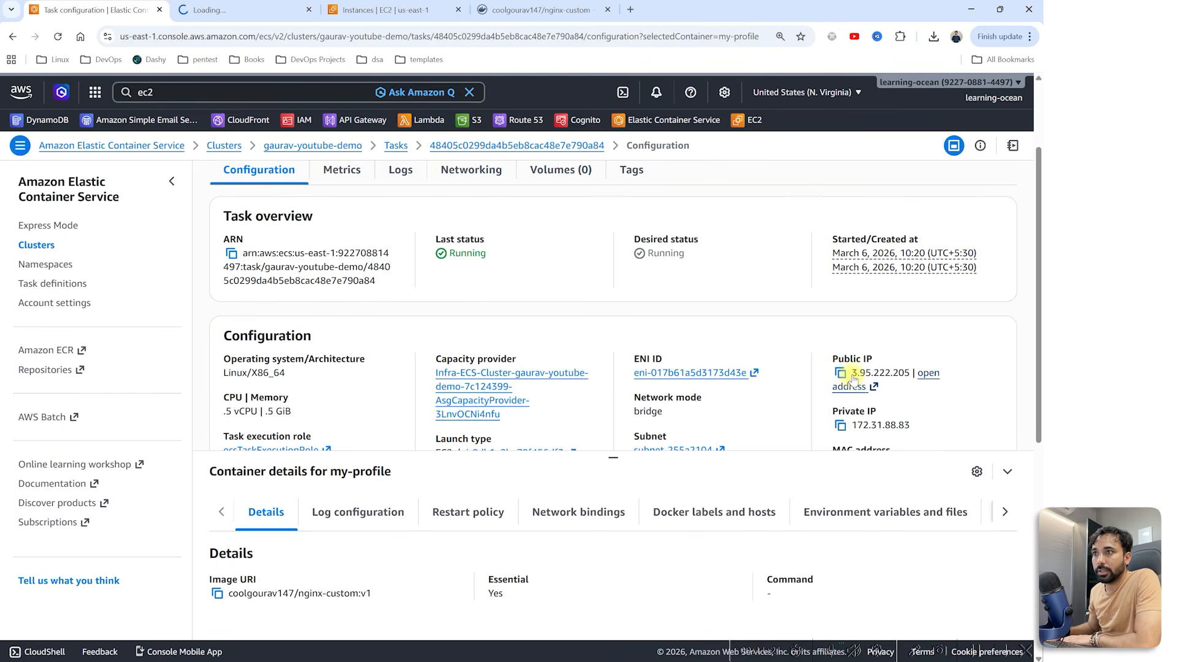
left_click(245, 11)
left_click(639, 108)
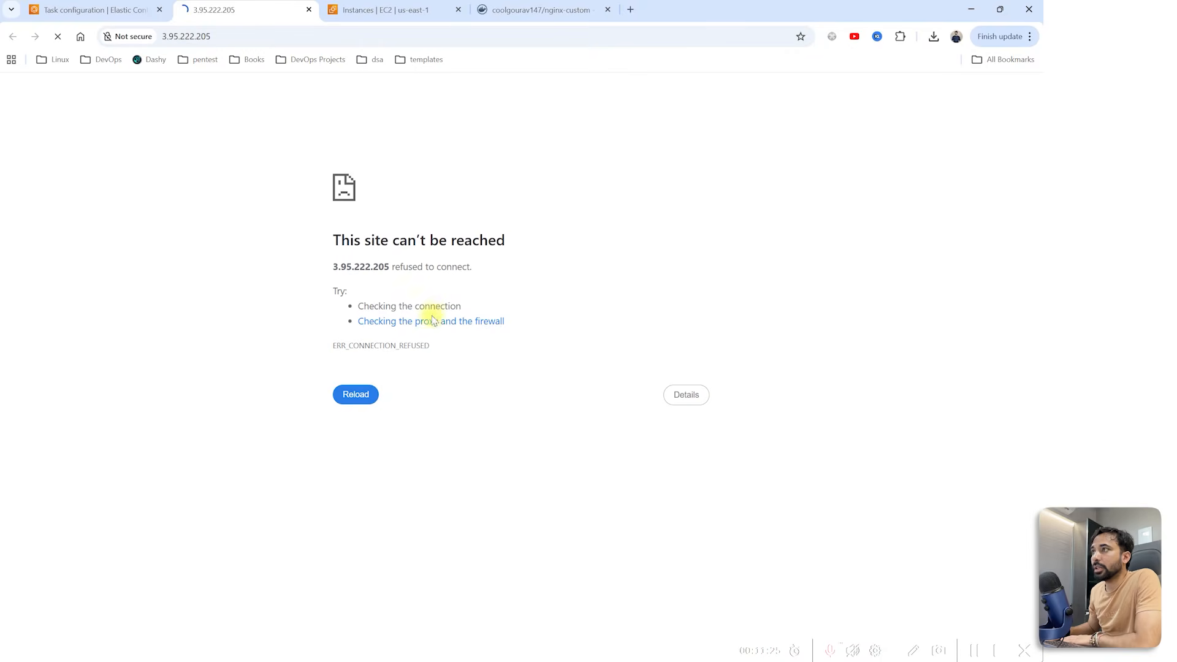
left_click(274, 44)
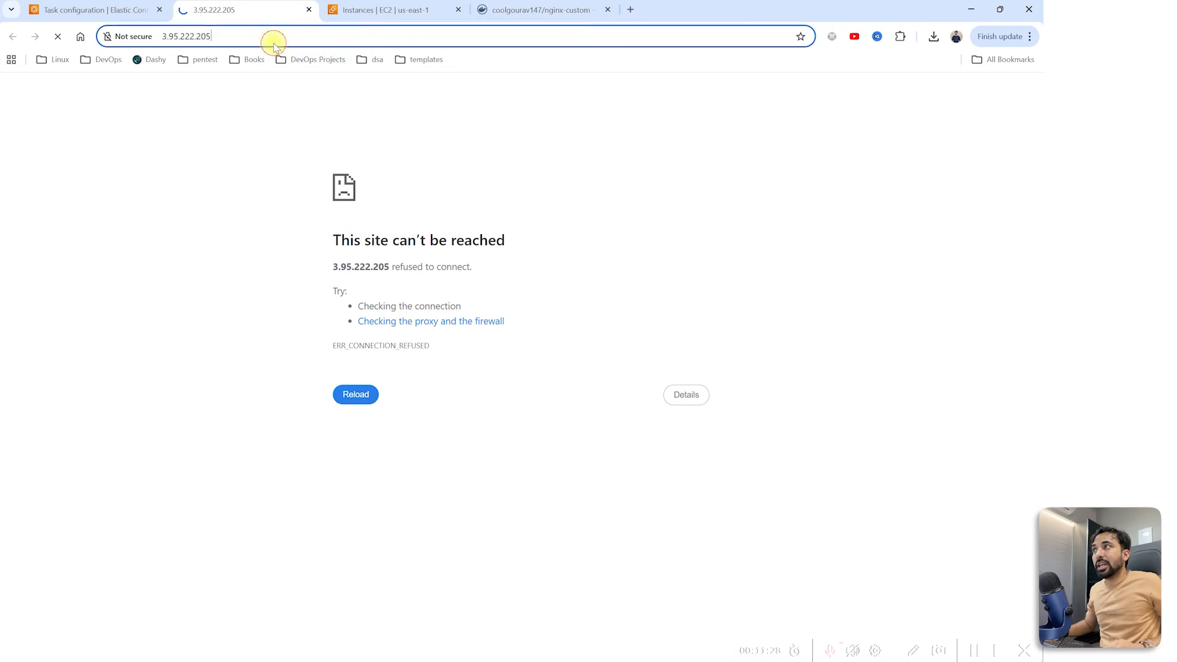
left_click(232, 43)
type(":5000")
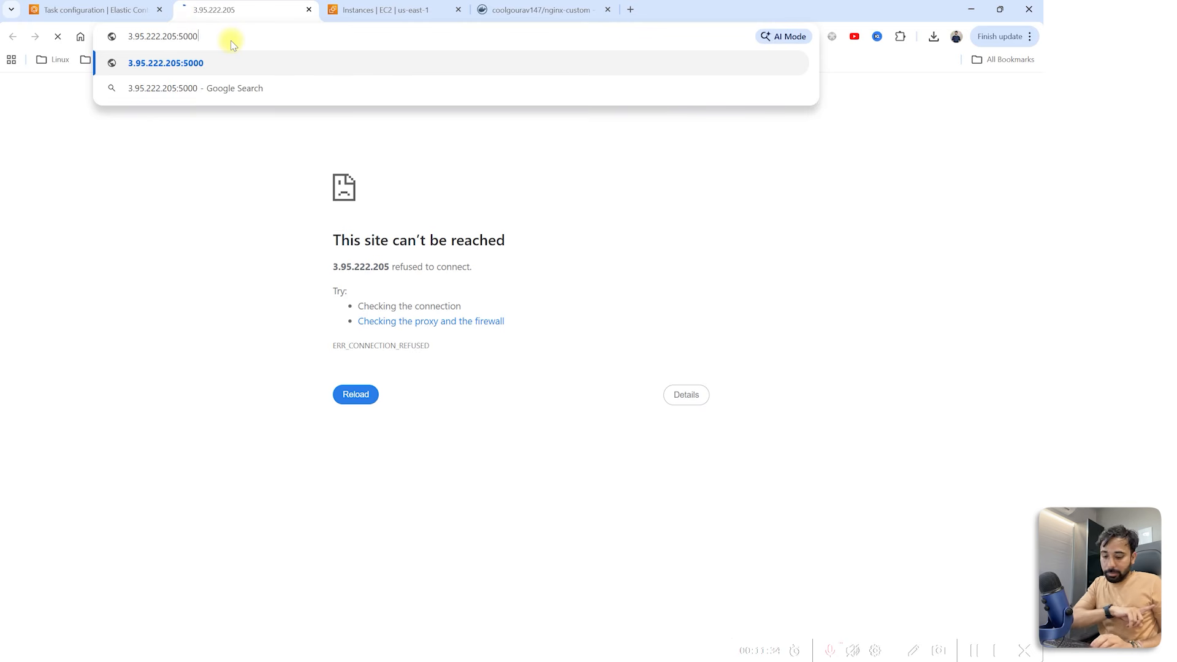
key("Return")
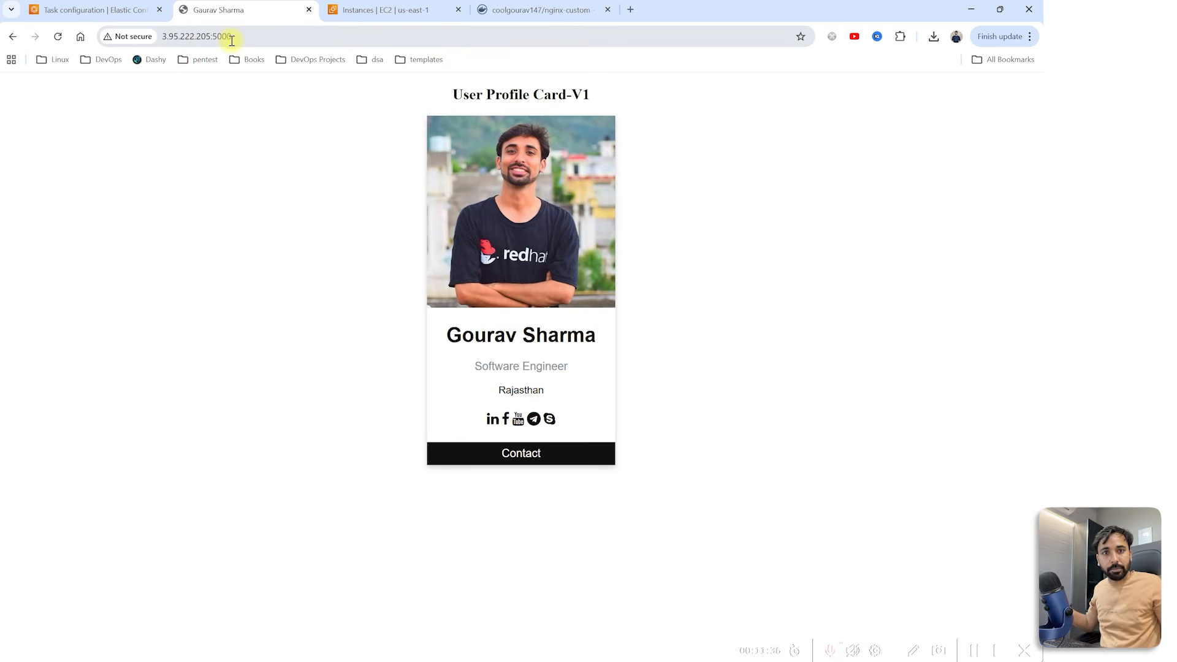
Step: Open the LinkedIn, Facebook, YouTube, Telegram and Skype links on the profile card
left_click(492, 421)
left_click(505, 419)
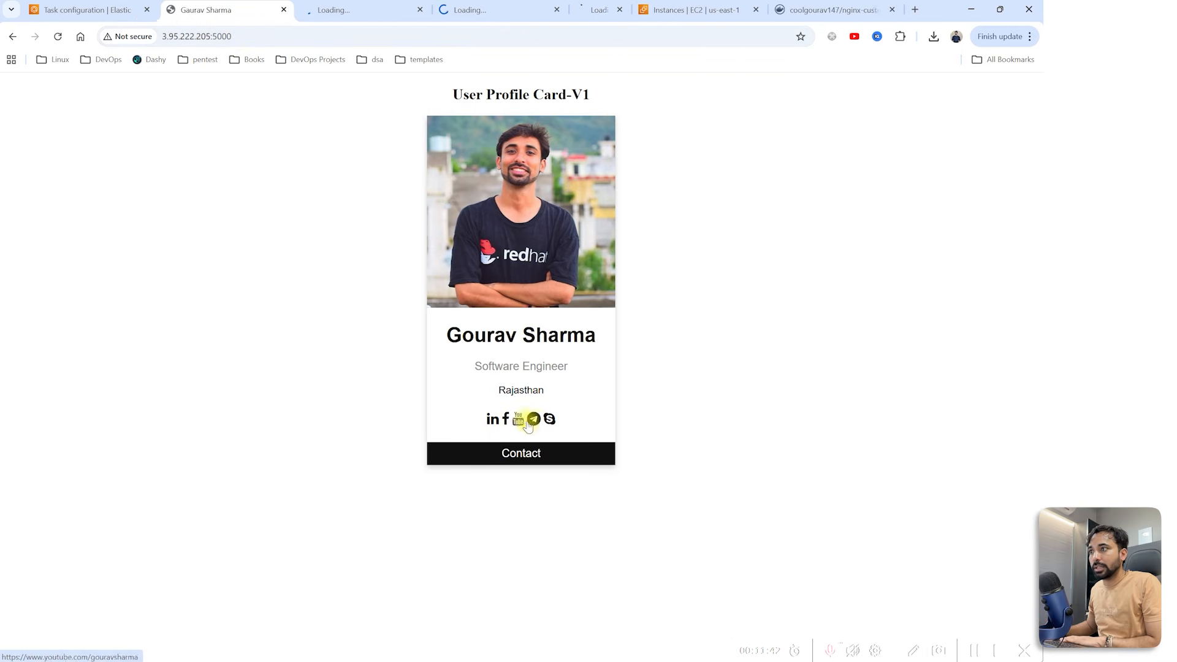
left_click(518, 419)
left_click(533, 419)
left_click(549, 421)
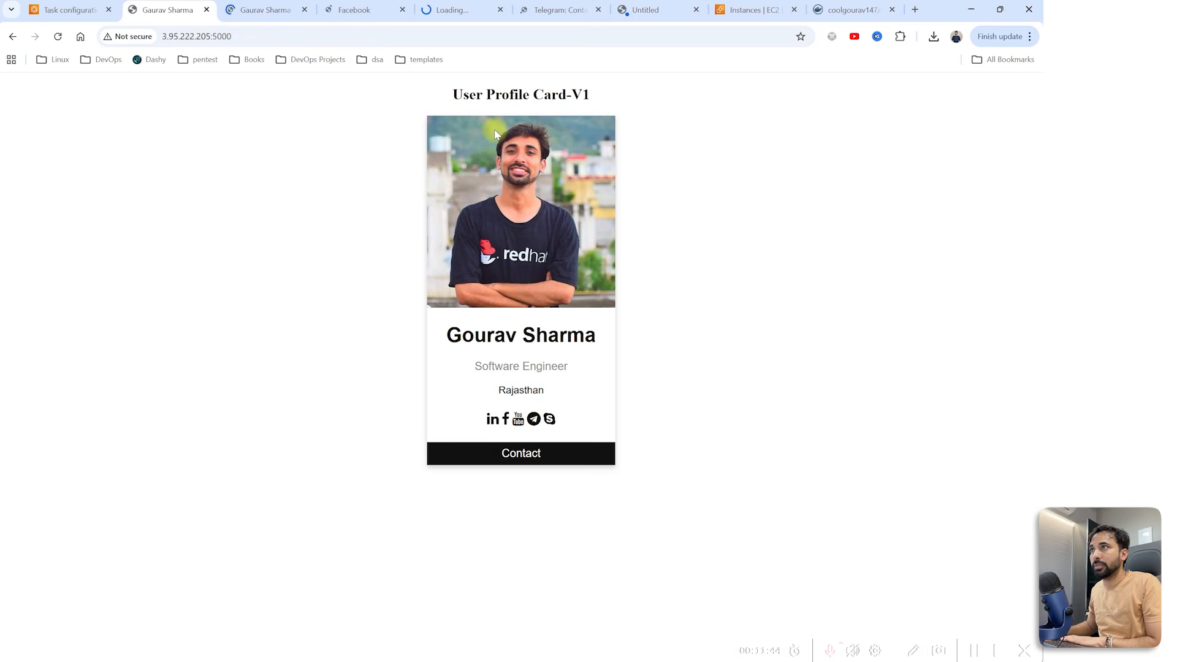
Step: Close the LinkedIn, Facebook, YouTube, Telegram and Skype tabs, cancelling the Skype app prompt
left_click(264, 10)
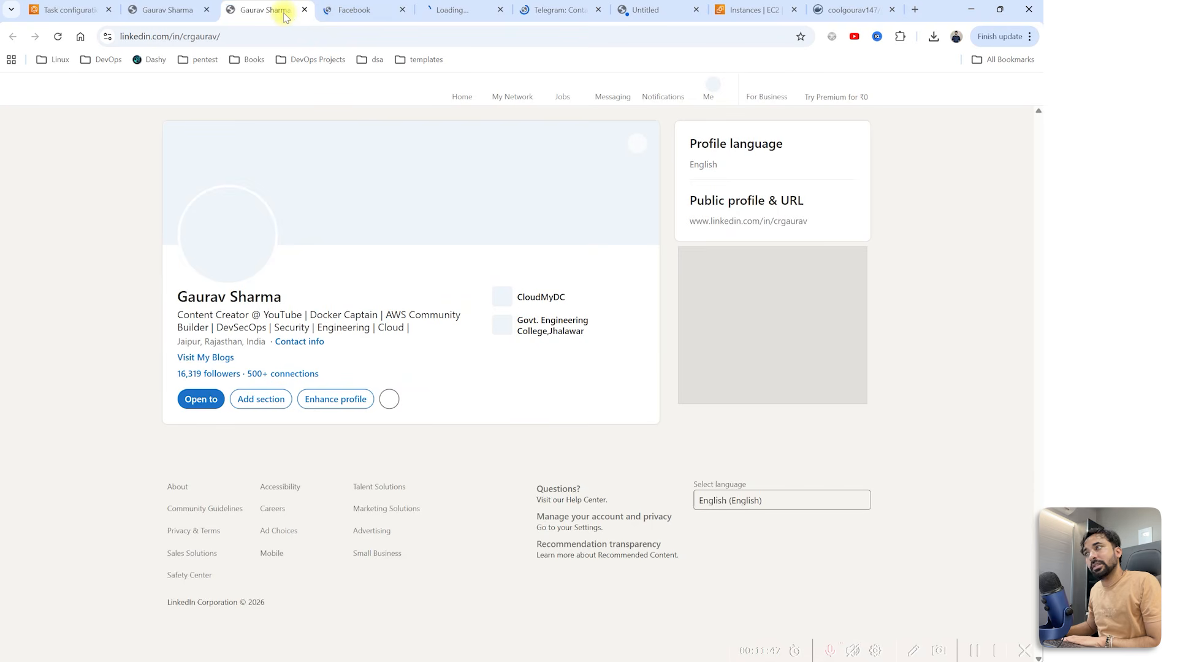
left_click(304, 10)
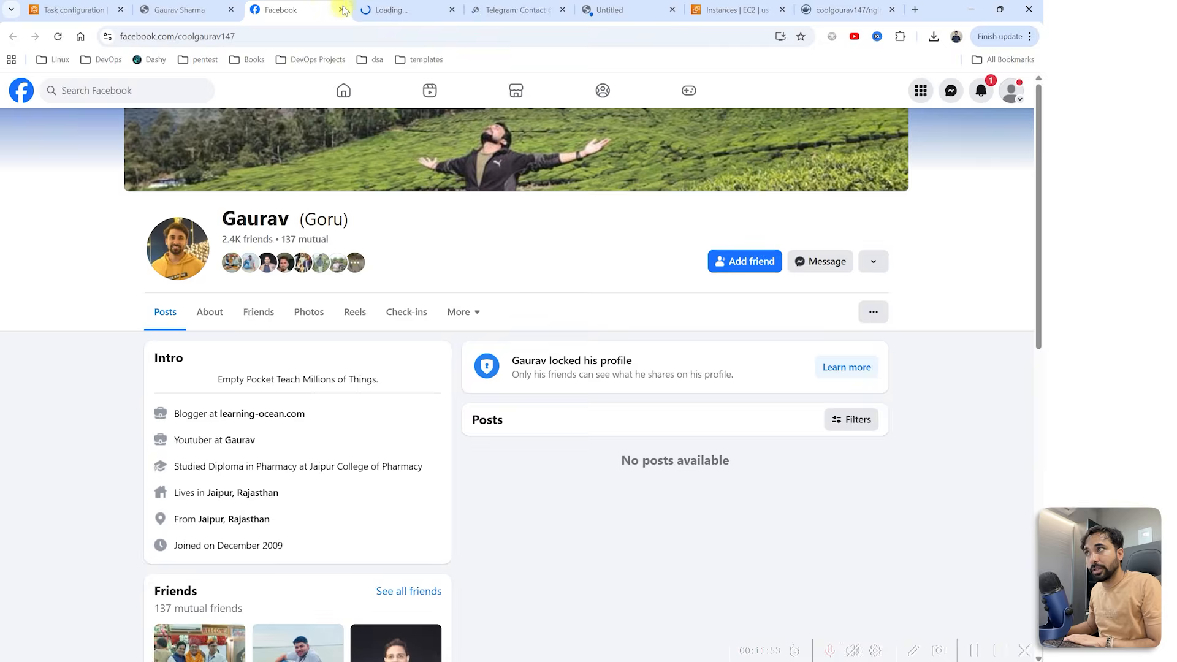
left_click(308, 10)
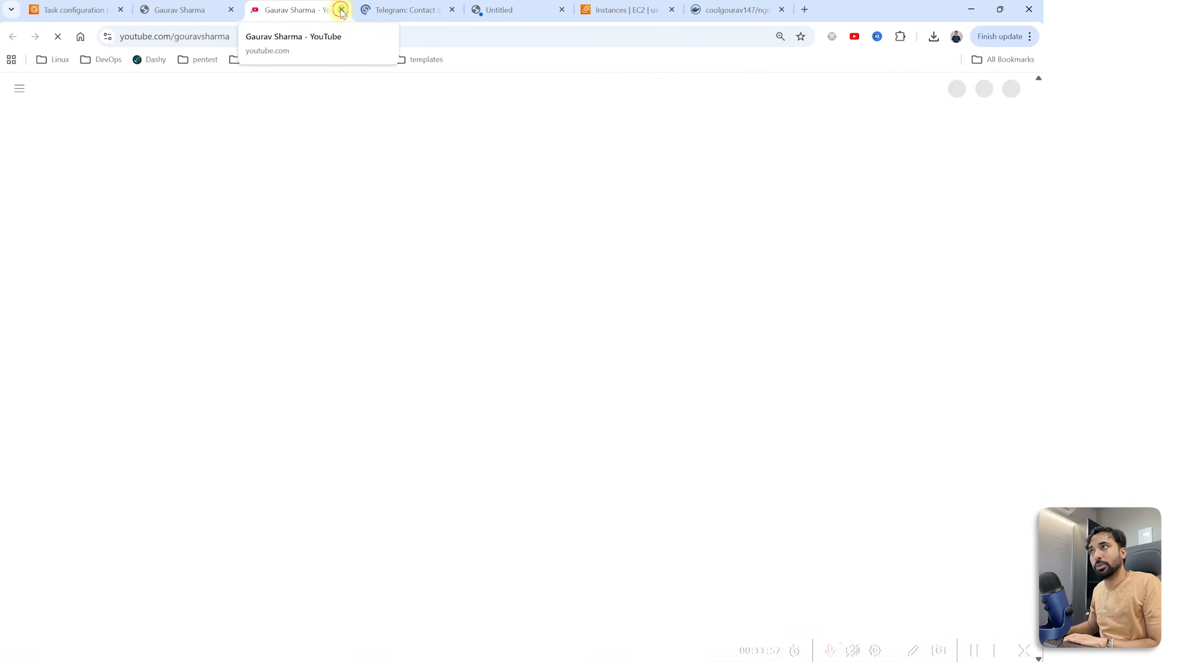
left_click(341, 11)
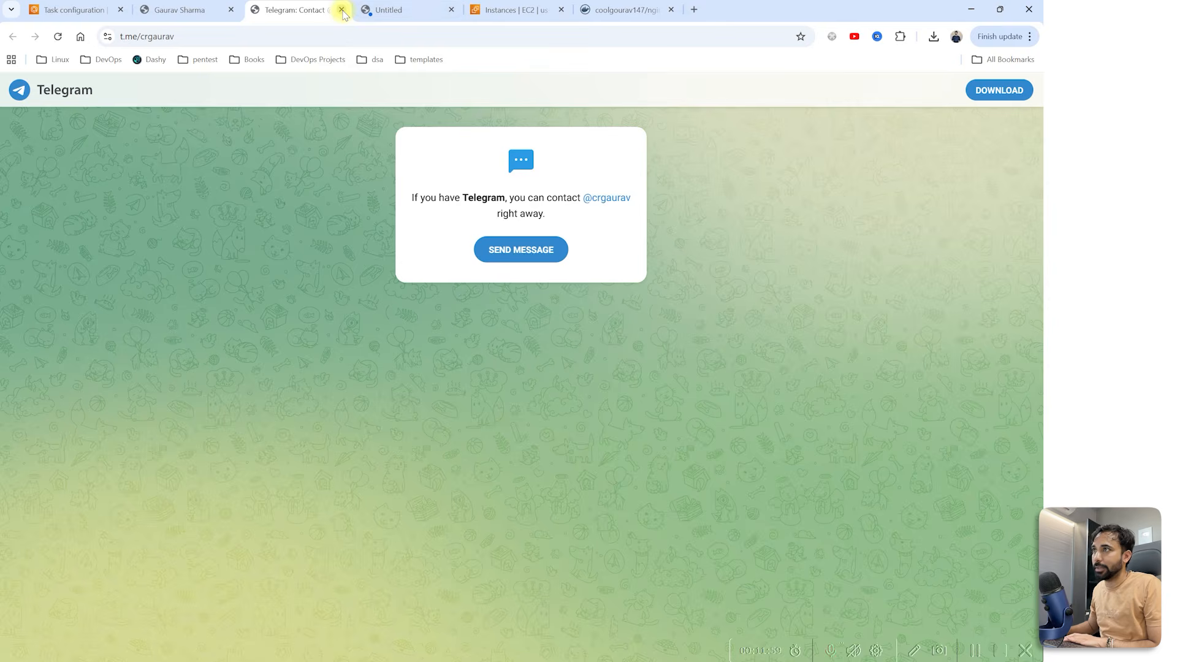
left_click(341, 10)
left_click(624, 130)
left_click(453, 10)
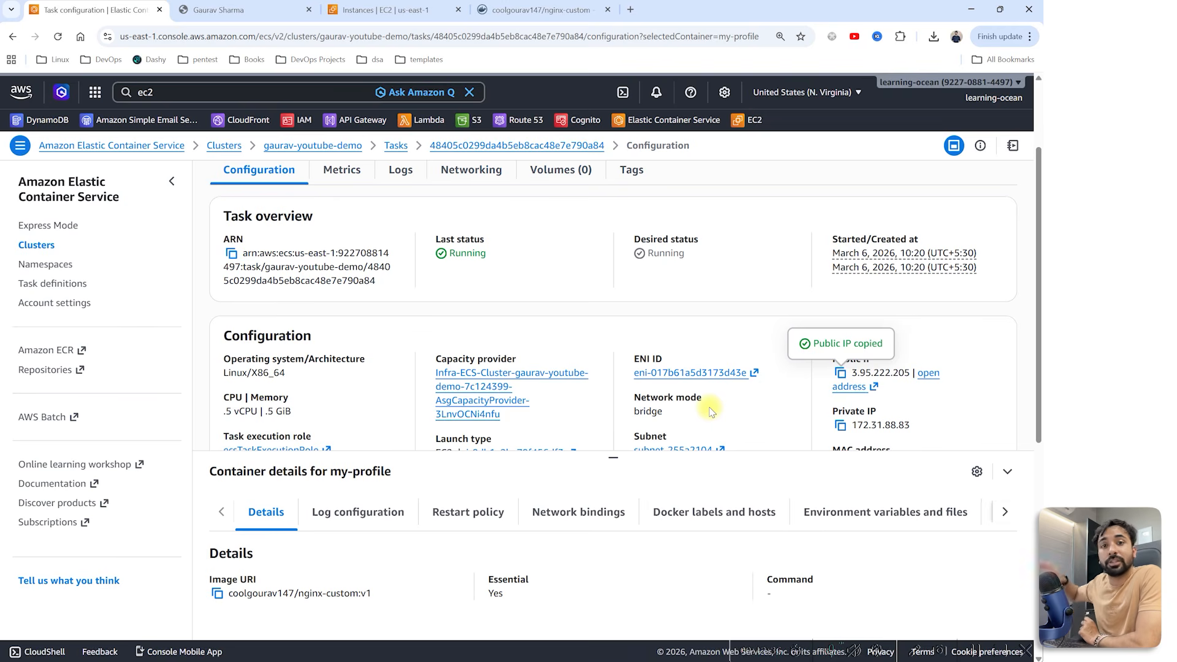
Step: Select the cusomt-nginx:1 task in gaurav-youtube-demo's Tasks list, then view the EC2 Instances tab
left_click(37, 246)
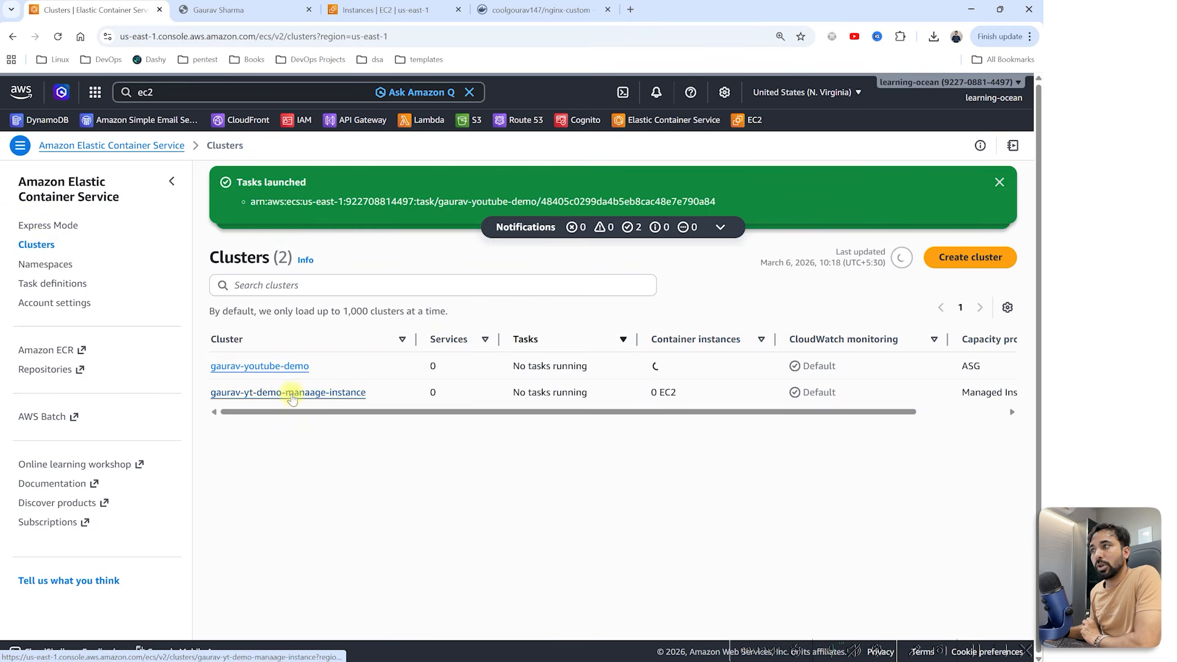
triple_click(219, 368)
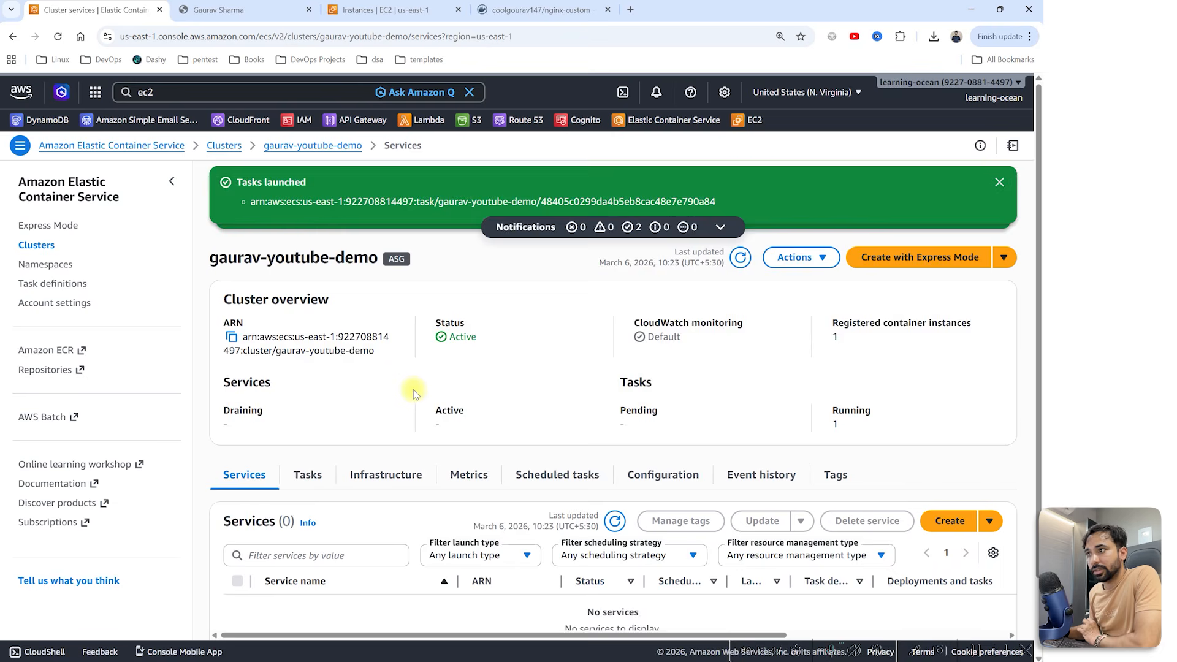
scroll(414, 395, "down", 2)
left_click(298, 393)
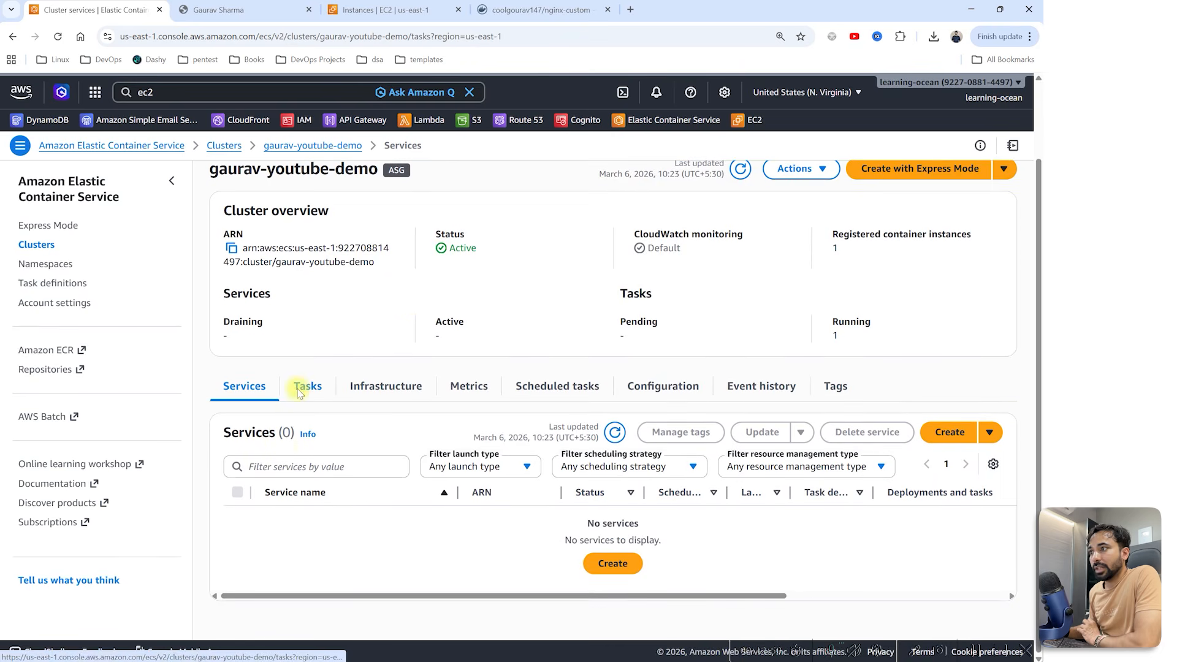
left_click(237, 578)
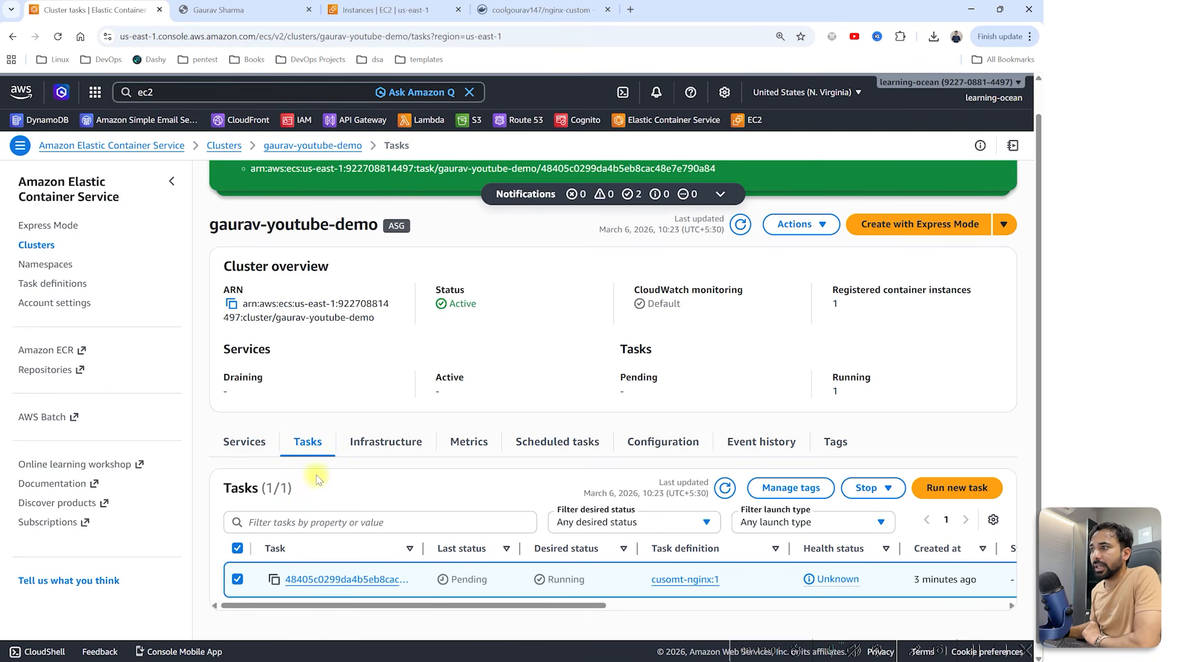
left_click(359, 10)
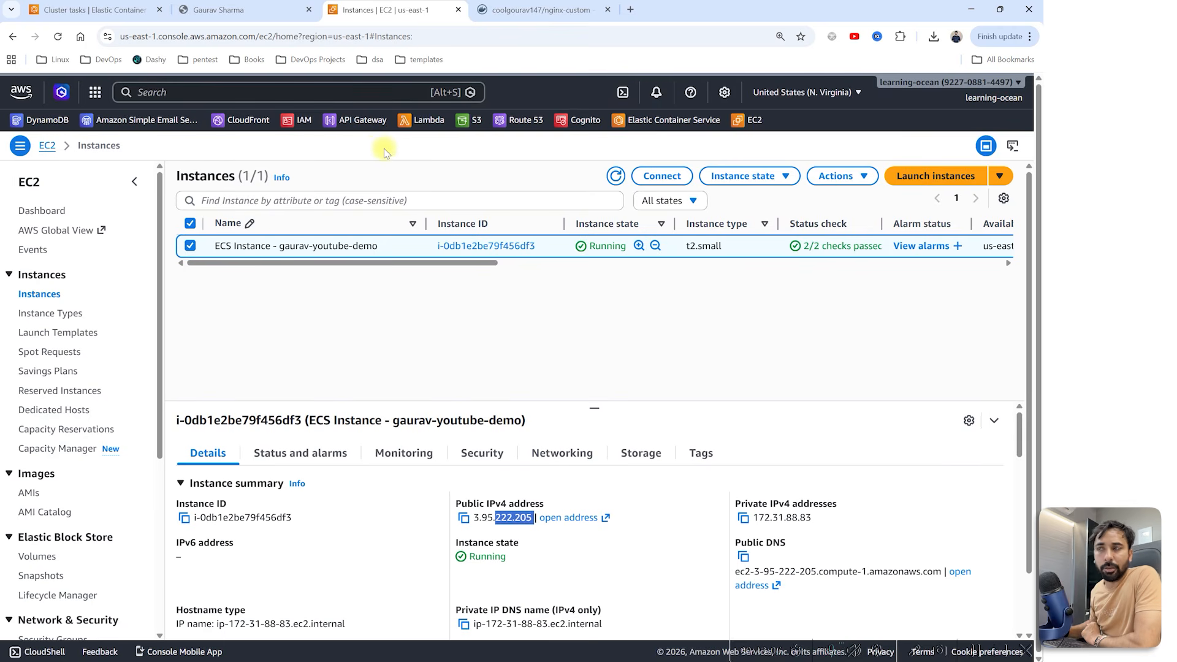
Step: Connect to the ECS instance via EC2 Instance Connect and run docker ps
left_click(648, 177)
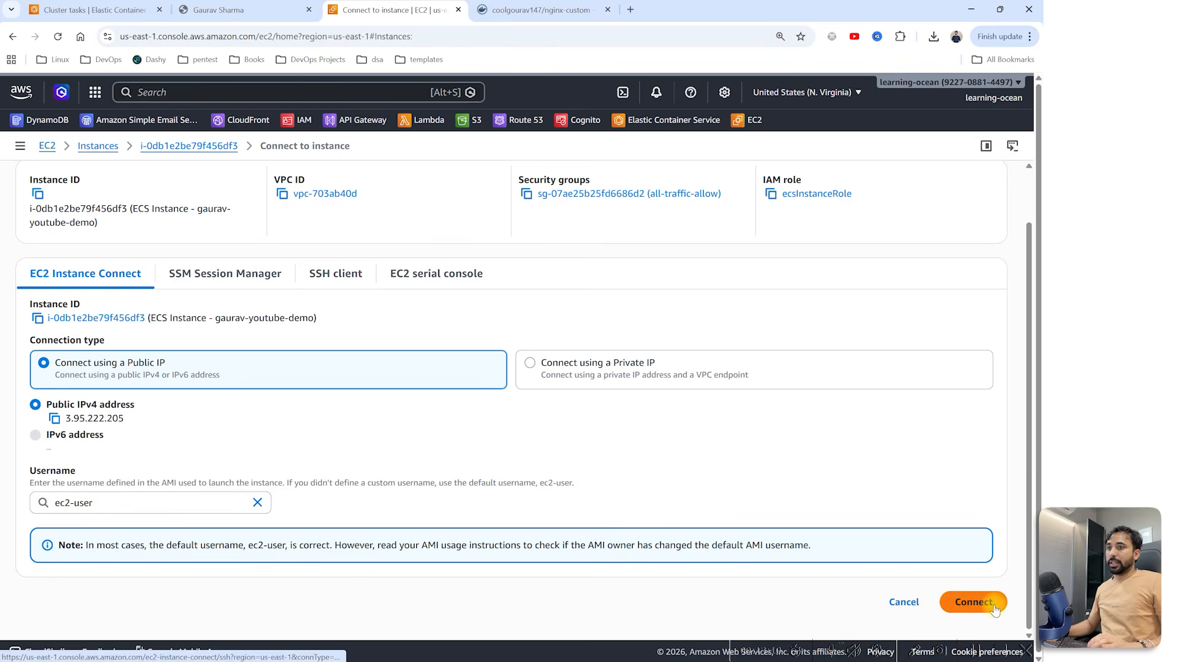
left_click(994, 609)
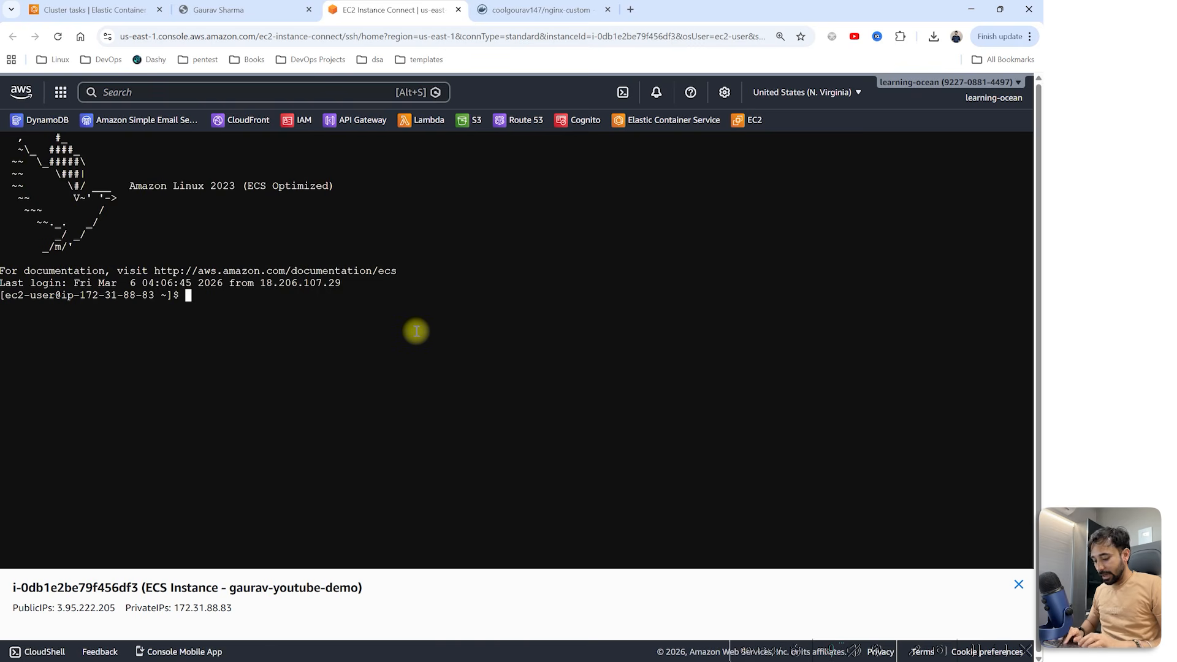
type("docker ps")
key("Return")
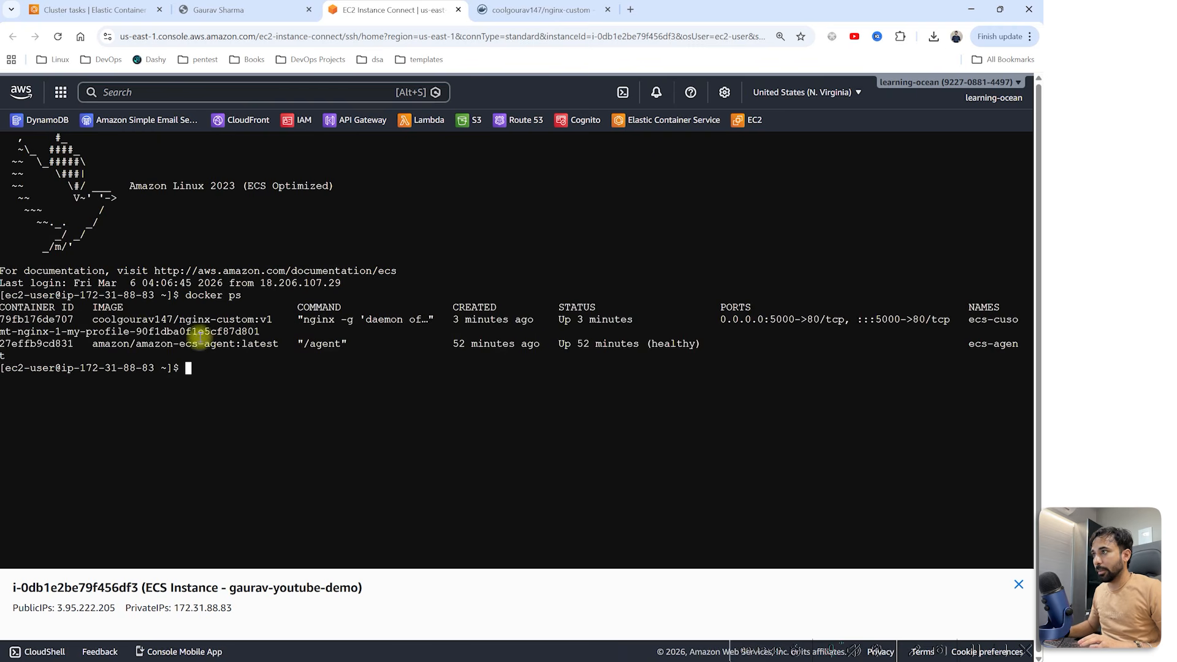
left_click_drag(92, 320, 336, 331)
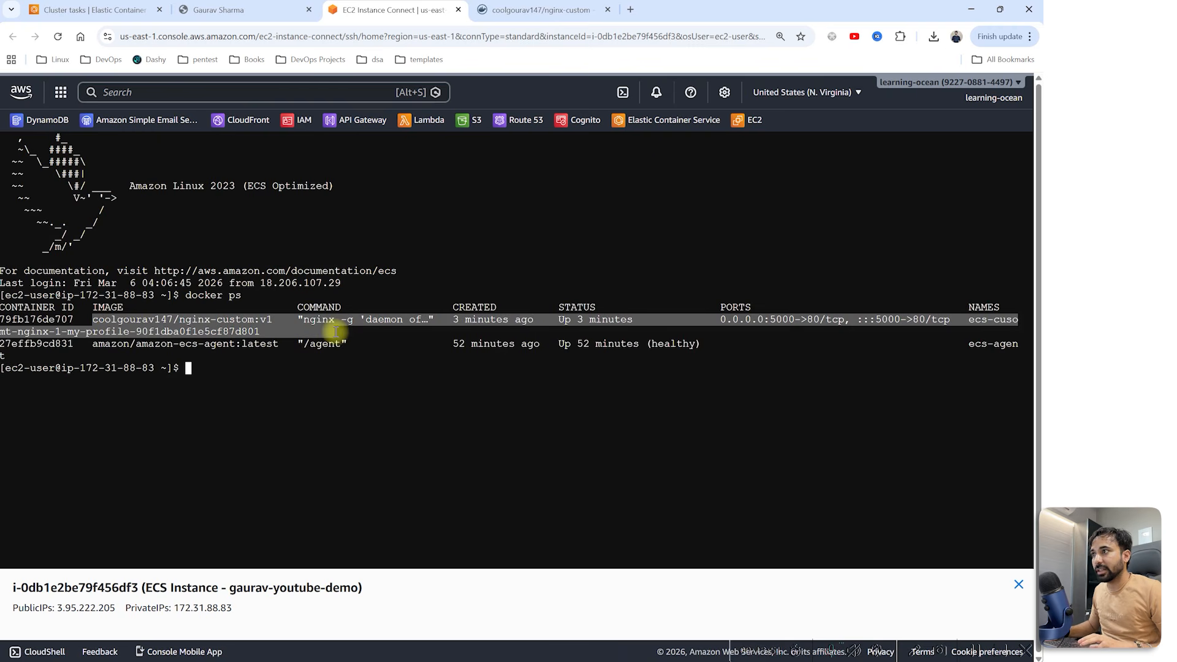
Step: Confirm the task shows Running in ECS and matches the nginx-custom image on Docker Hub
left_click(91, 9)
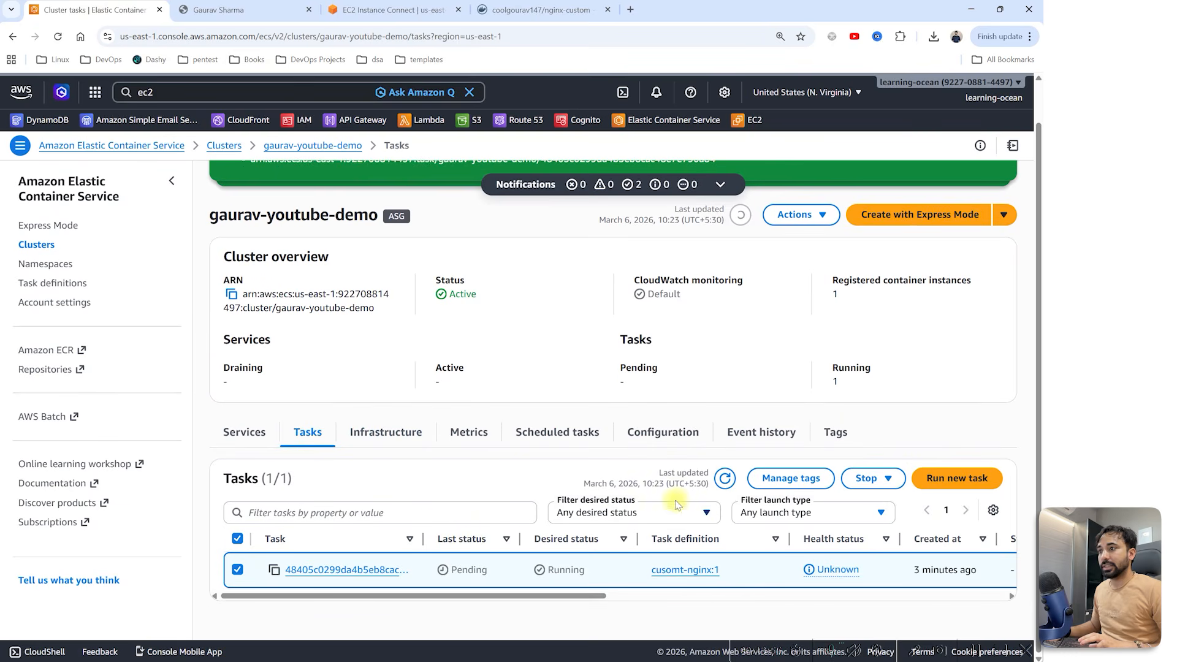
left_click(724, 478)
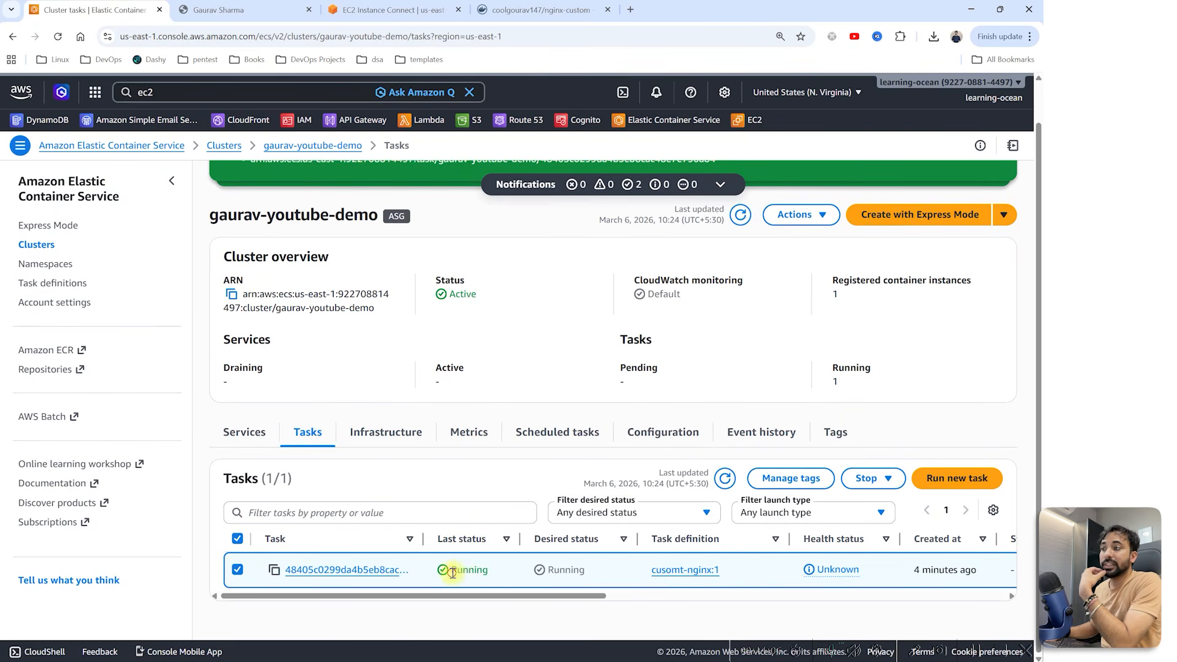
left_click_drag(452, 573, 494, 576)
left_click(529, 10)
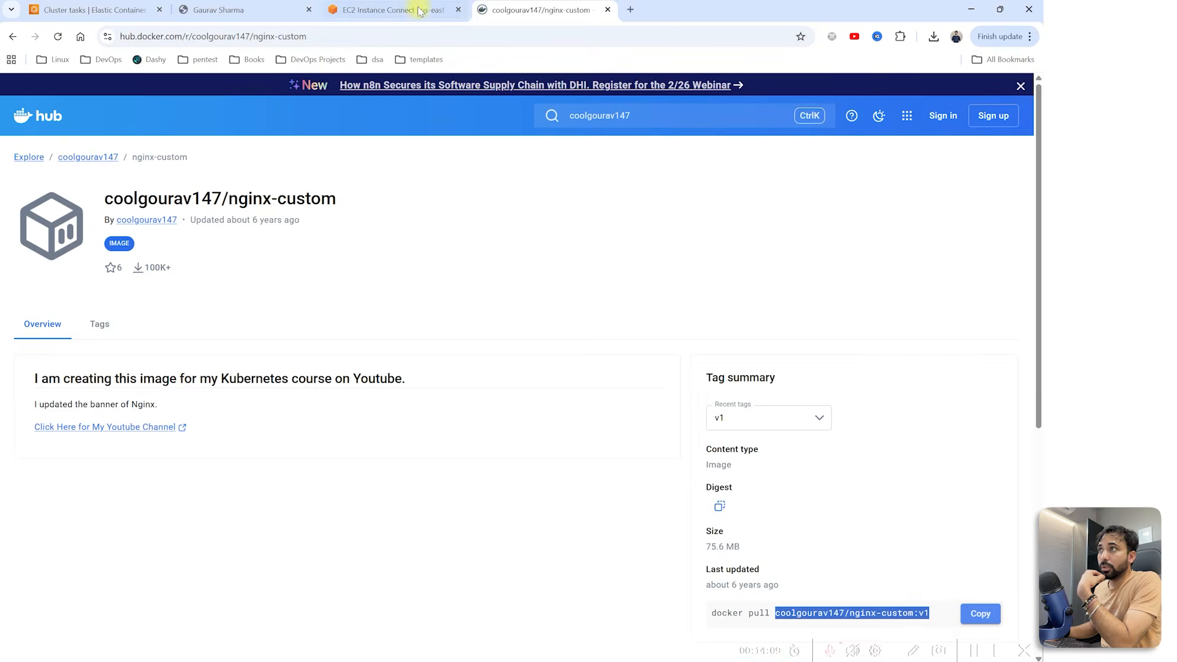
left_click(395, 9)
left_click(260, 358)
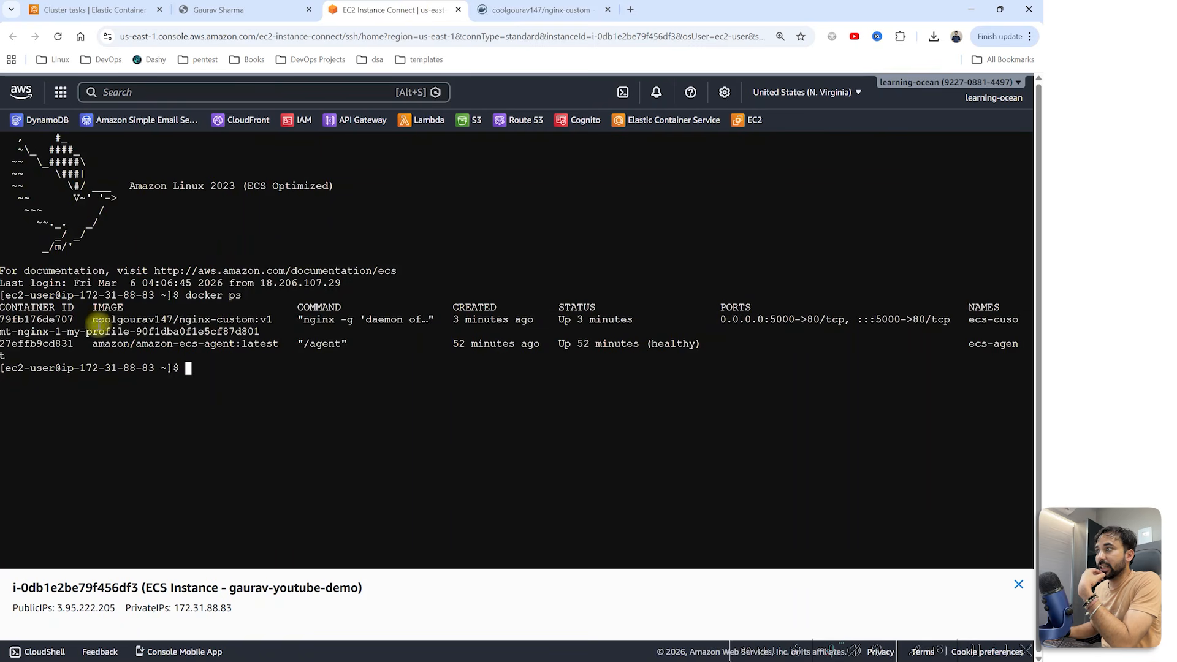
left_click_drag(92, 319, 265, 331)
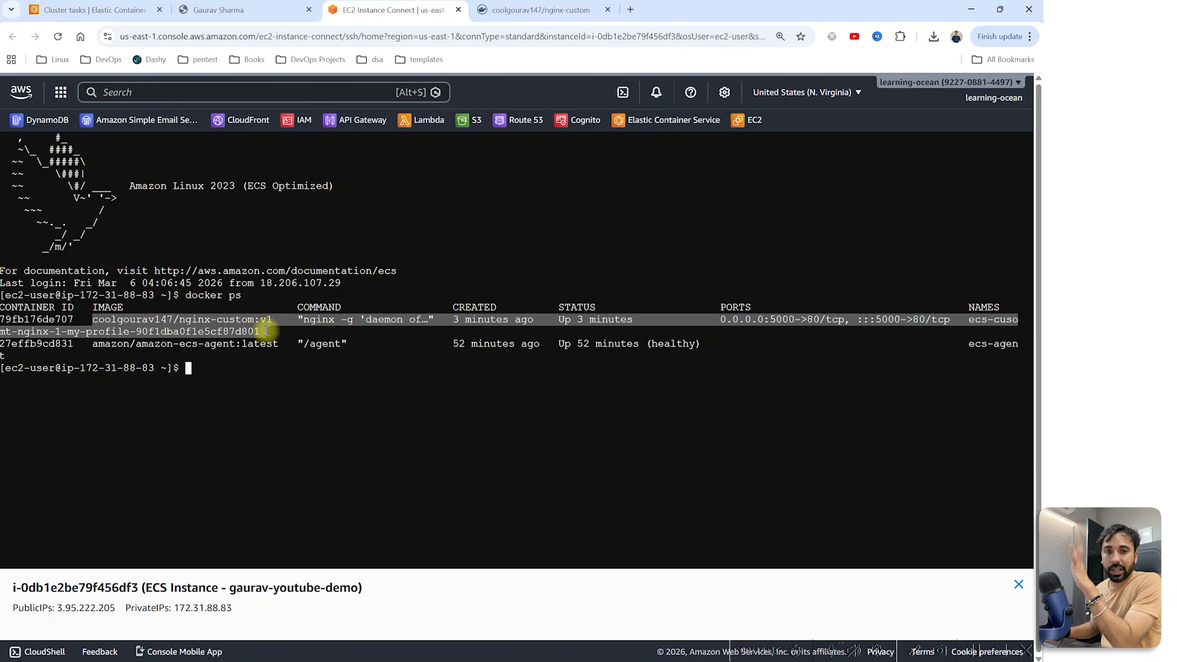
left_click(158, 376)
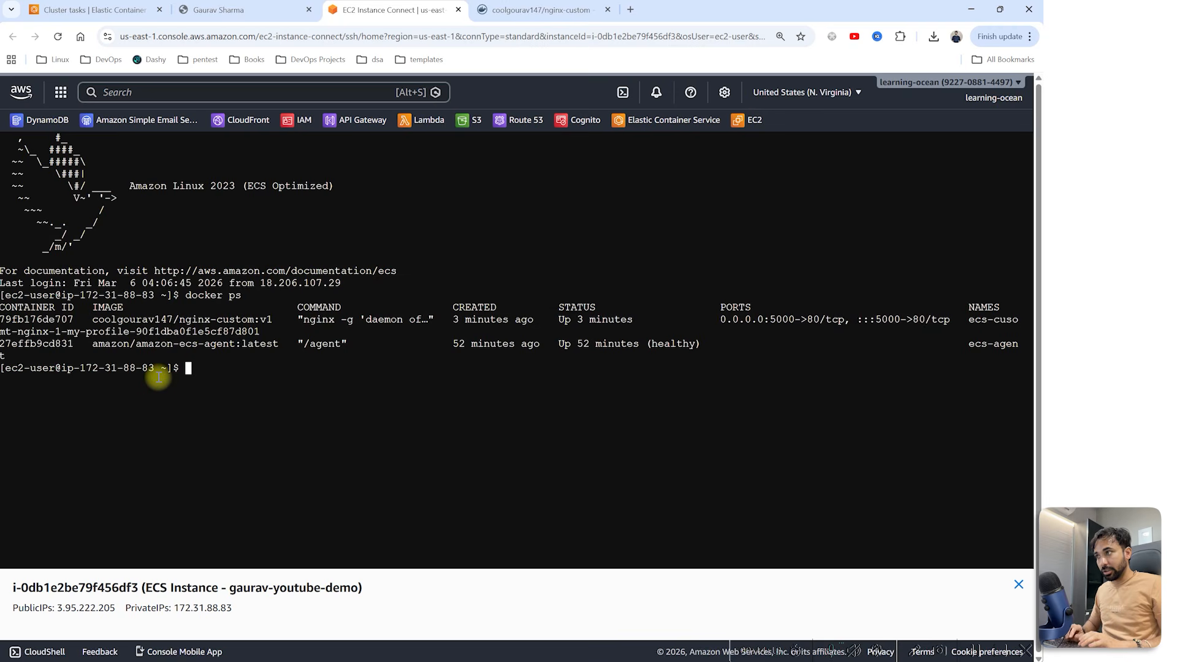
Step: Kill container 79f with docker container kill and confirm with docker ps it's gone
type("dco")
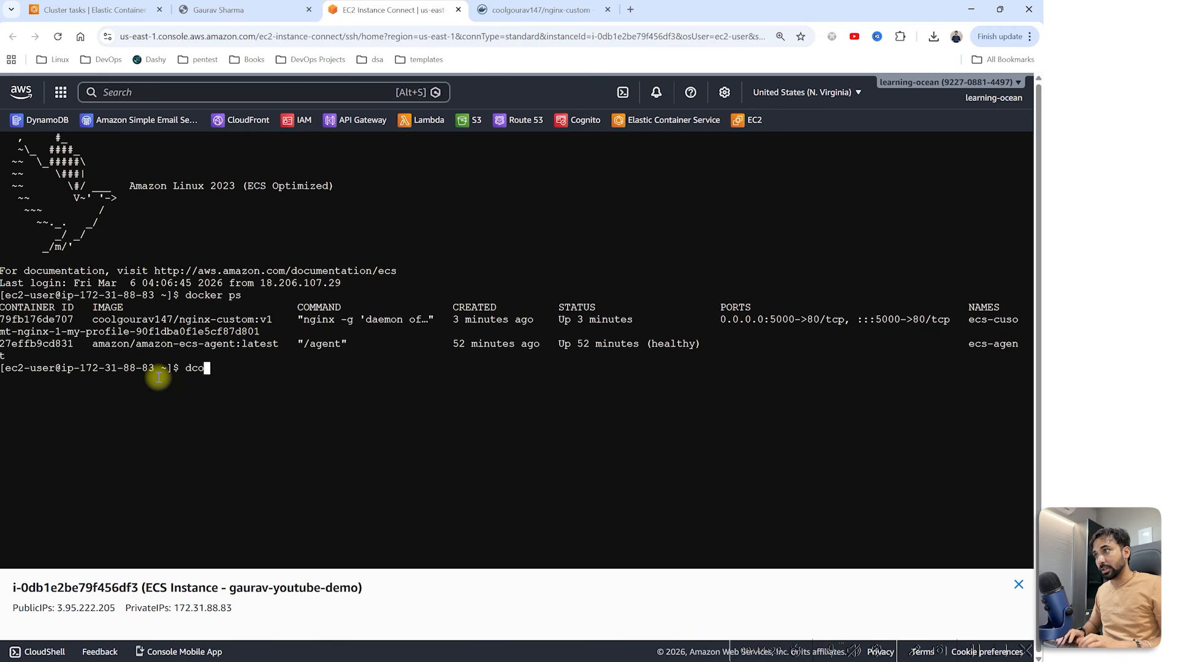
type("cker")
key("BackSpace")
key("BackSpace")
key("BackSpace")
key("BackSpace")
key("BackSpace")
key("BackSpace")
type("ocker conta")
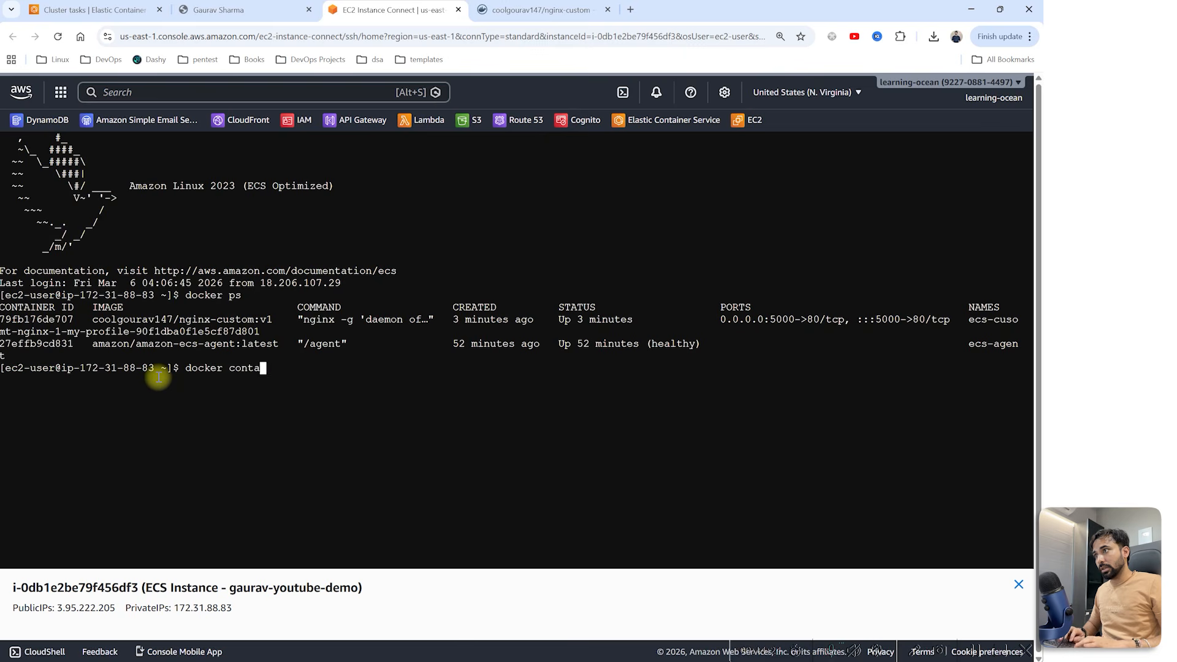
type("iner kill ")
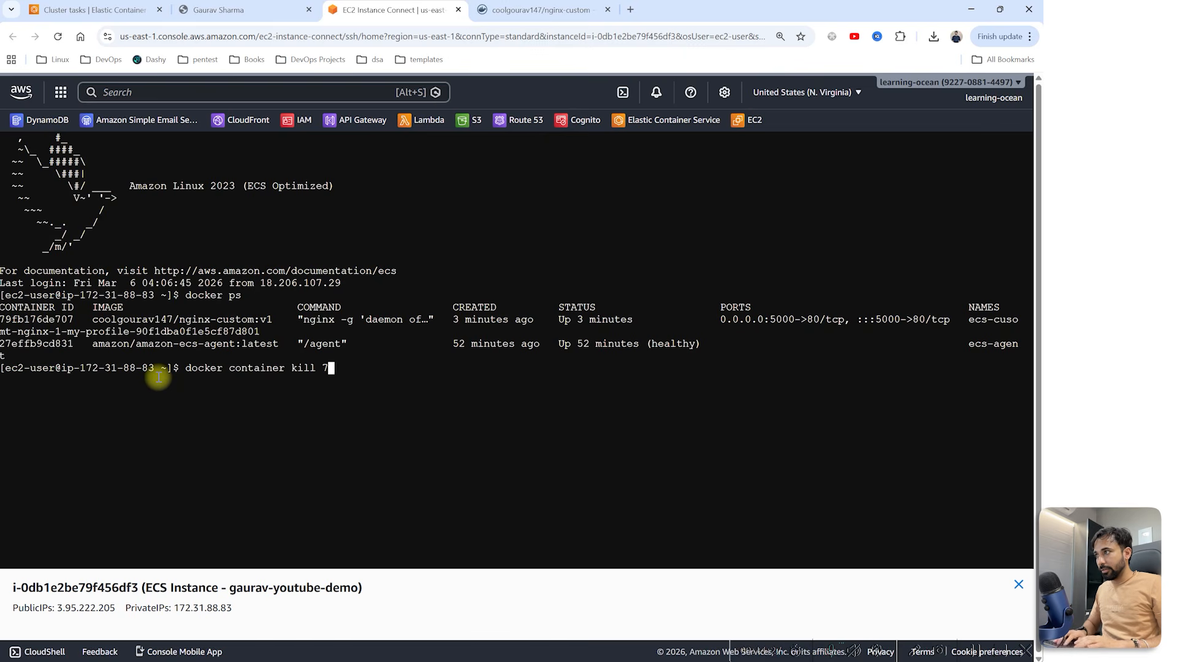
type("79f")
key("Return")
type("docker ps")
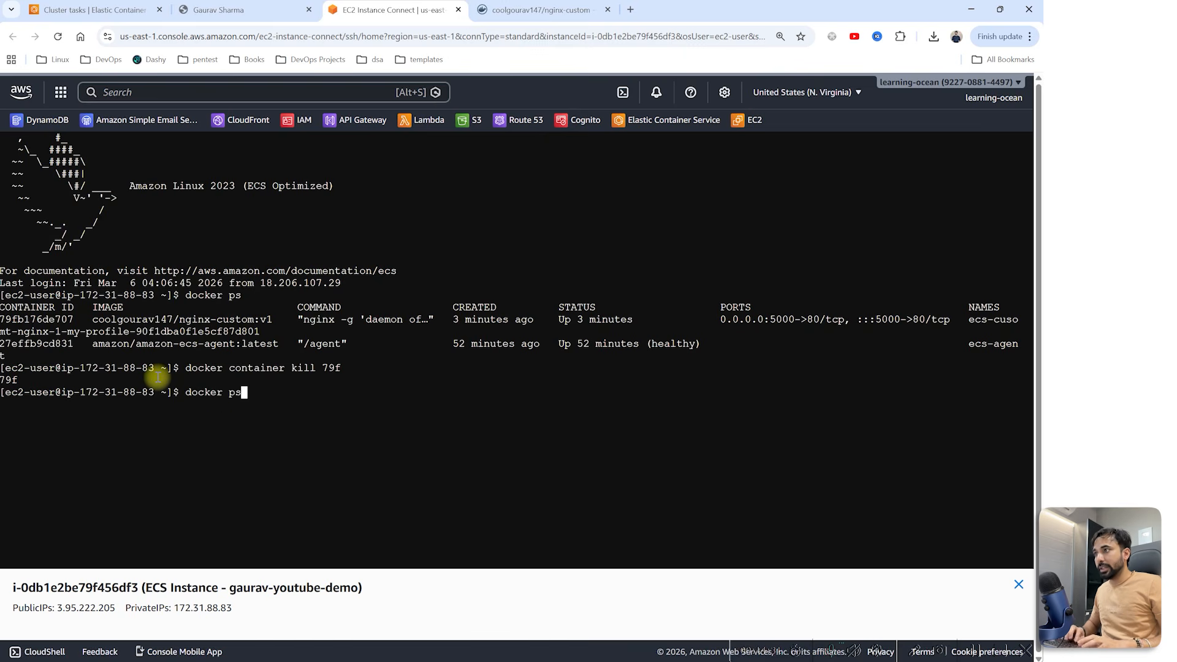
key("Return")
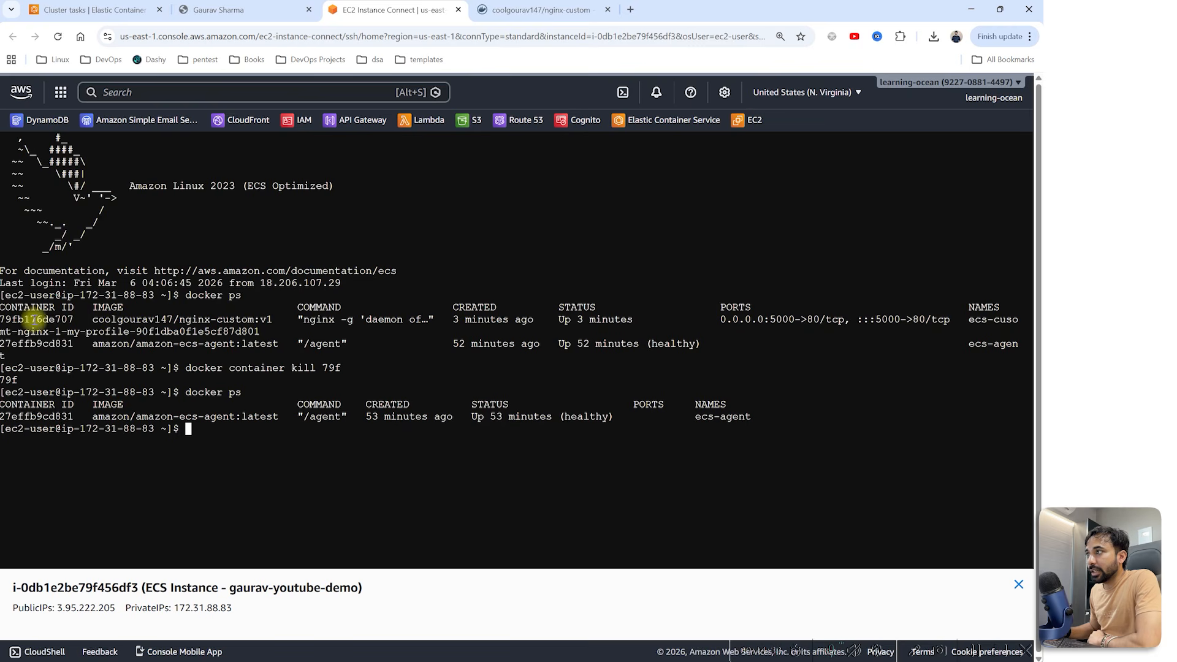
left_click_drag(2, 320, 261, 331)
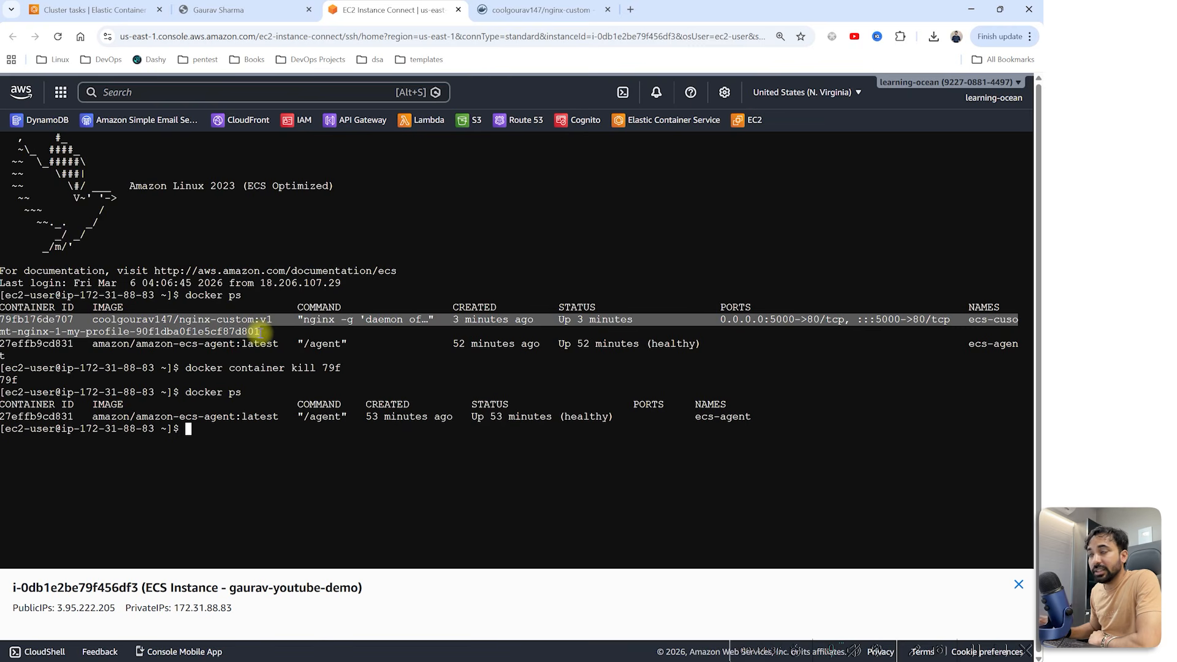
Step: Refresh the ECS Tasks list and widen Last status to see the task Stopped
left_click(92, 9)
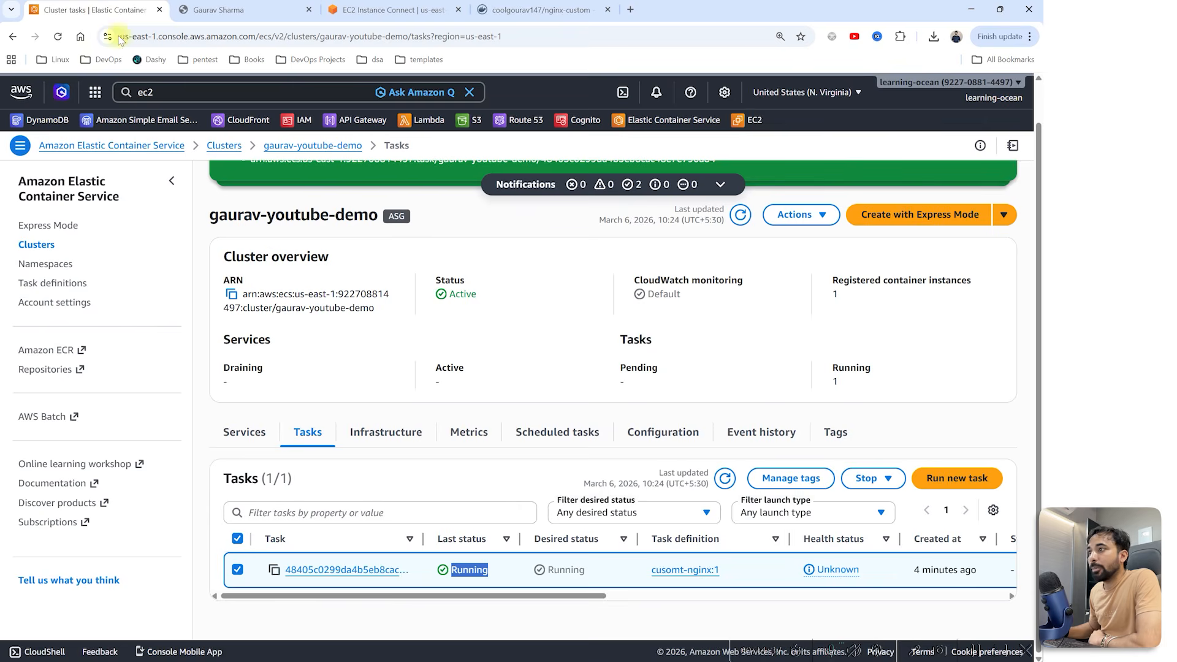
left_click(725, 478)
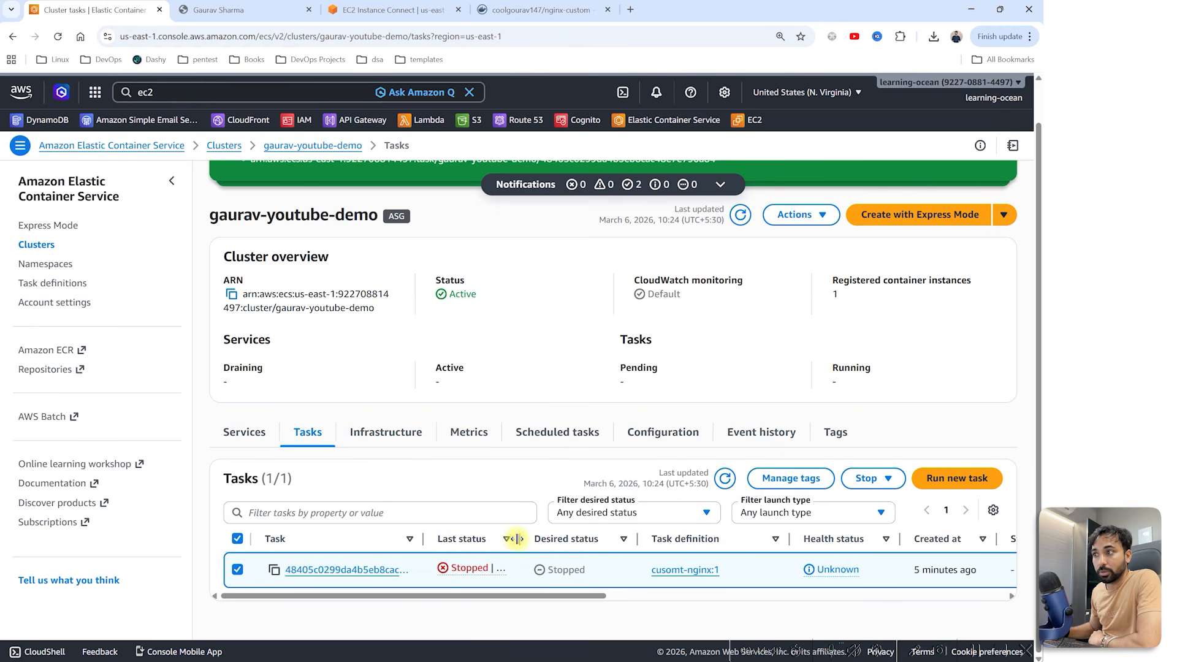
left_click_drag(520, 539, 559, 571)
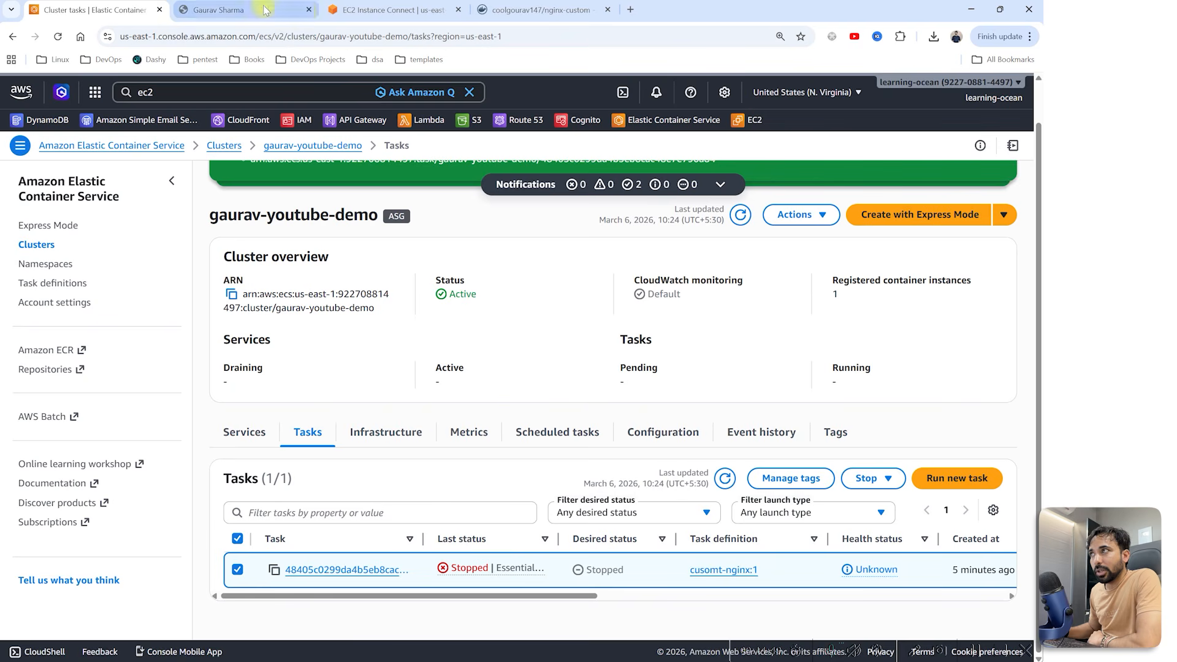
left_click(311, 10)
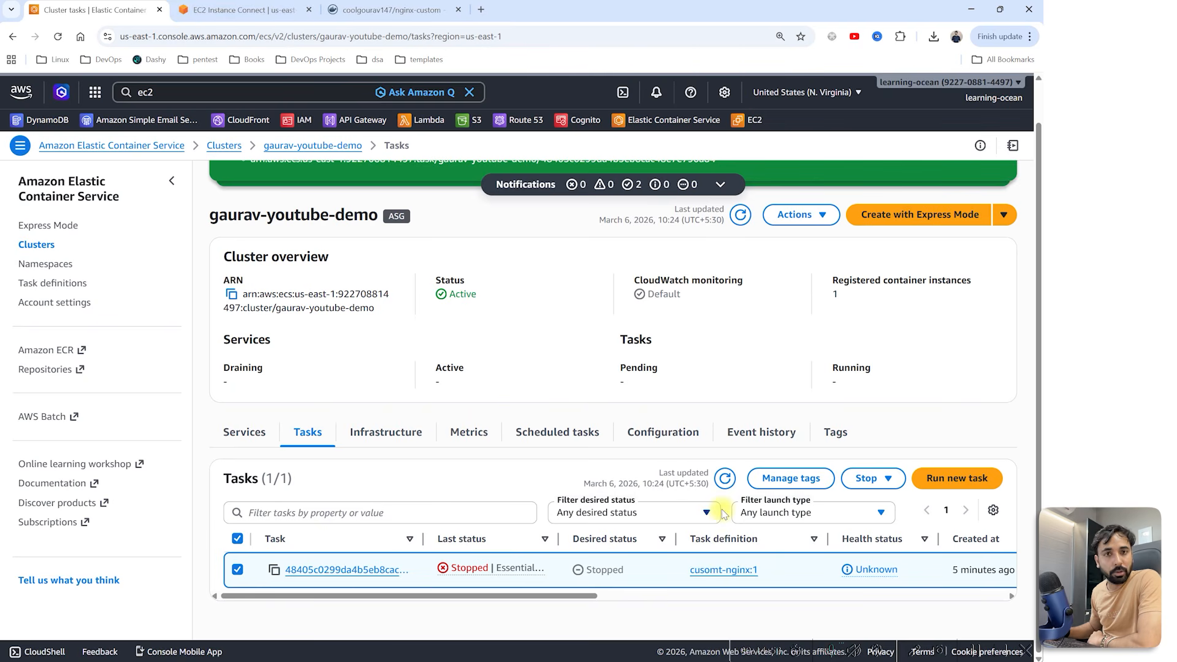
Step: Start creating a new service in gaurav-youtube-demo's Services list, dismissing the notifications
left_click(242, 431)
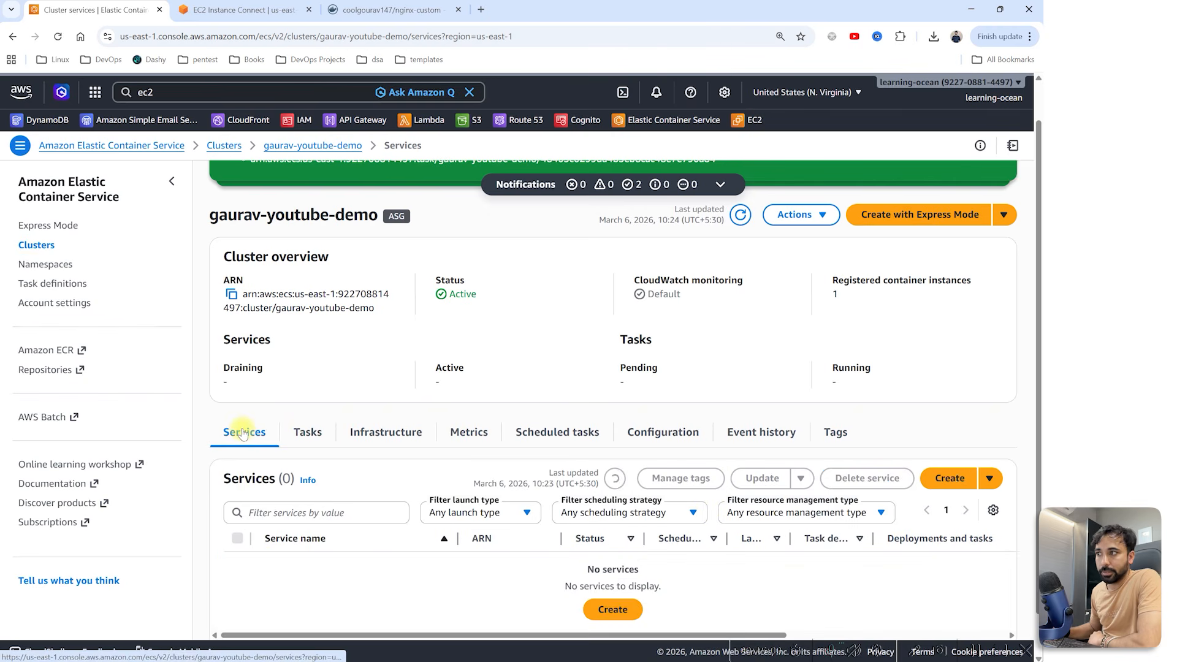
left_click(948, 481)
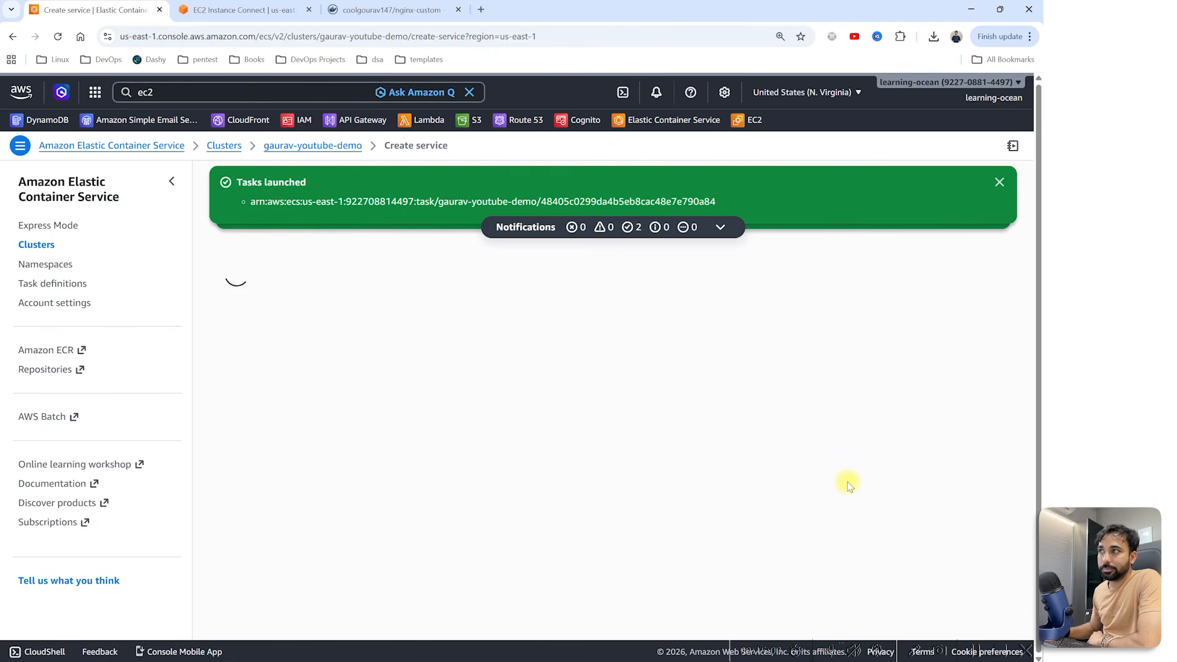
left_click(999, 182)
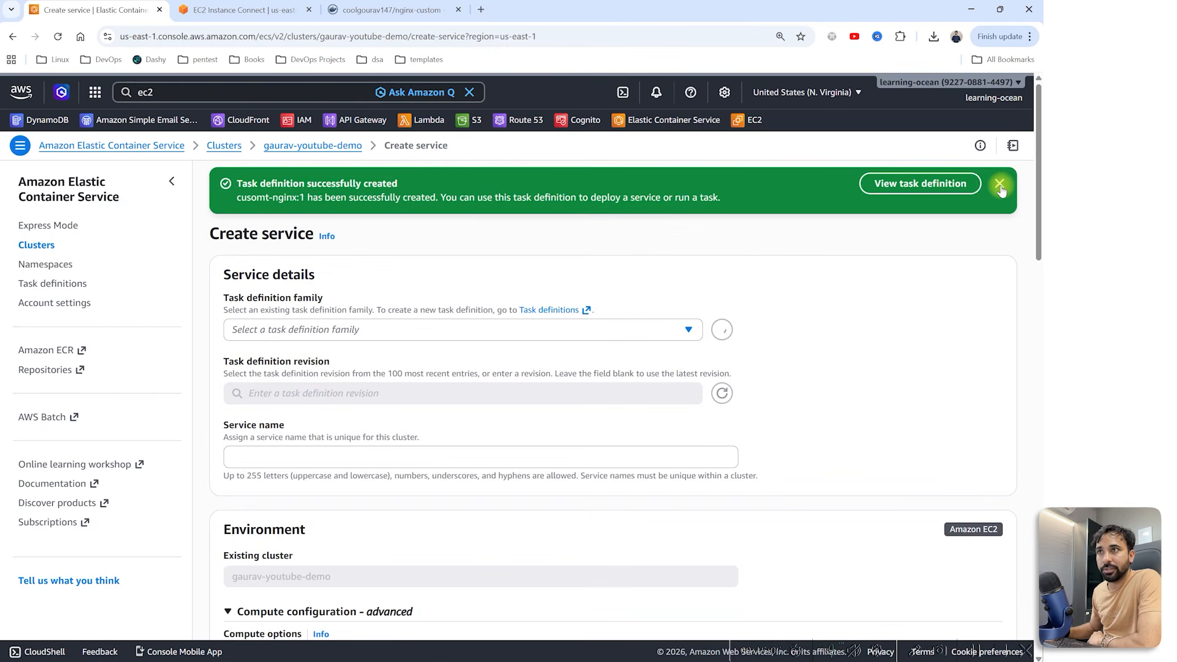
left_click(999, 184)
Step: Keep Desired tasks at 1 under Deployment configuration and create the service
left_click(325, 284)
scroll(276, 285, "down", 10)
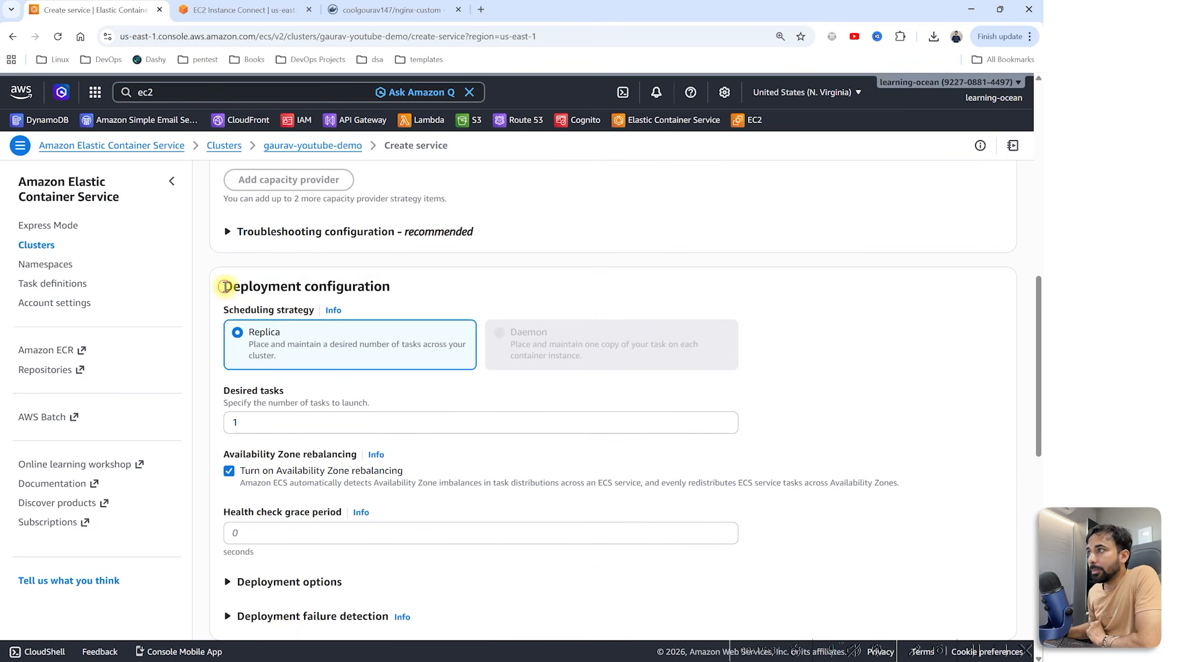
left_click_drag(223, 286, 433, 281)
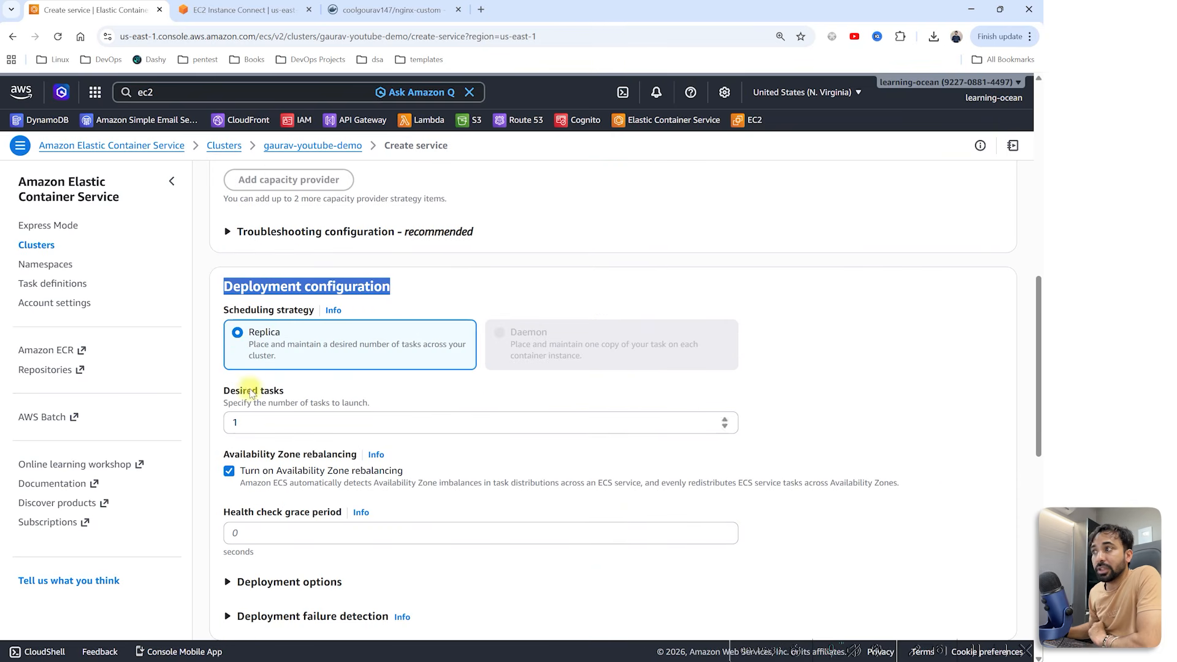
left_click_drag(224, 391, 203, 432)
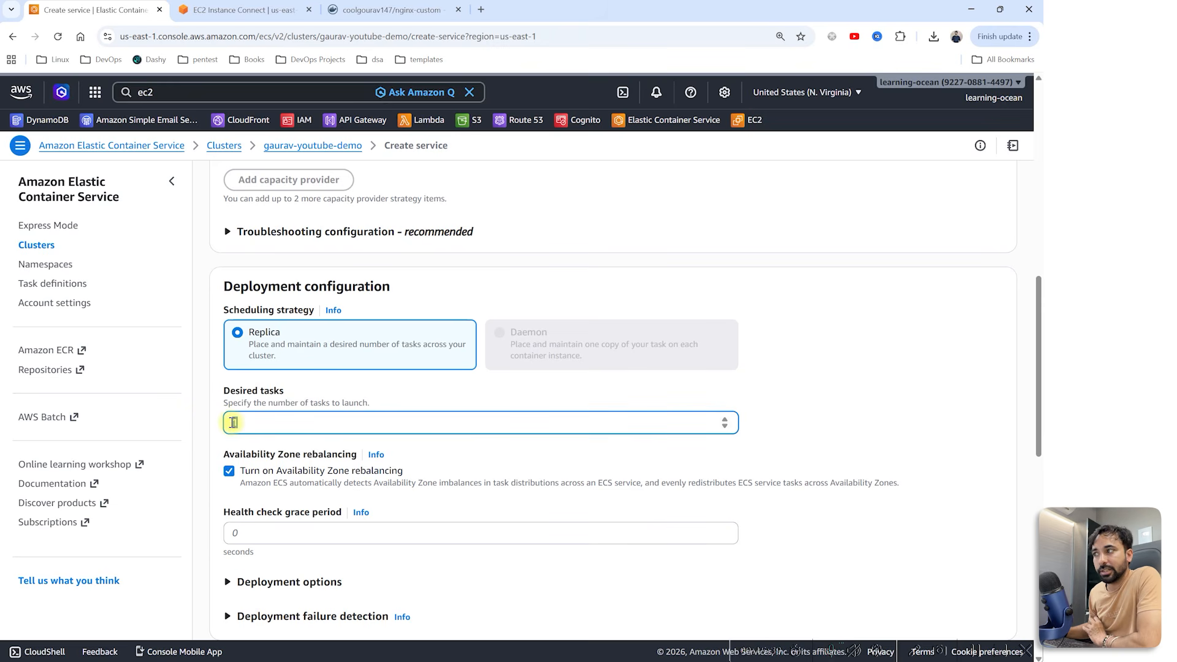
left_click_drag(242, 422, 225, 426)
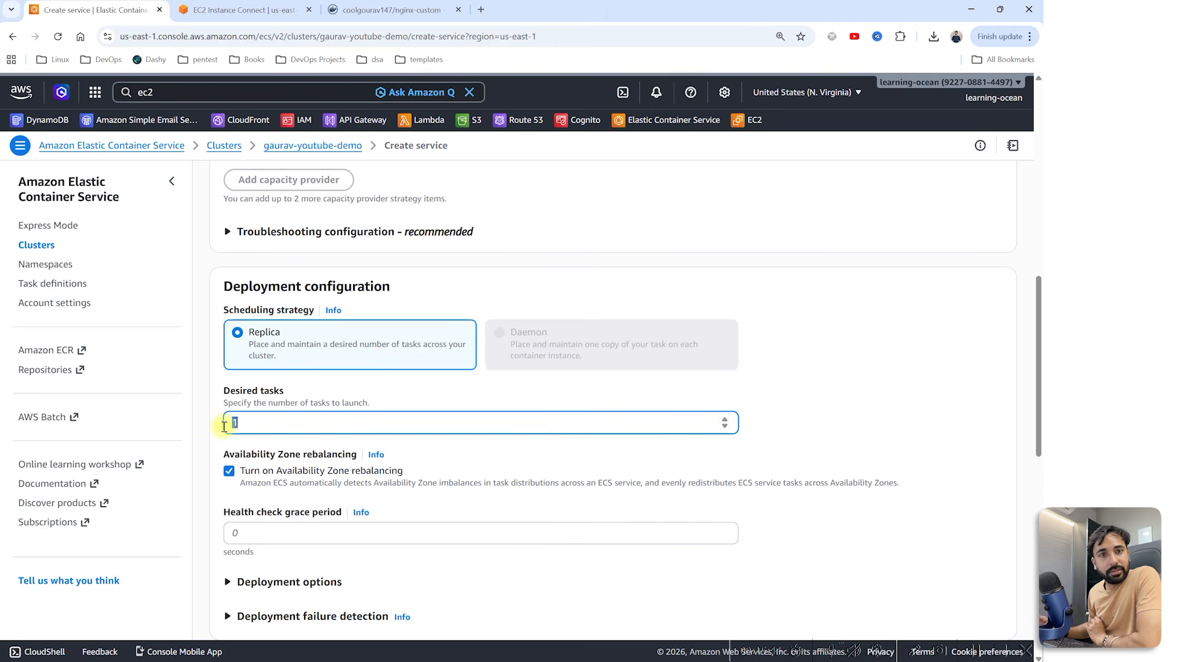
left_click(275, 420)
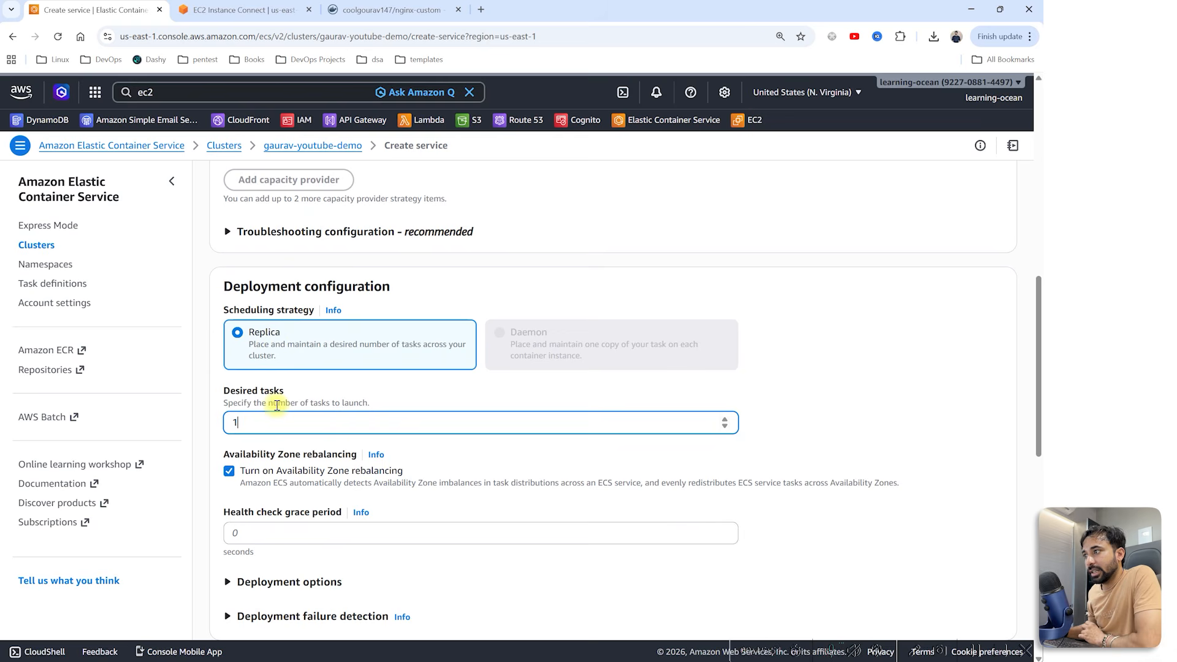
scroll(277, 405, "down", 10)
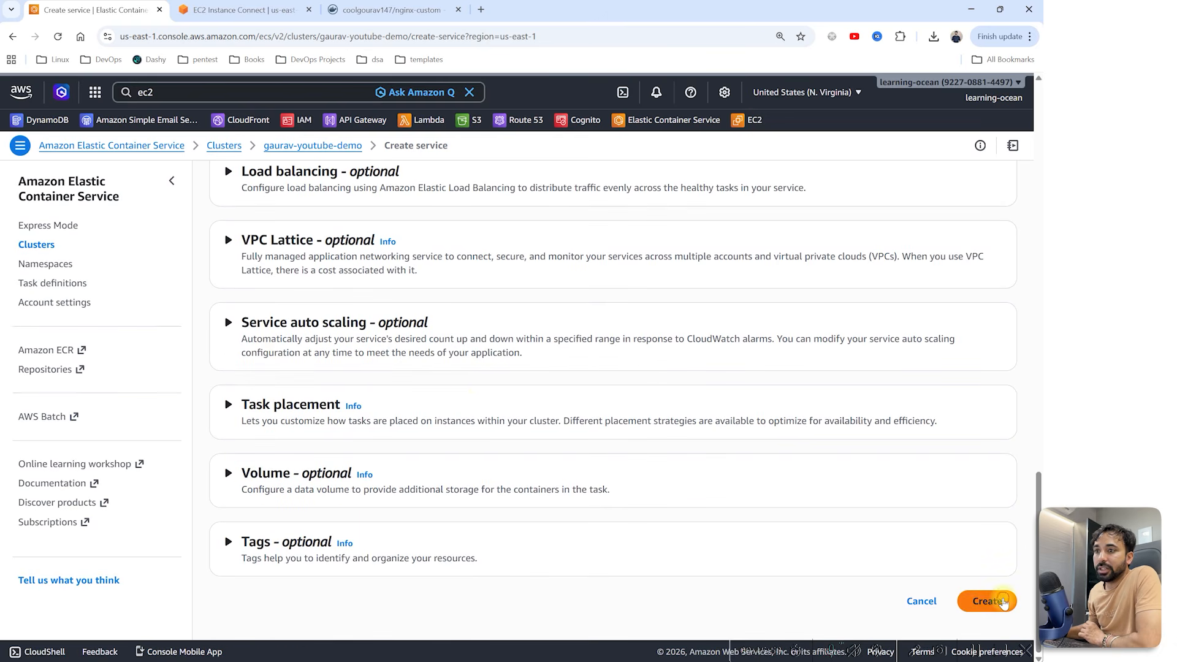
left_click(1003, 601)
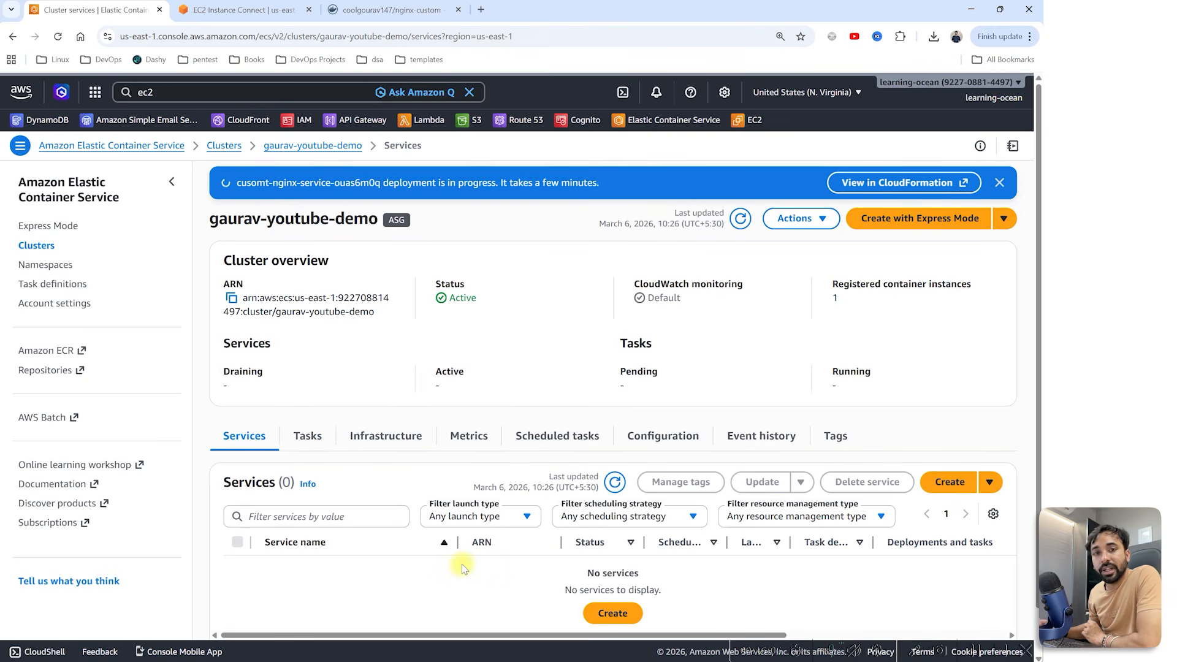
Step: Refresh the services list and open the cusomt-nginx service to confirm 1 running task
left_click(613, 483)
left_click_drag(410, 569, 269, 575)
left_click(308, 438)
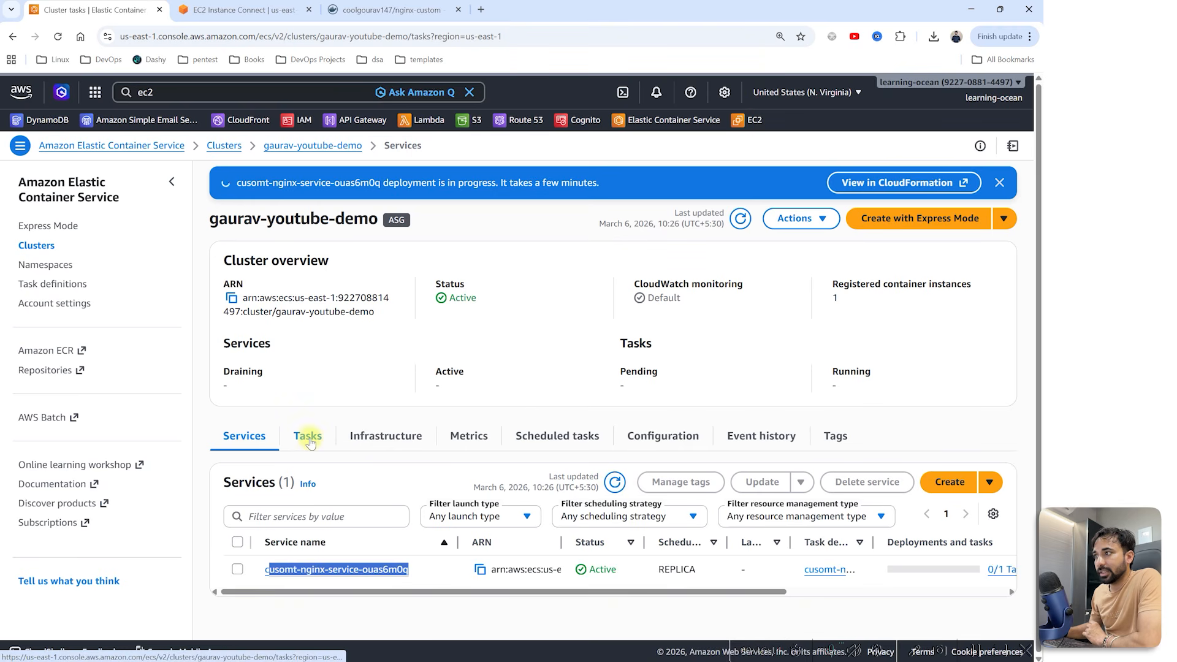
left_click(724, 483)
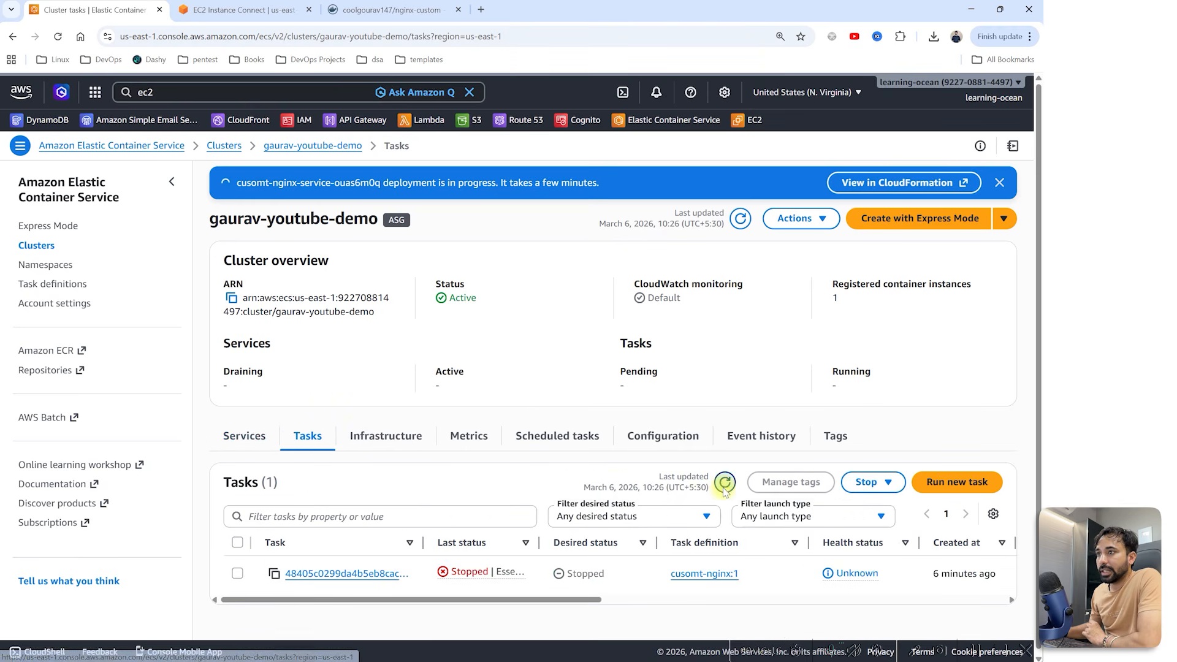
left_click(244, 436)
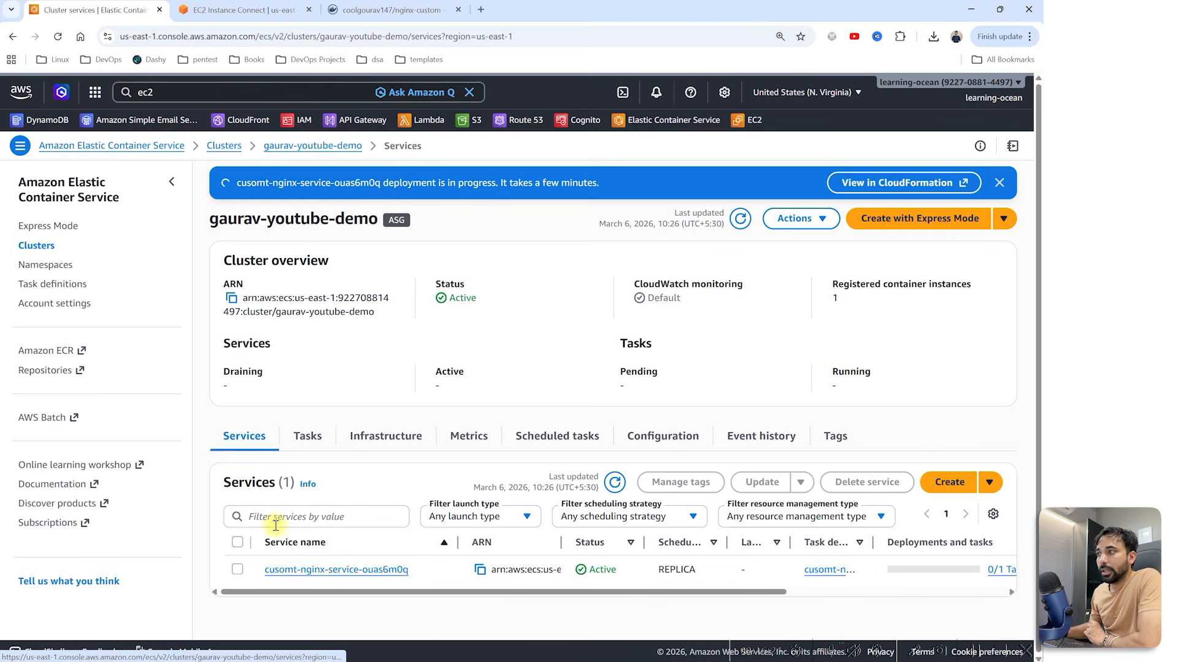
left_click(290, 568)
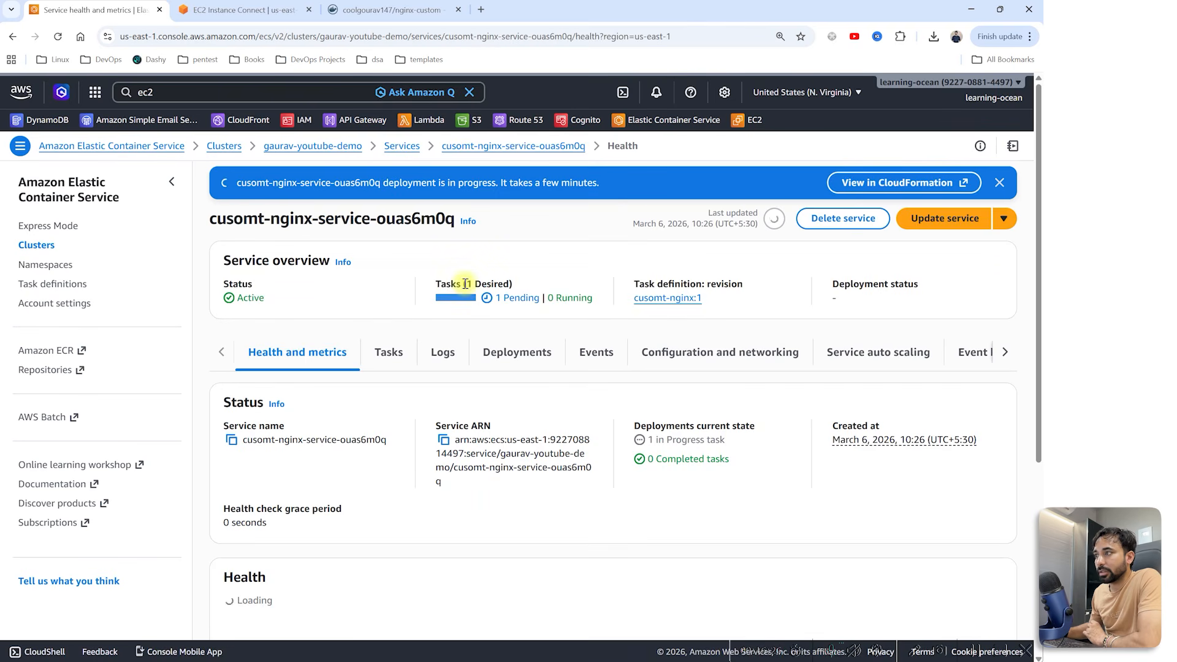
left_click(388, 353)
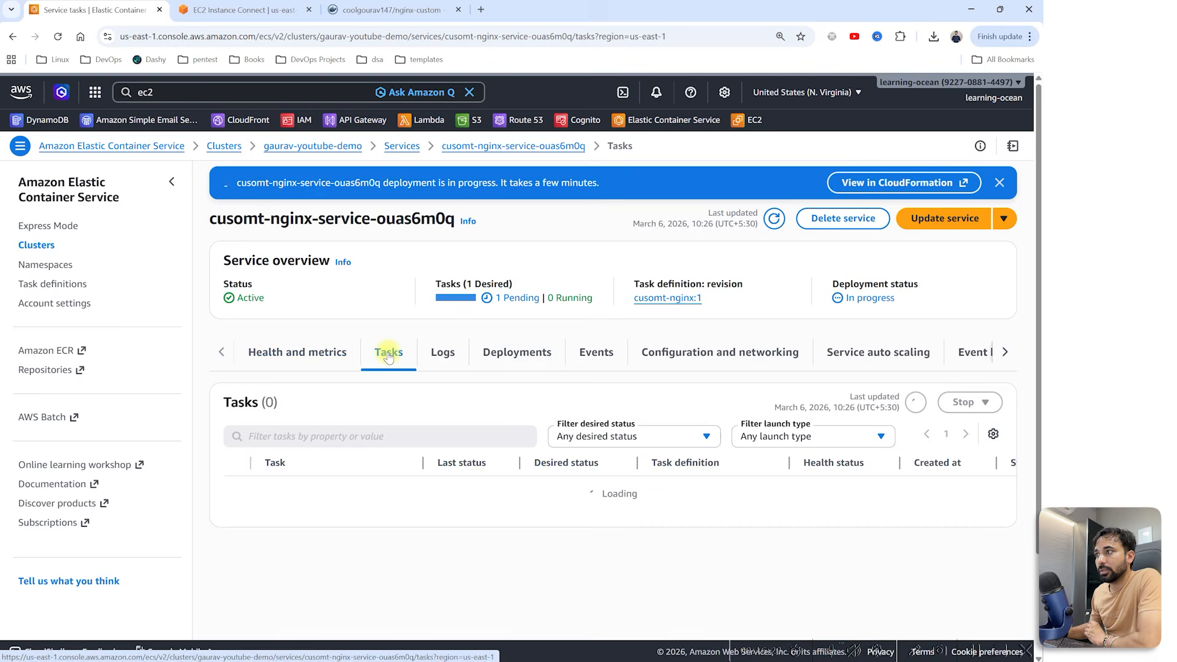
scroll(331, 452, "down", 2)
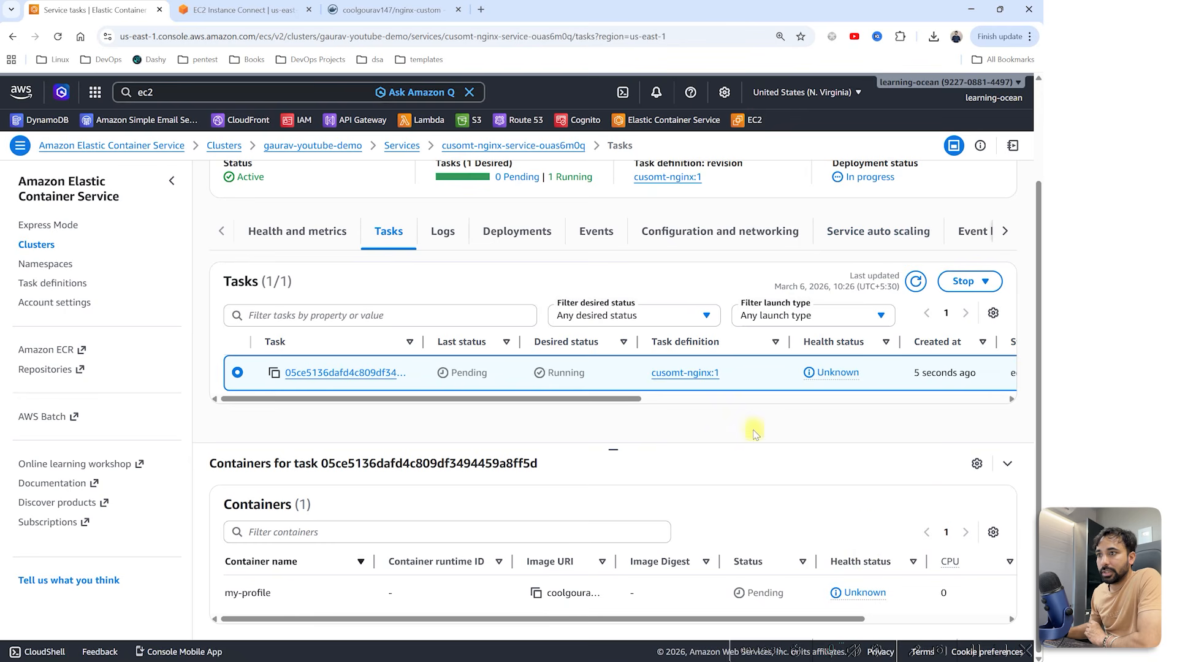
left_click(57, 36)
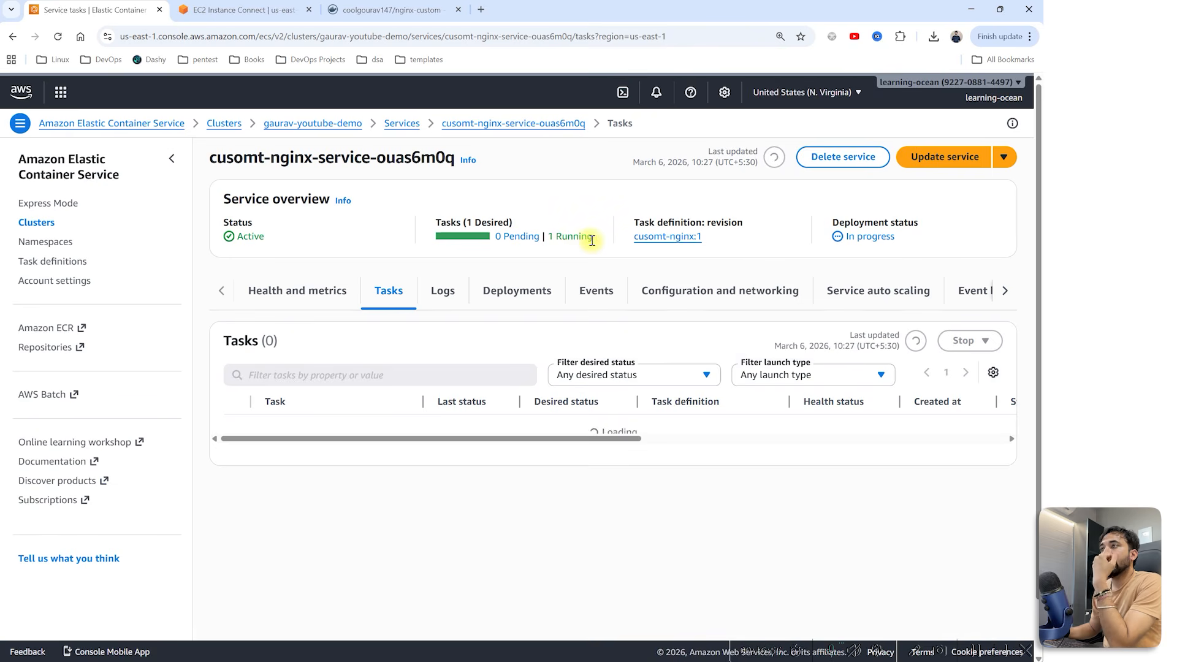
left_click_drag(592, 240, 547, 242)
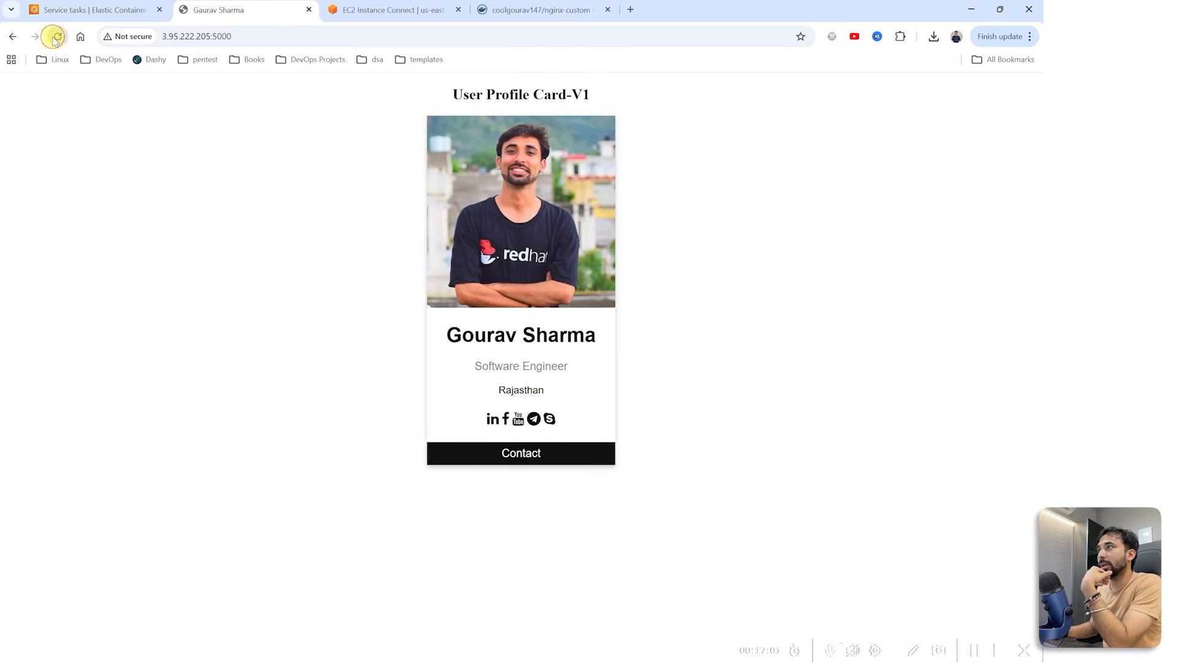
Step: Reload the profile card page to confirm it still loads, then return to the instance terminal
left_click(56, 38)
left_click(56, 38)
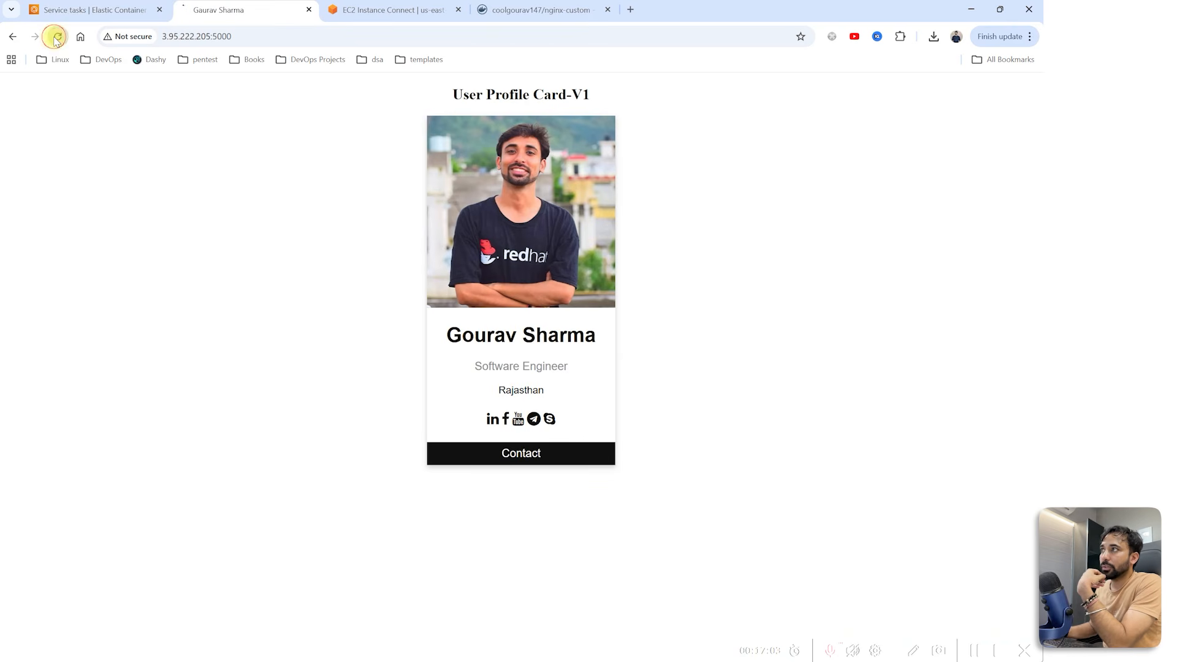
left_click(56, 39)
left_click(57, 39)
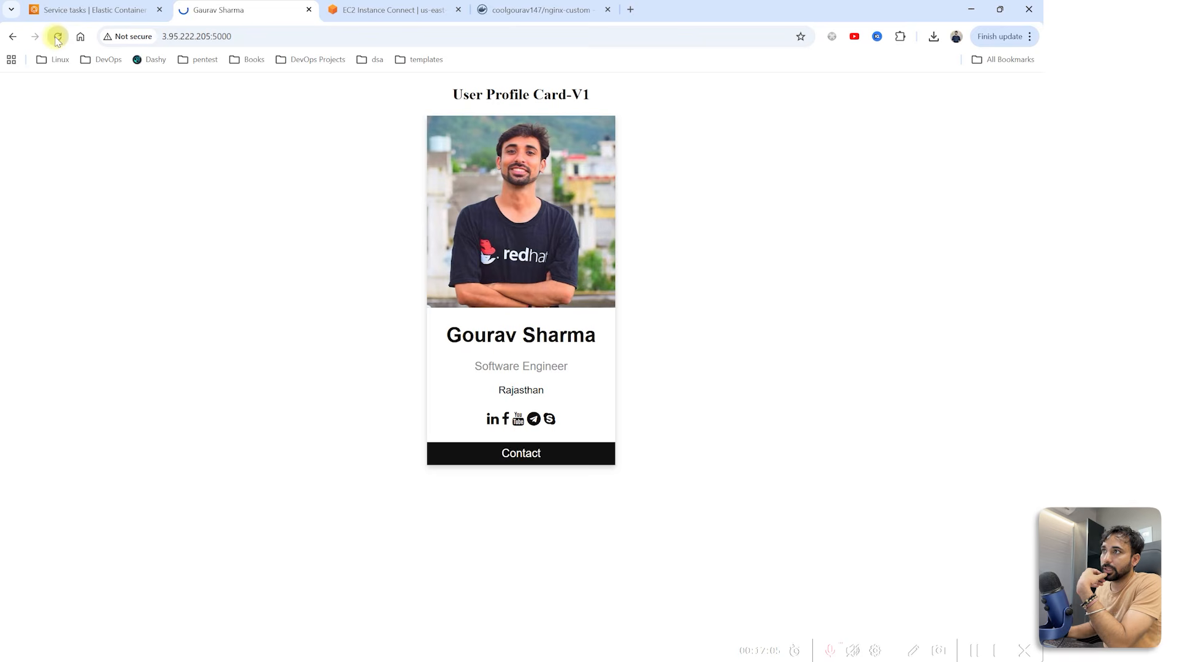
left_click(94, 10)
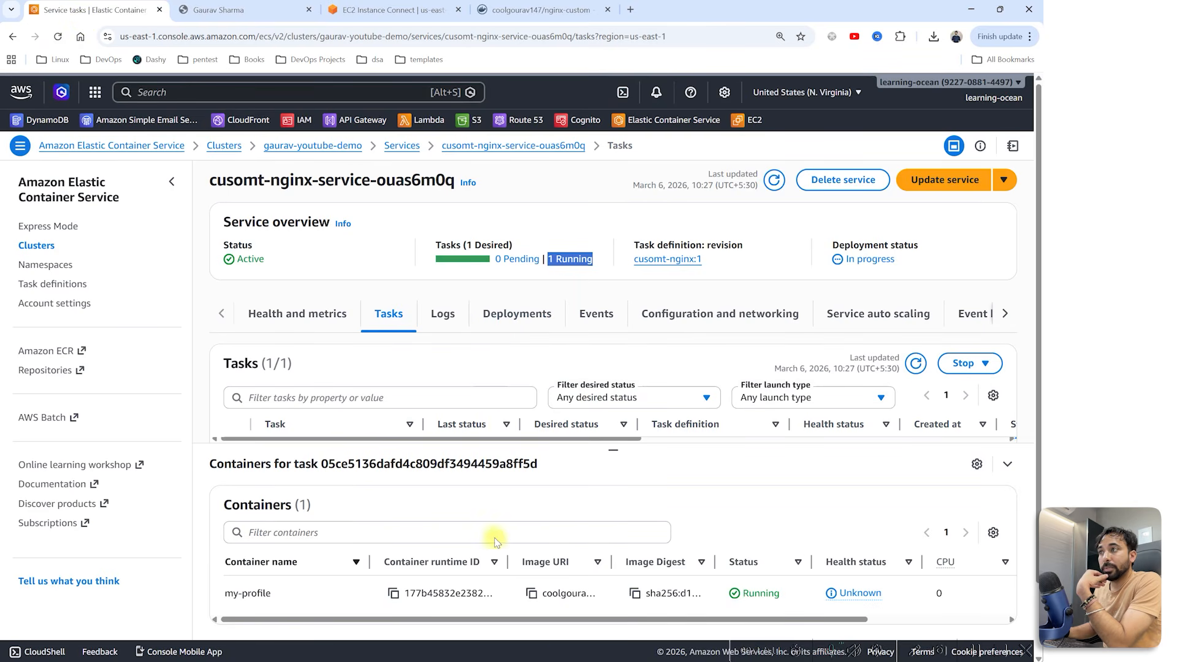
left_click(367, 10)
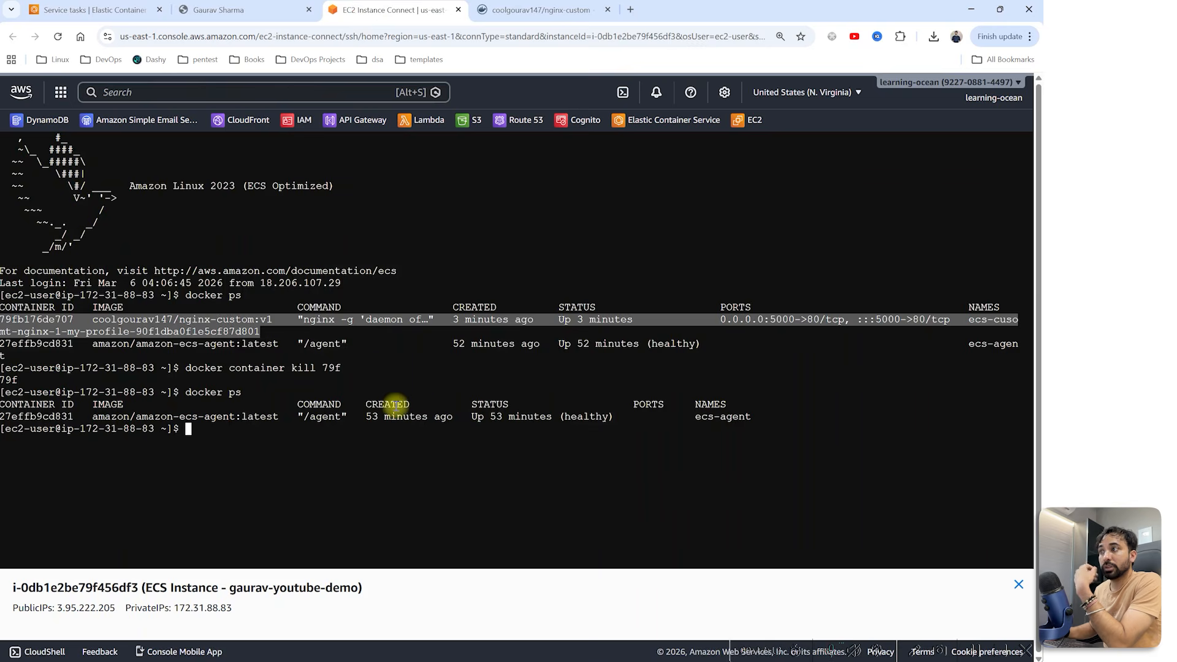
left_click(396, 405)
Step: List containers with docker ps and kill nginx-custom container 177
type("docker ps")
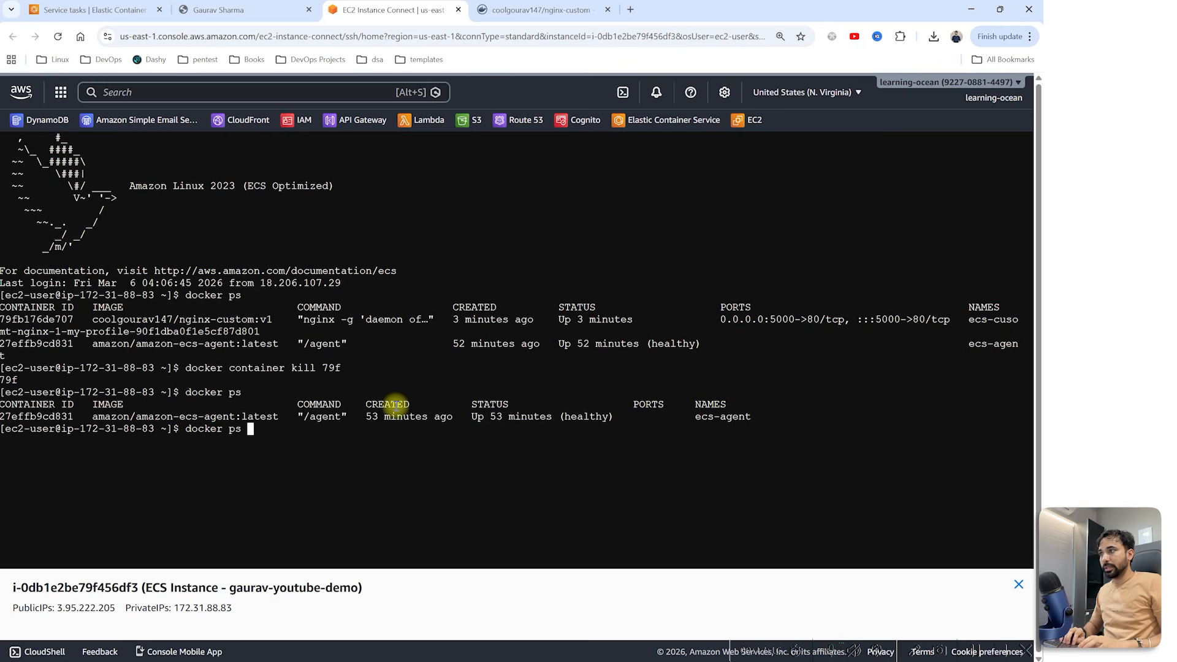
key("Return")
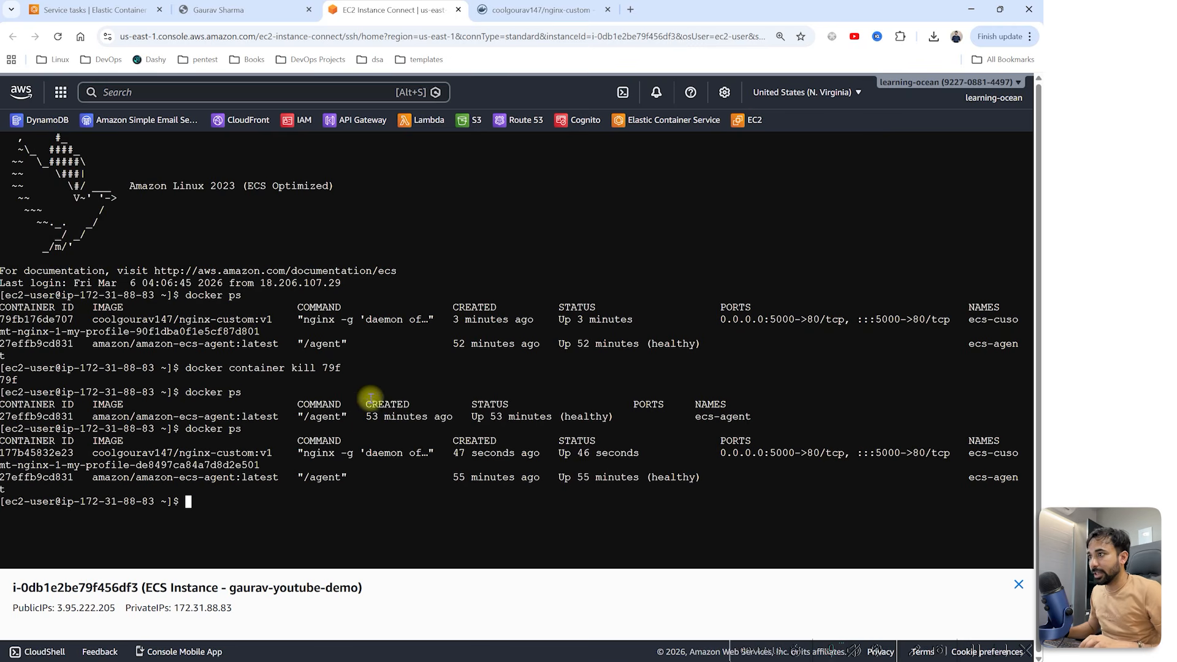
left_click_drag(73, 452, 2, 454)
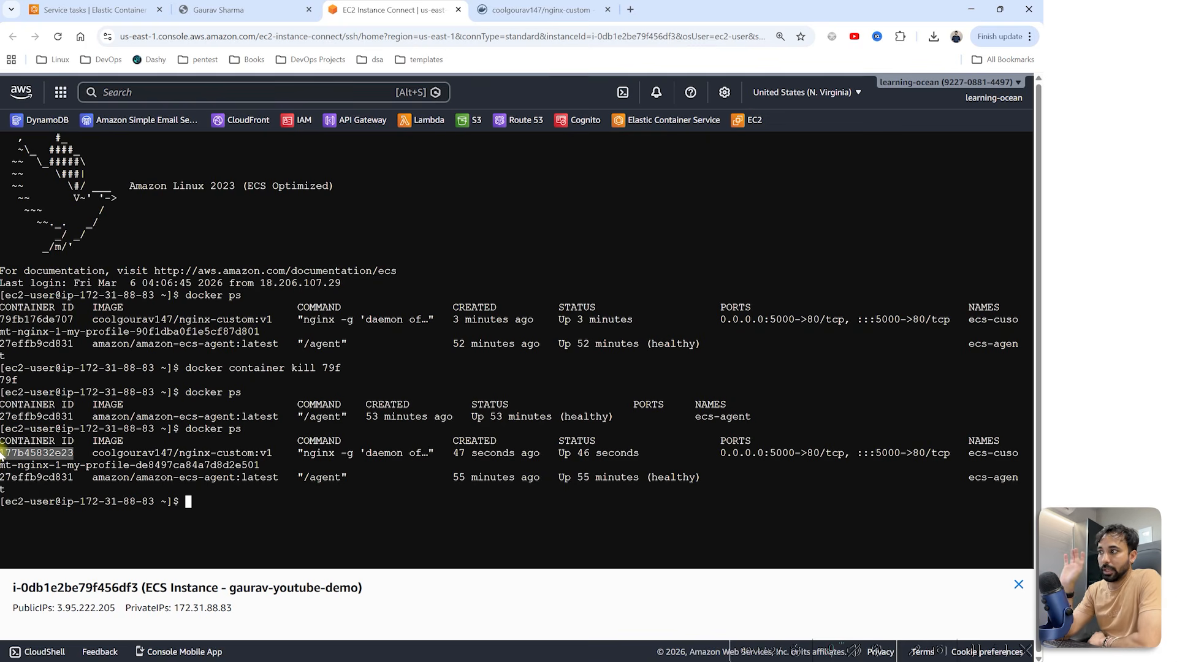
type("docker ")
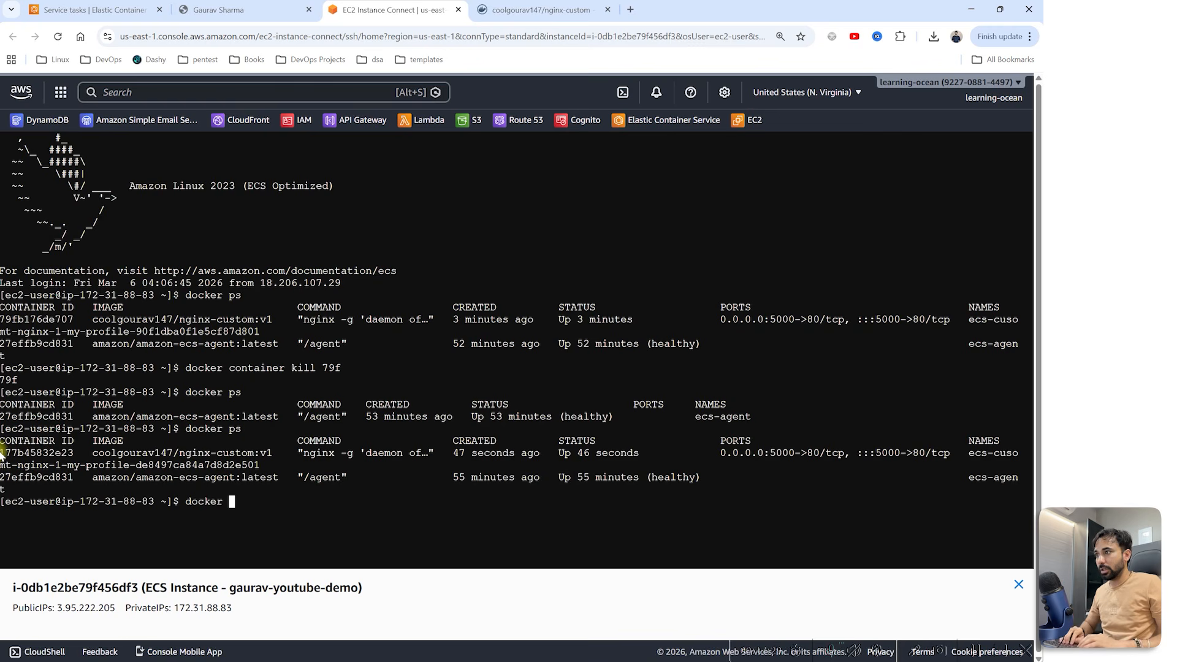
type("container kill ")
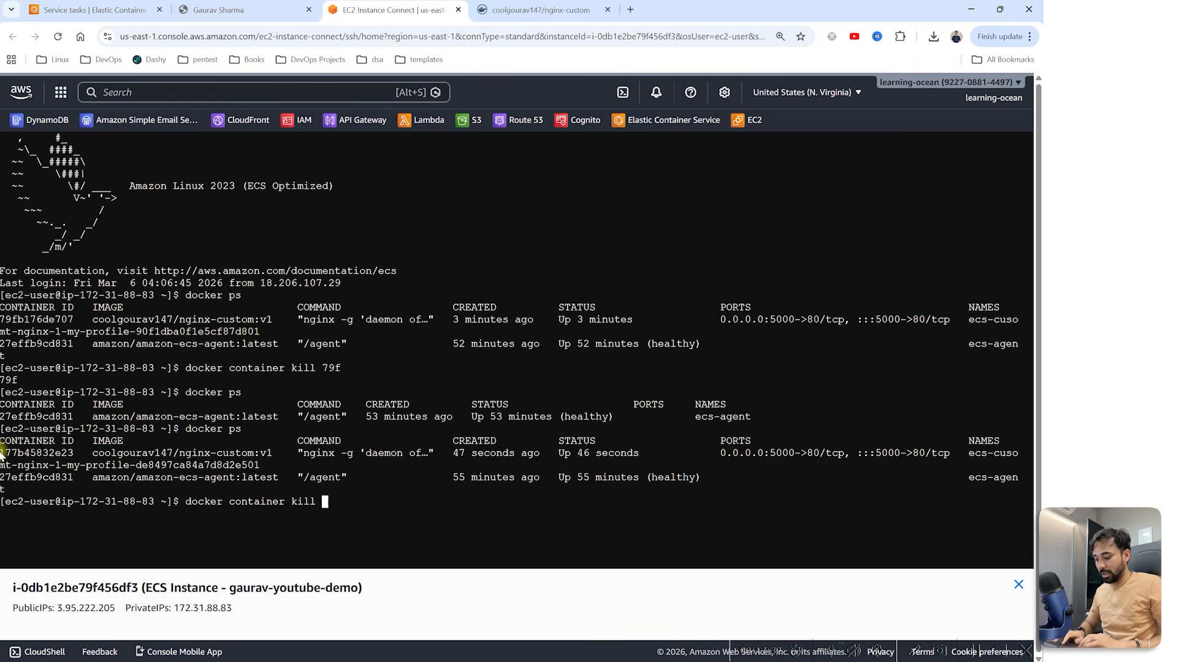
type("177")
key("Return")
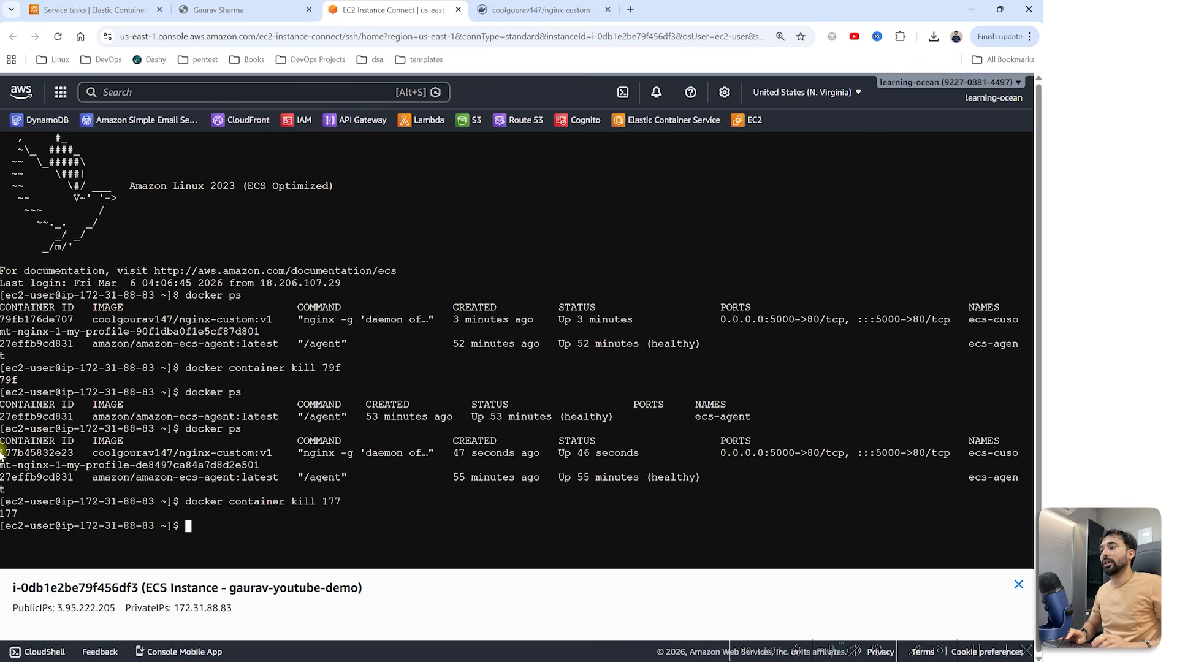
Step: Rerun docker ps until a replacement nginx-custom:v1 container created 1 second ago appears
type("docker ps")
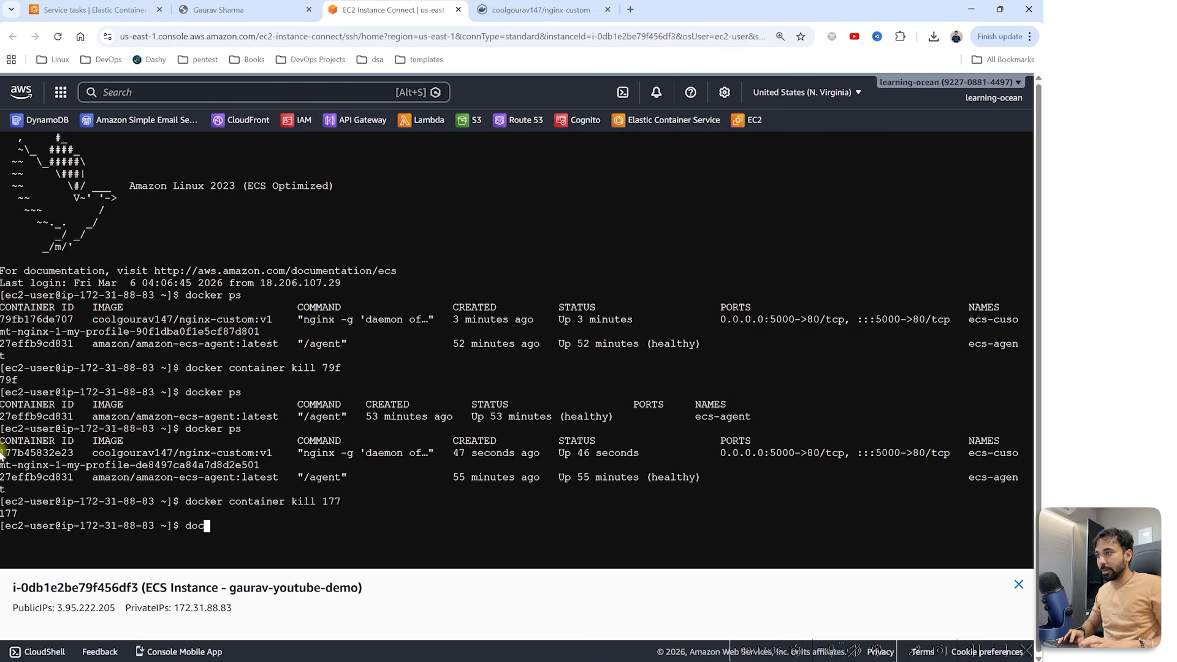
key("Return")
type("docker ps")
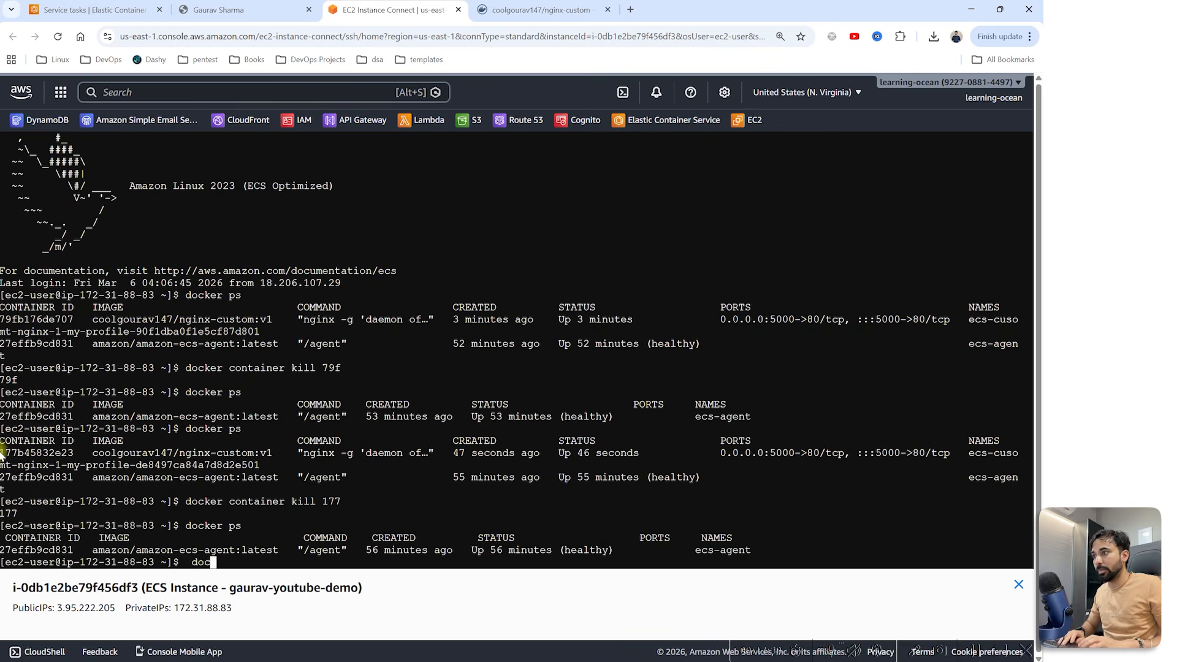
key("Return")
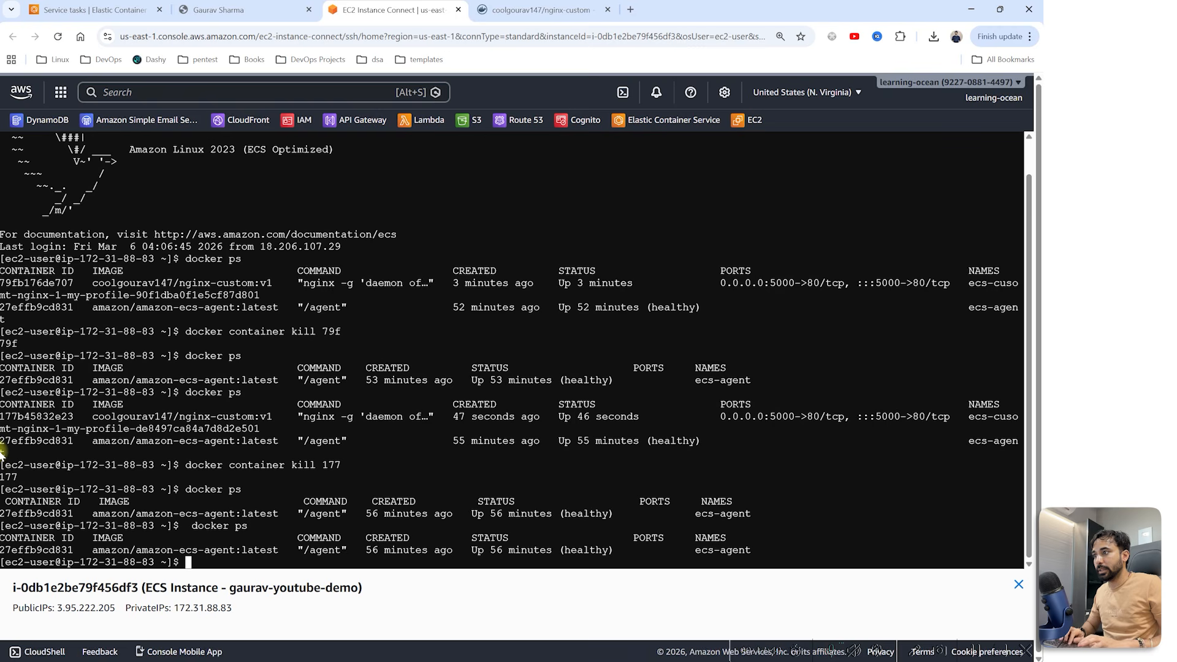
type("docker ps")
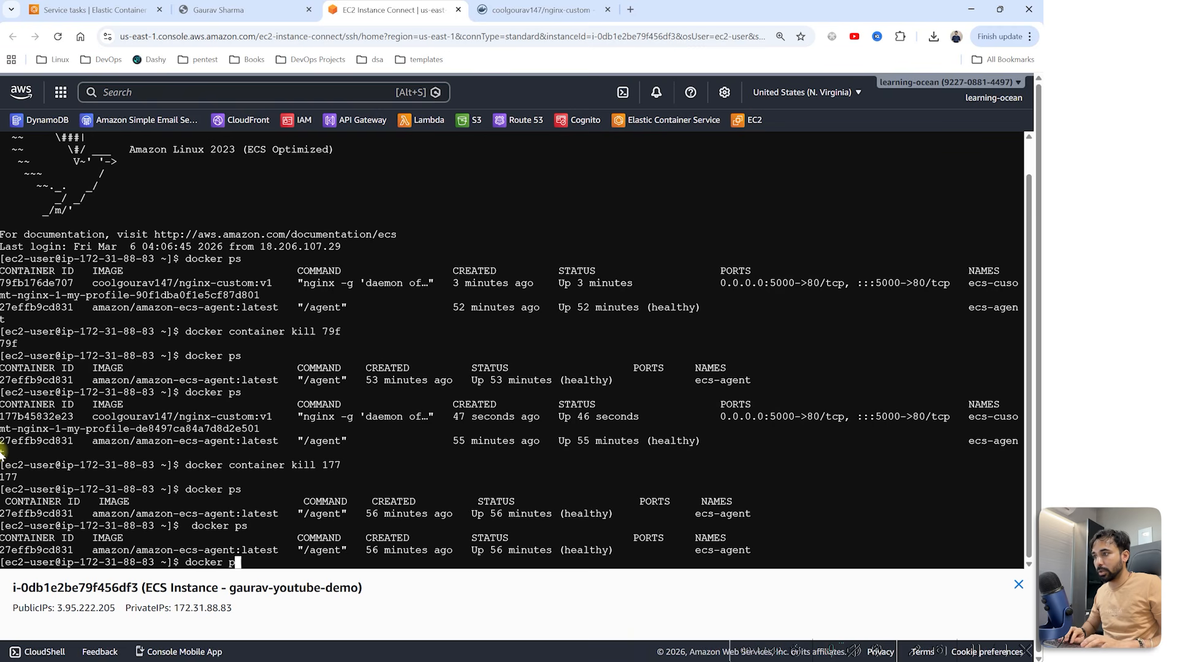
key("Return")
key("Return")
key("Return")
key("Return")
key("Return")
key("Return")
key("Return")
key("Return")
type("docker ps")
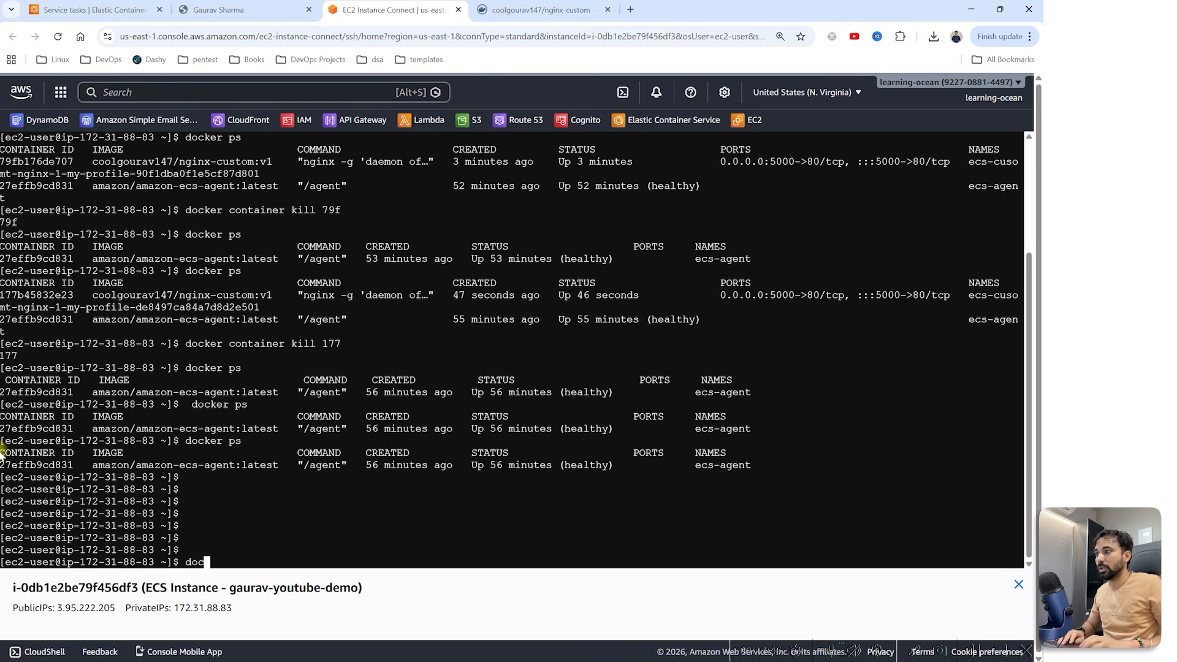
key("Return")
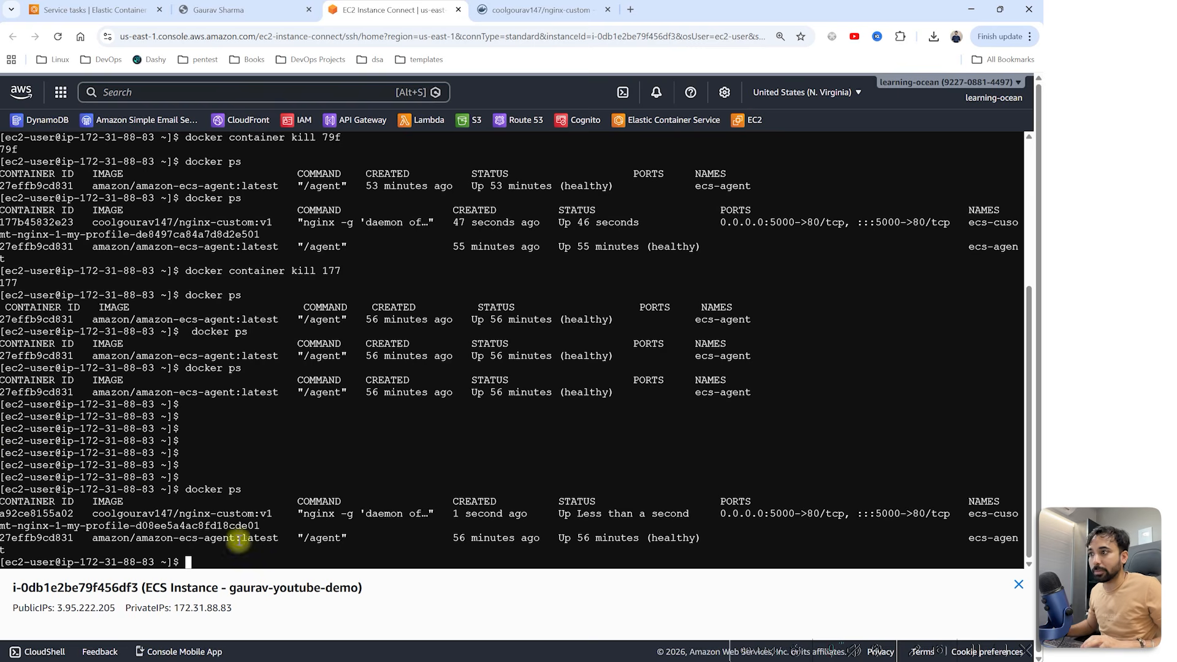
triple_click(539, 516)
left_click(507, 517)
left_click_drag(454, 515, 534, 515)
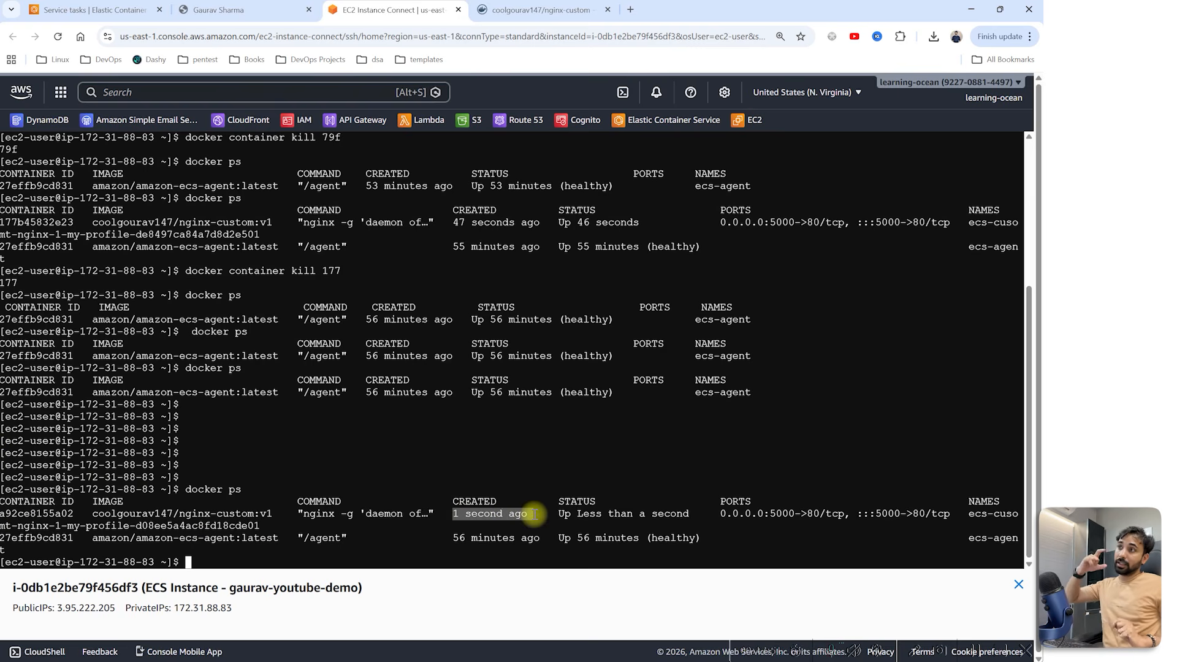